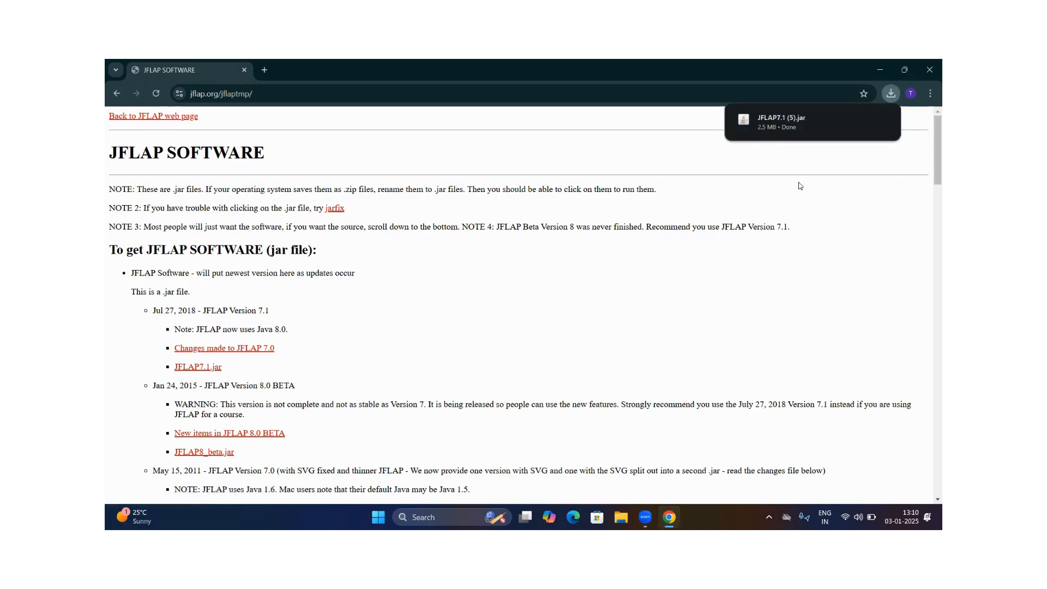
Launch the downloaded JFLAP7.1 (5).jar file and open a Finite Automaton editor in a maximized window
{"action": "mouse_move", "coordinate": [817, 126]}
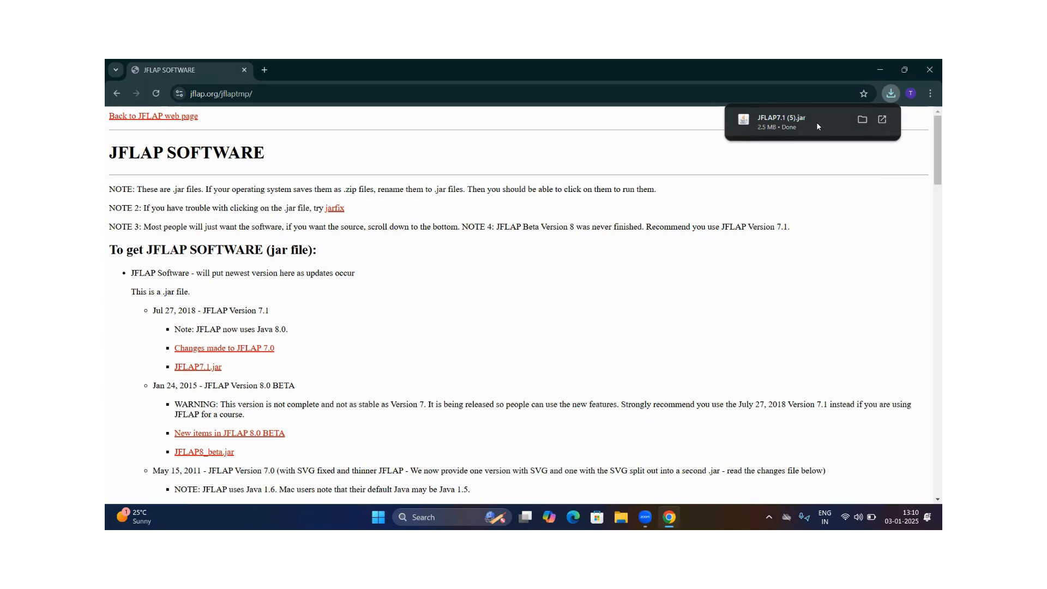
{"action": "left_click", "coordinate": [816, 127]}
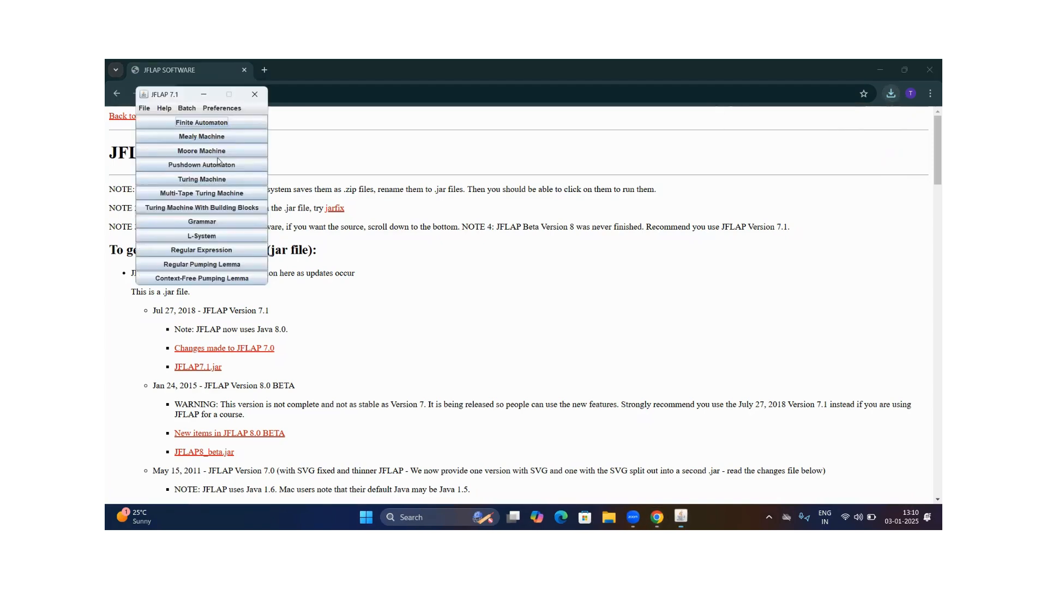
{"action": "left_click", "coordinate": [202, 122]}
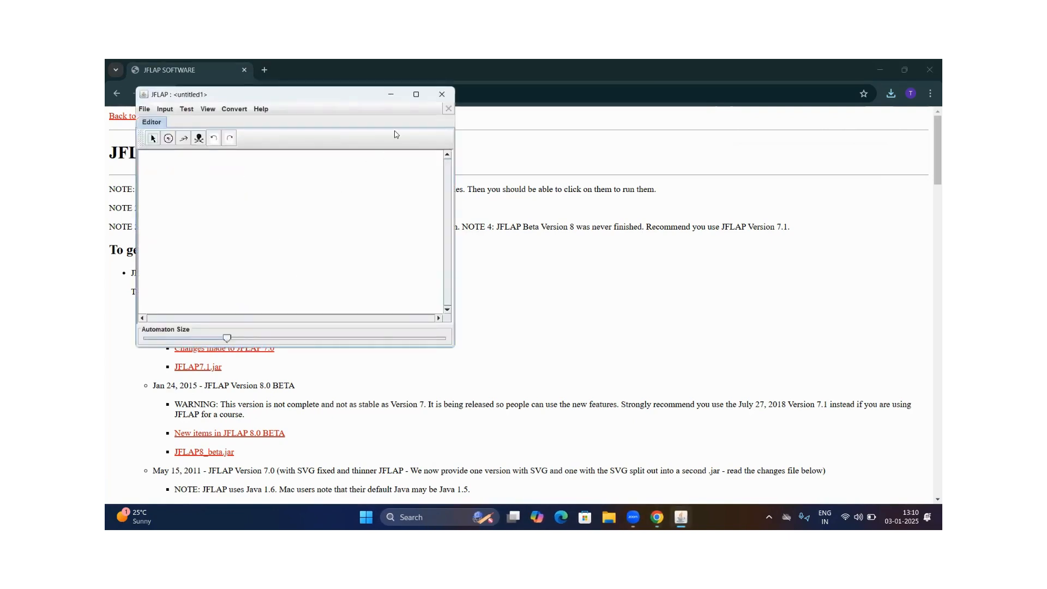
{"action": "left_click", "coordinate": [416, 94]}
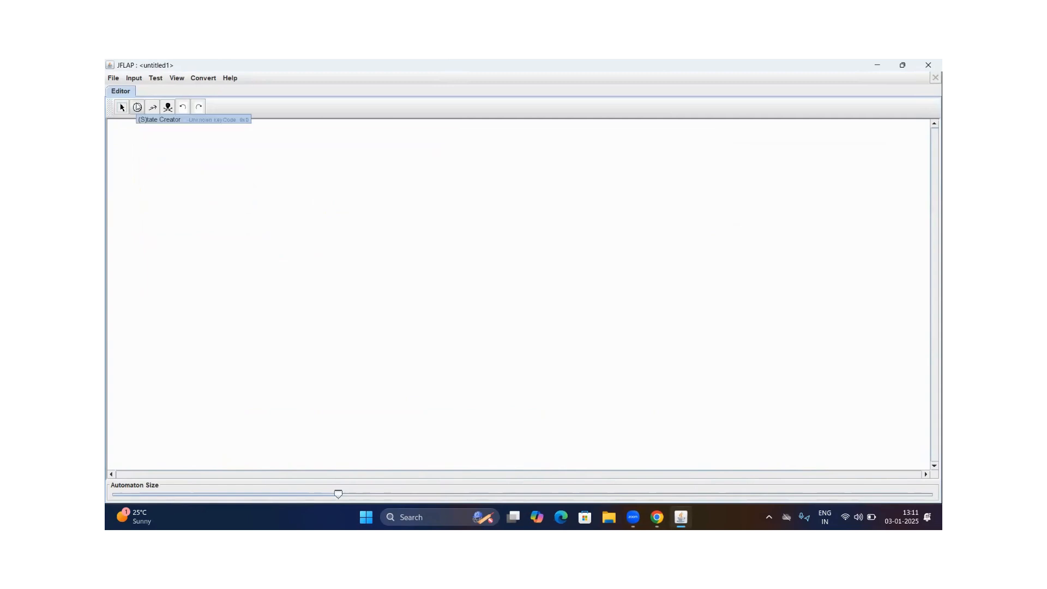
Place four states, q0 to q3, in a horizontal row on the empty canvas
{"action": "left_click", "coordinate": [138, 107]}
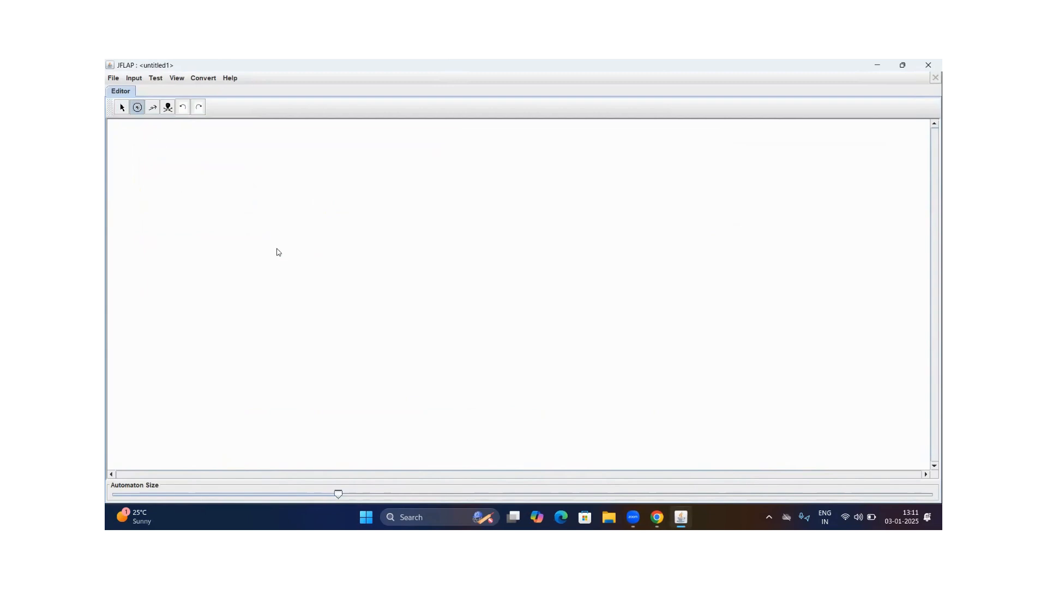
{"action": "left_click", "coordinate": [277, 234]}
{"action": "left_click", "coordinate": [349, 233]}
{"action": "left_click", "coordinate": [419, 232]}
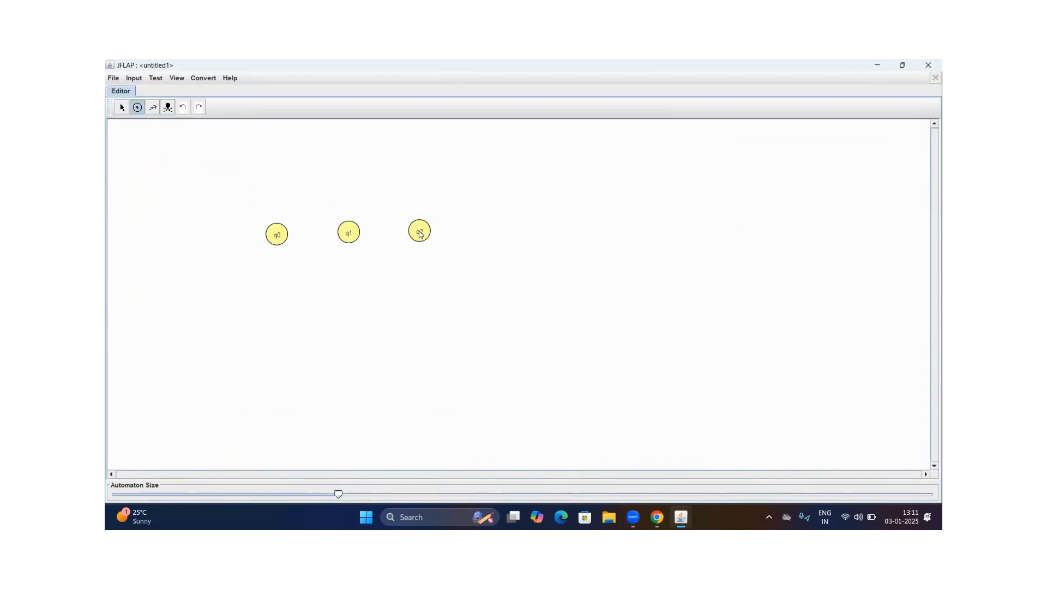
{"action": "left_click", "coordinate": [494, 232]}
Make q0 the initial state without final status, and mark q3 as the final state
{"action": "left_click", "coordinate": [122, 107]}
{"action": "left_click", "coordinate": [279, 244]}
{"action": "right_click", "coordinate": [279, 243]}
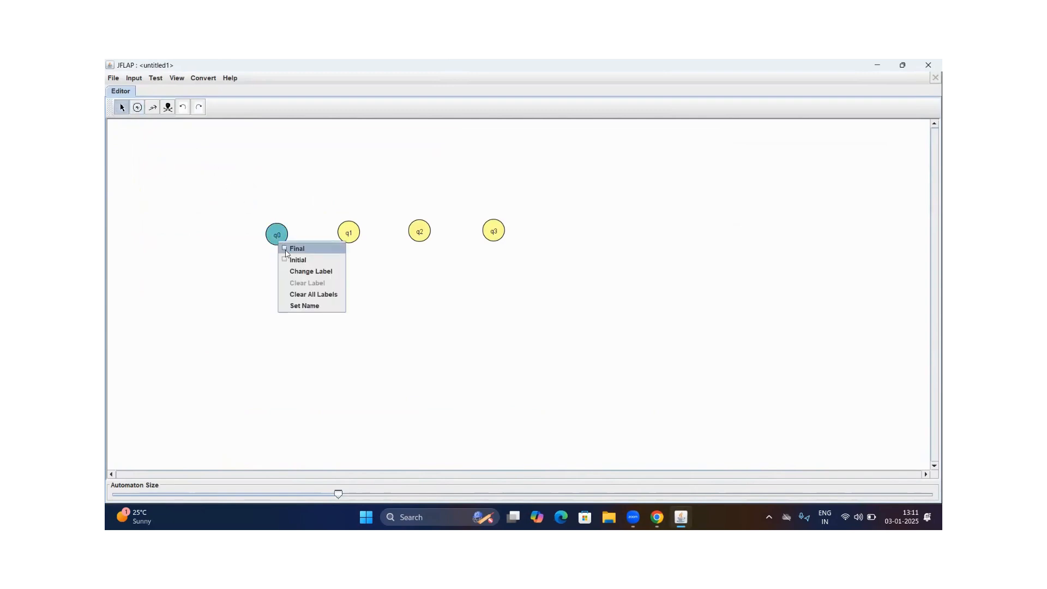
{"action": "left_click", "coordinate": [283, 248]}
{"action": "right_click", "coordinate": [280, 236]}
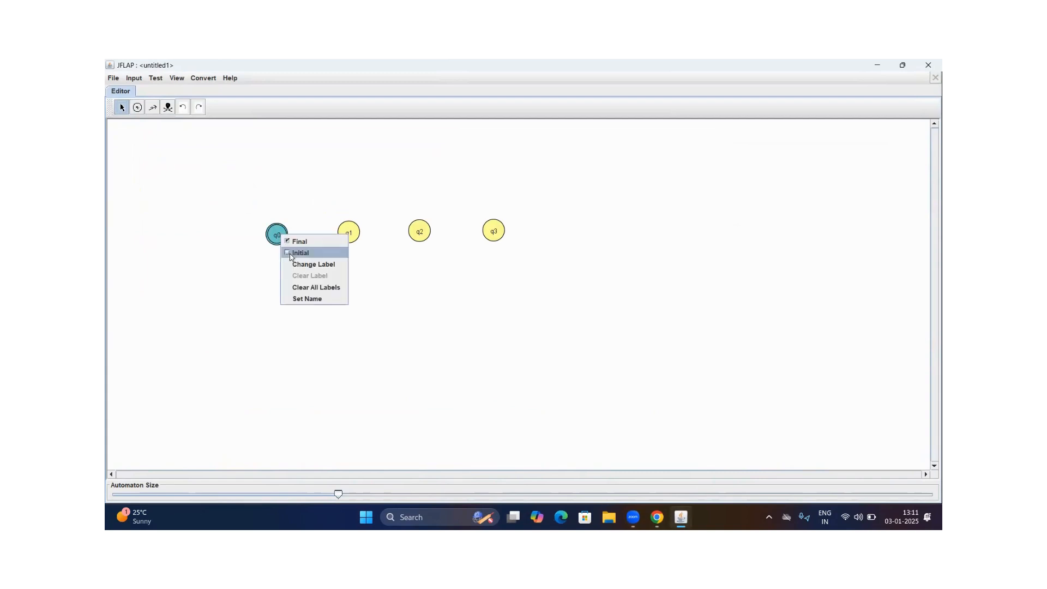
{"action": "left_click", "coordinate": [291, 254]}
{"action": "right_click", "coordinate": [276, 232]}
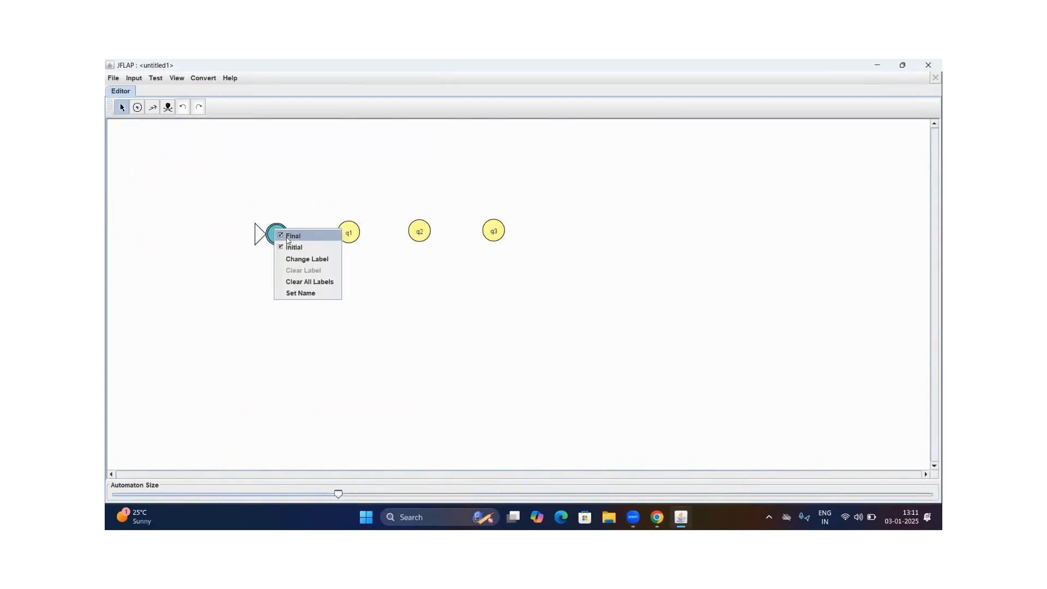
{"action": "left_click", "coordinate": [285, 239]}
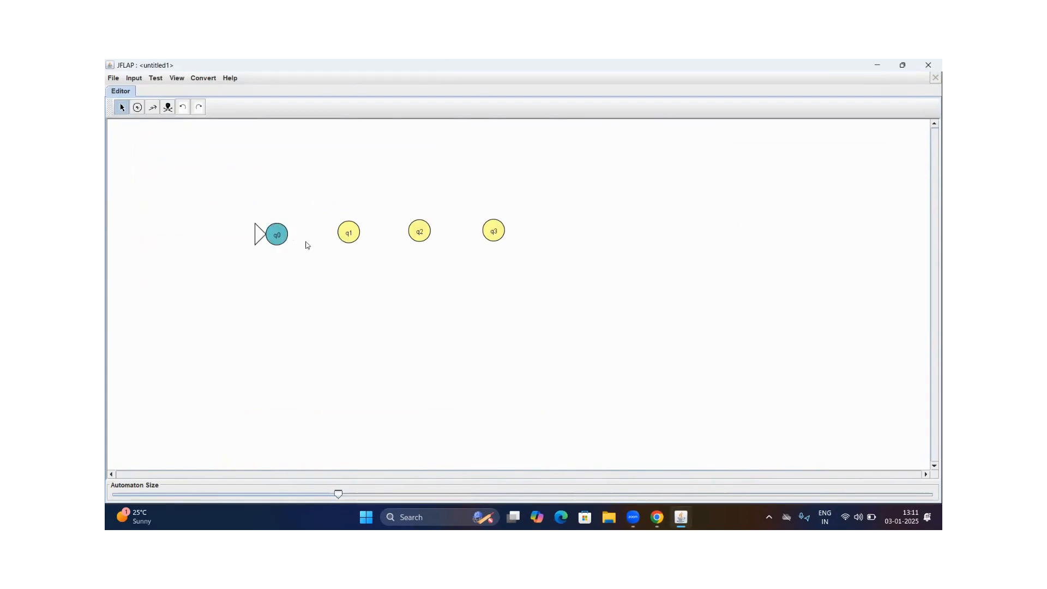
{"action": "right_click", "coordinate": [493, 231]}
{"action": "left_click", "coordinate": [507, 238]}
Add transitions from q0 to q1 labelled a, from q1 to q2 labelled b, and from q2 to q3 labelled b
{"action": "left_click", "coordinate": [152, 109]}
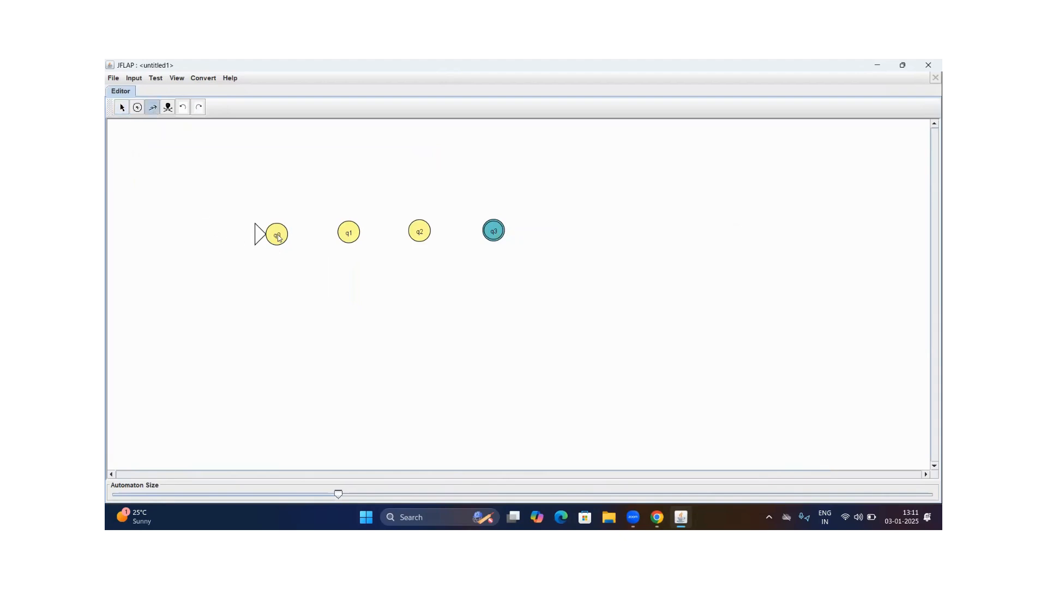
{"action": "left_click_drag", "start_coordinate": [278, 235], "coordinate": [348, 235]}
{"action": "type", "text": "a"}
{"action": "key", "text": "Return"}
{"action": "left_click_drag", "start_coordinate": [349, 235], "coordinate": [419, 236]}
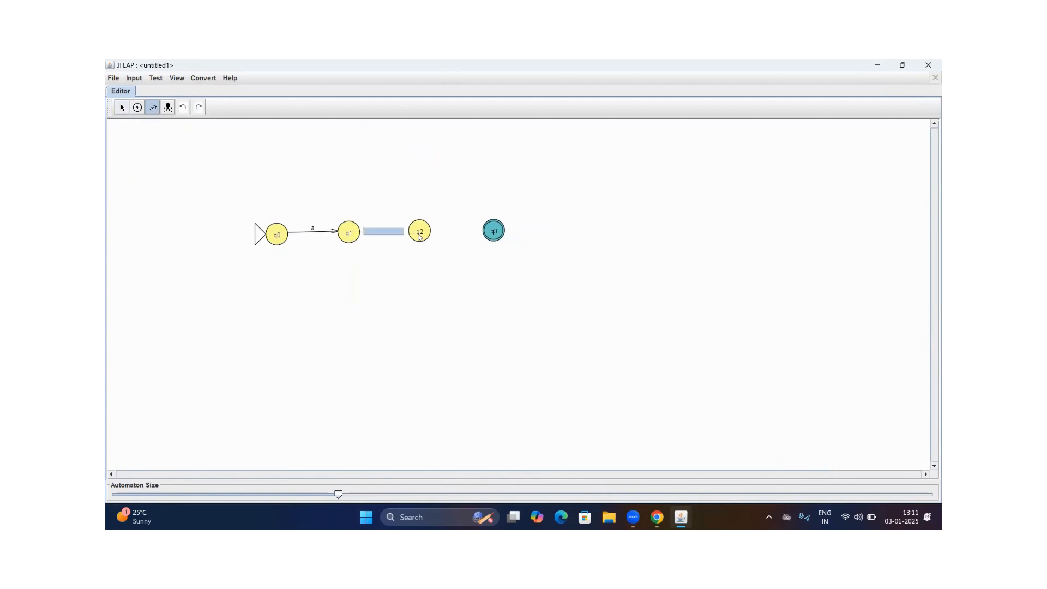
{"action": "type", "text": "b"}
{"action": "key", "text": "Return"}
{"action": "left_click_drag", "start_coordinate": [419, 236], "coordinate": [494, 235]}
{"action": "type", "text": "b"}
{"action": "key", "text": "Return"}
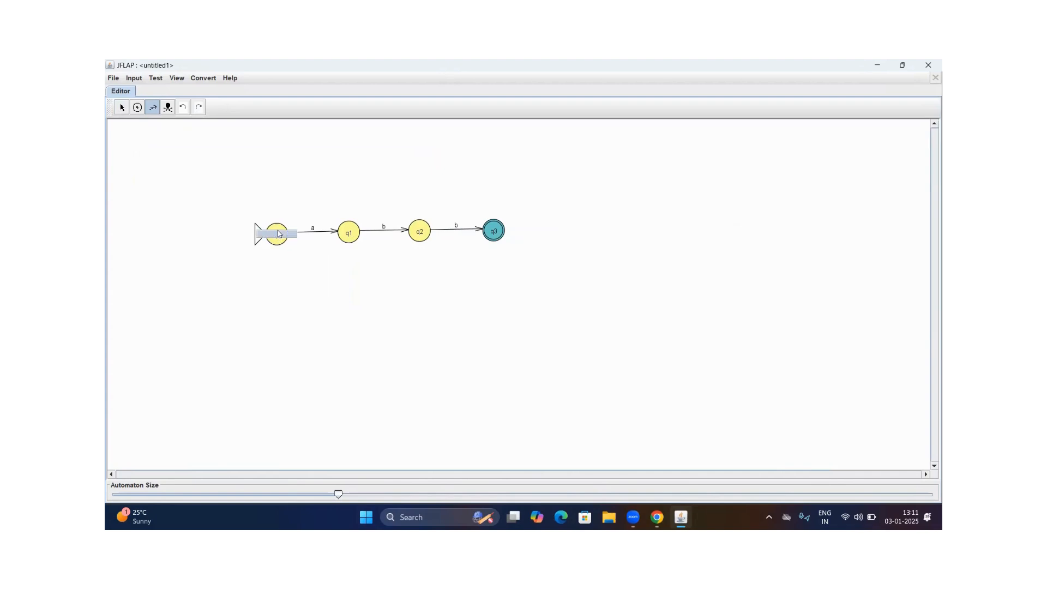
Add a self-loop labelled b on q0 and a self-loop labelled a on q1
{"action": "type", "text": "b"}
{"action": "key", "text": "Return"}
{"action": "left_click", "coordinate": [349, 234]}
{"action": "type", "text": "a"}
{"action": "key", "text": "Return"}
Try a self-loop labelled a on q2, and undo it
{"action": "left_click", "coordinate": [423, 234]}
{"action": "type", "text": "a"}
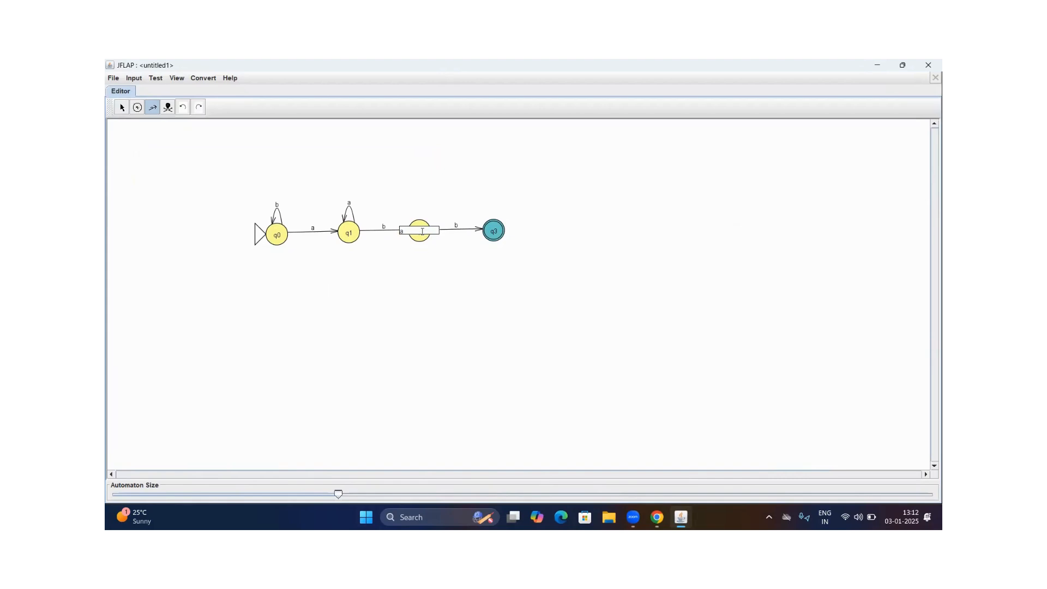
{"action": "key", "text": "Return"}
{"action": "left_click", "coordinate": [183, 107]}
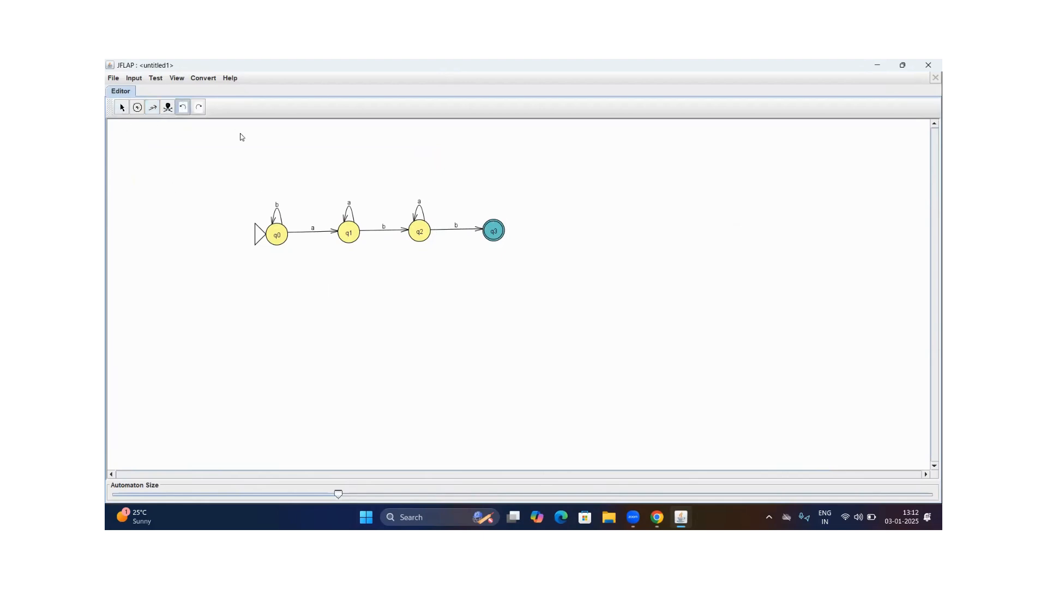
{"action": "key", "text": "ctrl+z"}
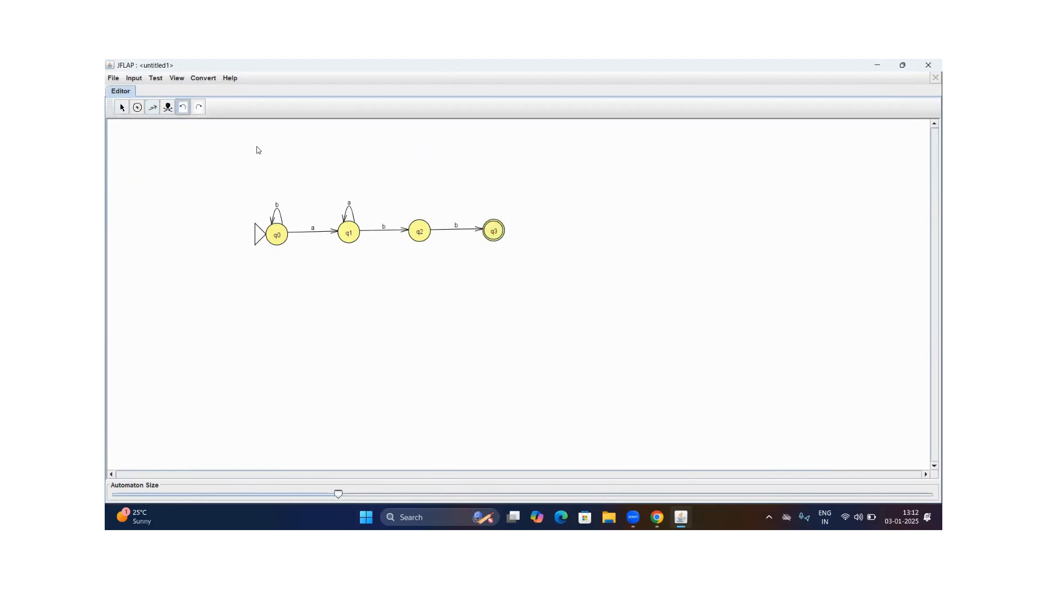
Add a transition labelled a from q2 back to q1
{"action": "left_click", "coordinate": [153, 107]}
{"action": "left_click_drag", "start_coordinate": [421, 237], "coordinate": [340, 235]}
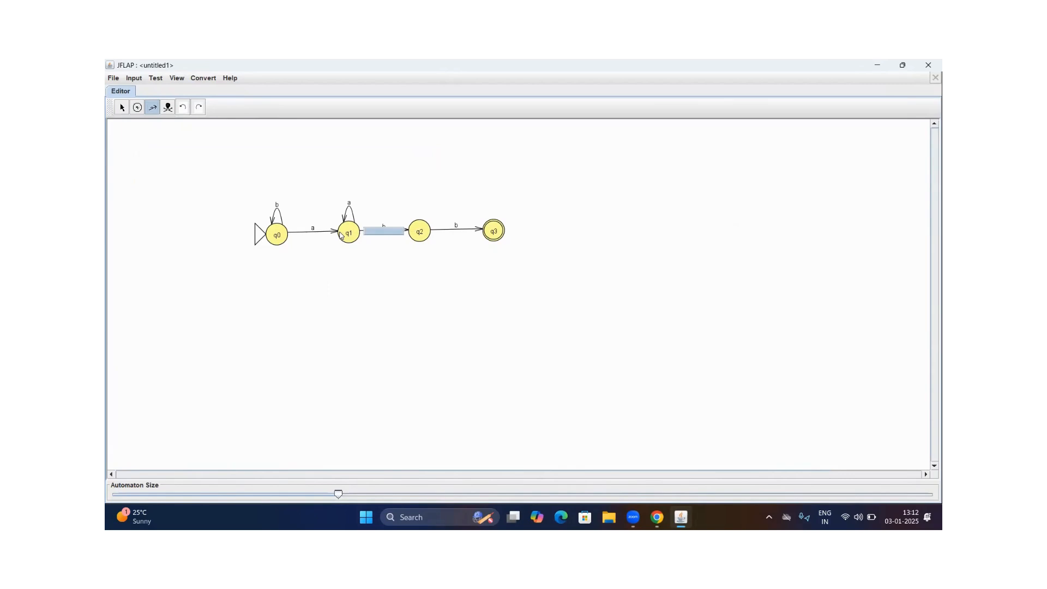
{"action": "type", "text": "a"}
{"action": "key", "text": "Return"}
Try a self-loop labelled a on q3, and undo it
{"action": "type", "text": "a"}
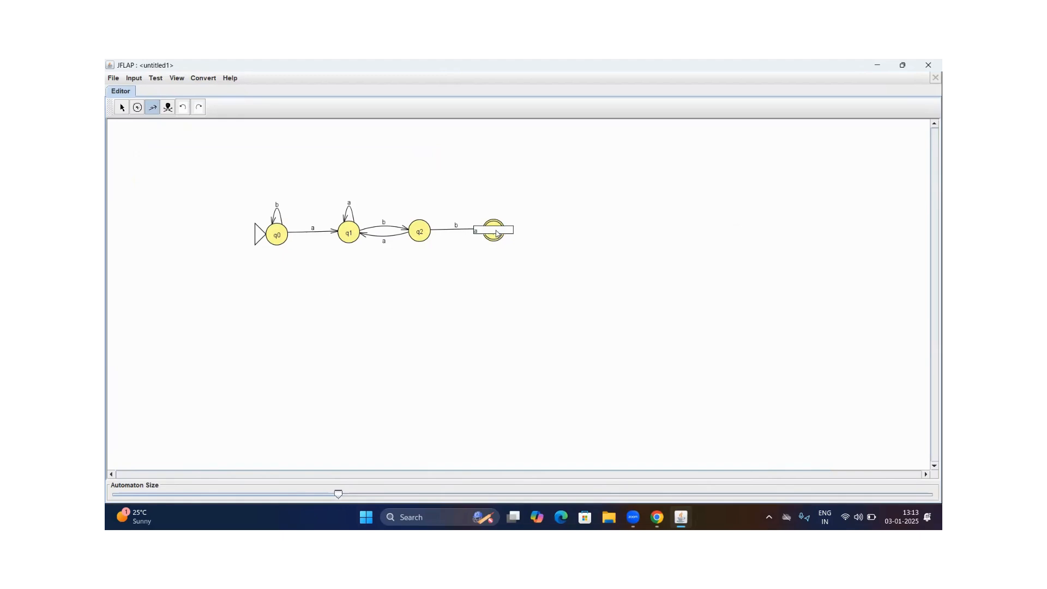
{"action": "key", "text": "Return"}
{"action": "left_click", "coordinate": [188, 103]}
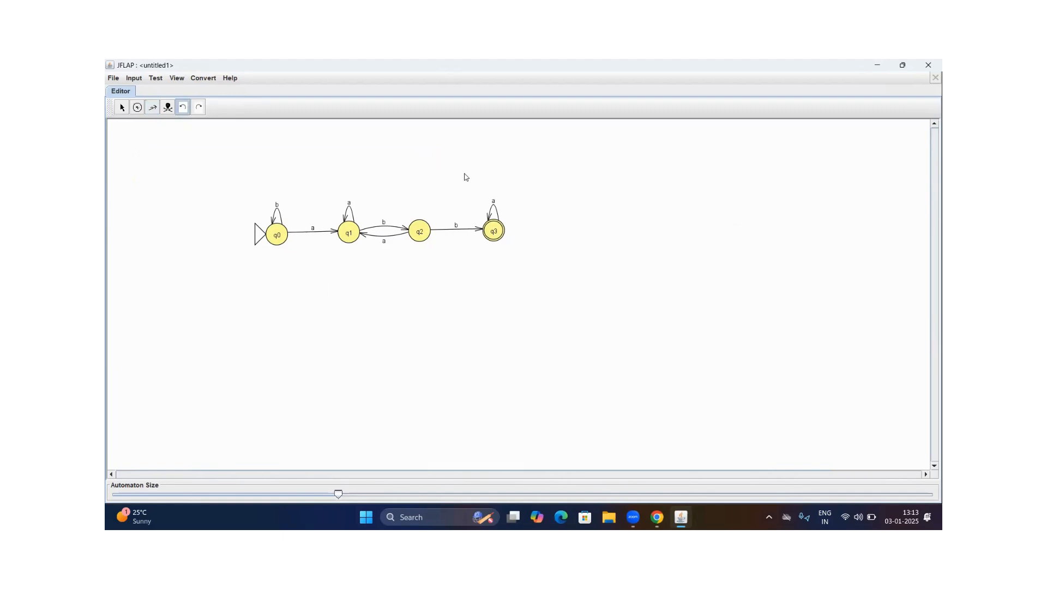
Try a transition labelled a from q3 to q2, and undo it
{"action": "left_click", "coordinate": [153, 107]}
{"action": "left_click_drag", "start_coordinate": [492, 234], "coordinate": [417, 233]}
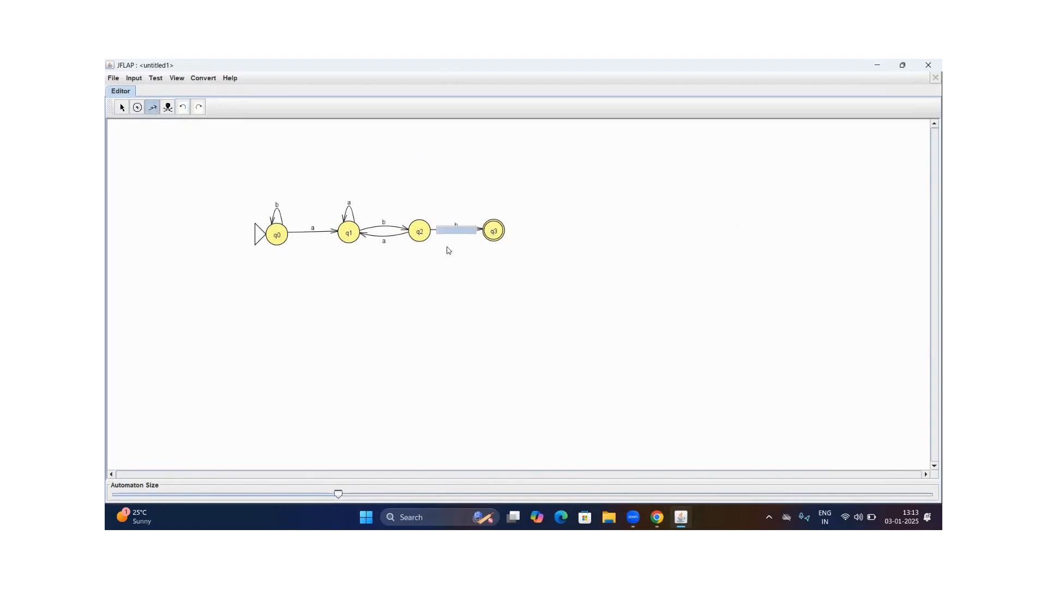
{"action": "type", "text": "a"}
{"action": "key", "text": "Return"}
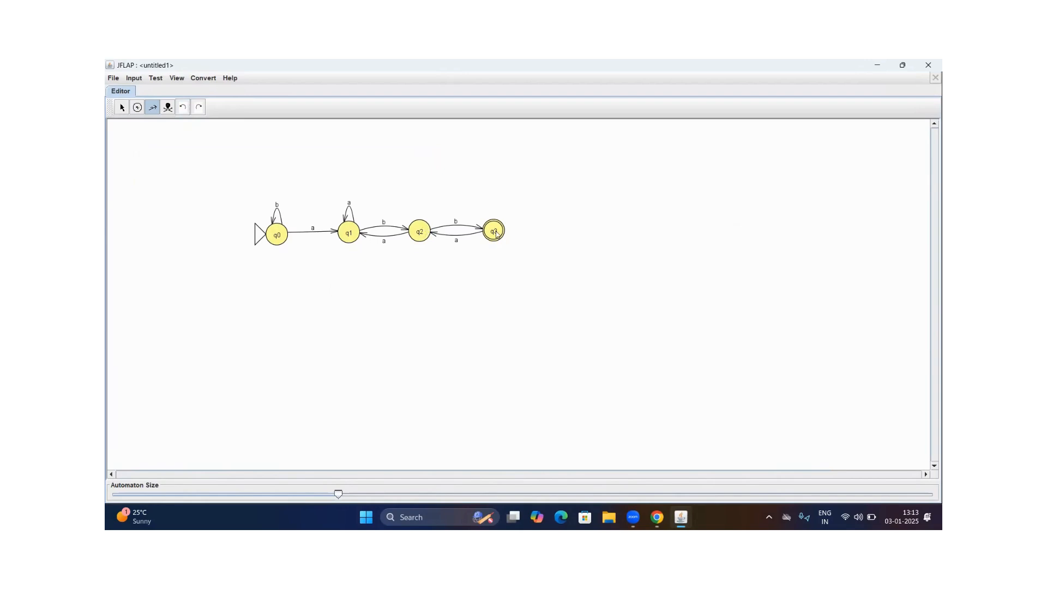
{"action": "left_click", "coordinate": [183, 107]}
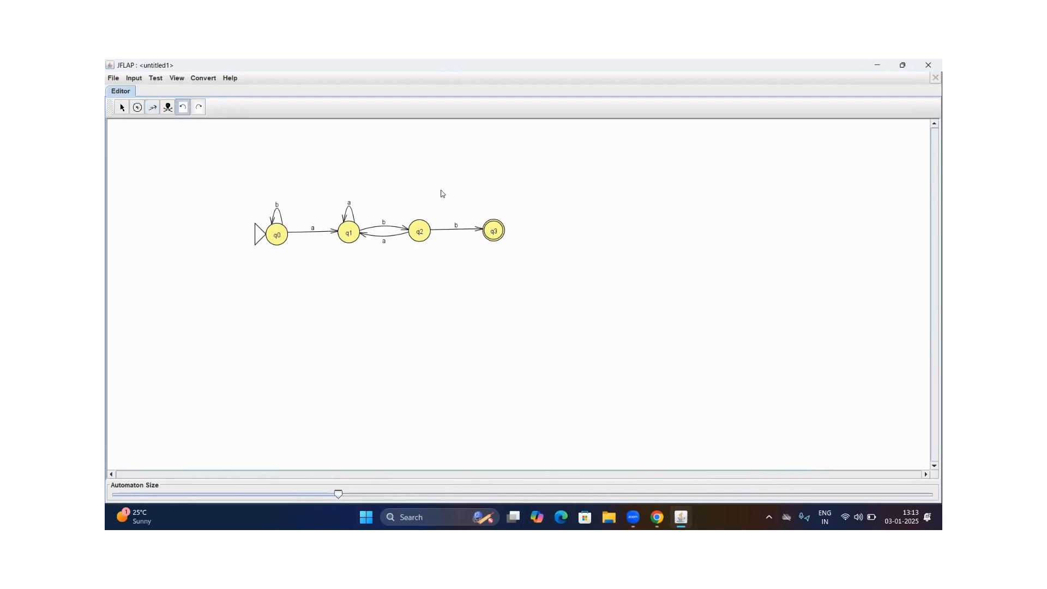
Add a transition labelled a from q3 back to q1
{"action": "left_click", "coordinate": [153, 107]}
{"action": "left_click_drag", "start_coordinate": [419, 243], "coordinate": [347, 233]}
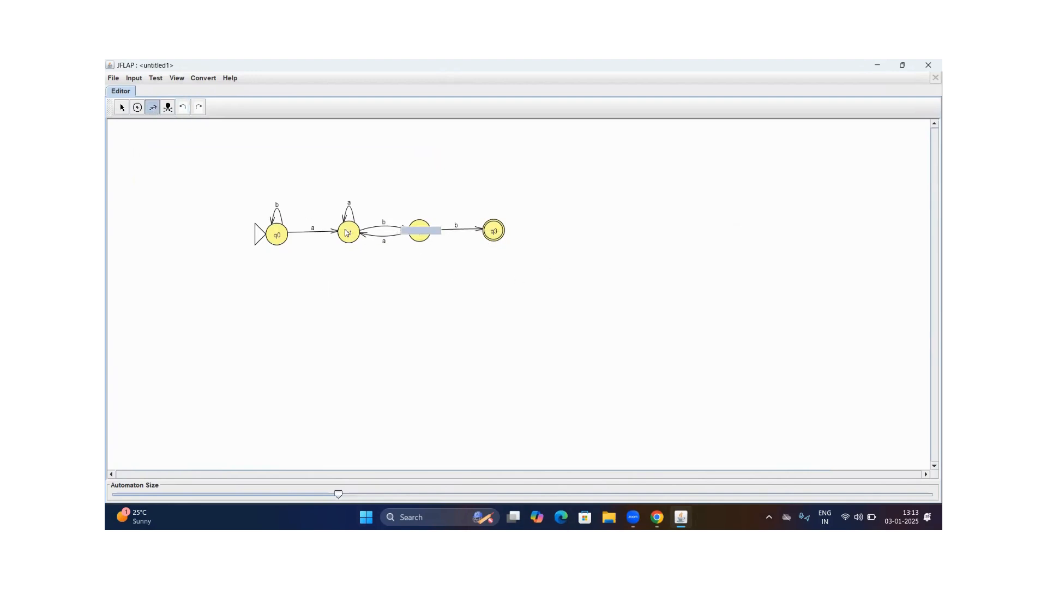
{"action": "type", "text": "a"}
{"action": "key", "text": "Return"}
Bend the q3-to-q1 transition into a curve passing below q2, keeping q2 in line with the other states
{"action": "left_click", "coordinate": [121, 107]}
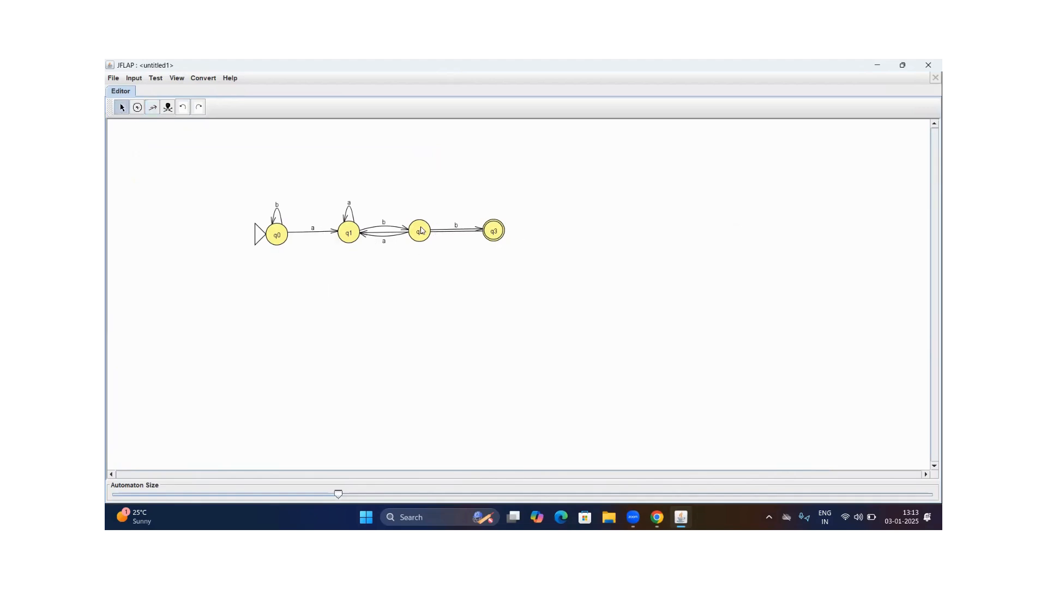
{"action": "left_click_drag", "start_coordinate": [420, 230], "coordinate": [422, 289]}
{"action": "left_click_drag", "start_coordinate": [422, 210], "coordinate": [428, 236]}
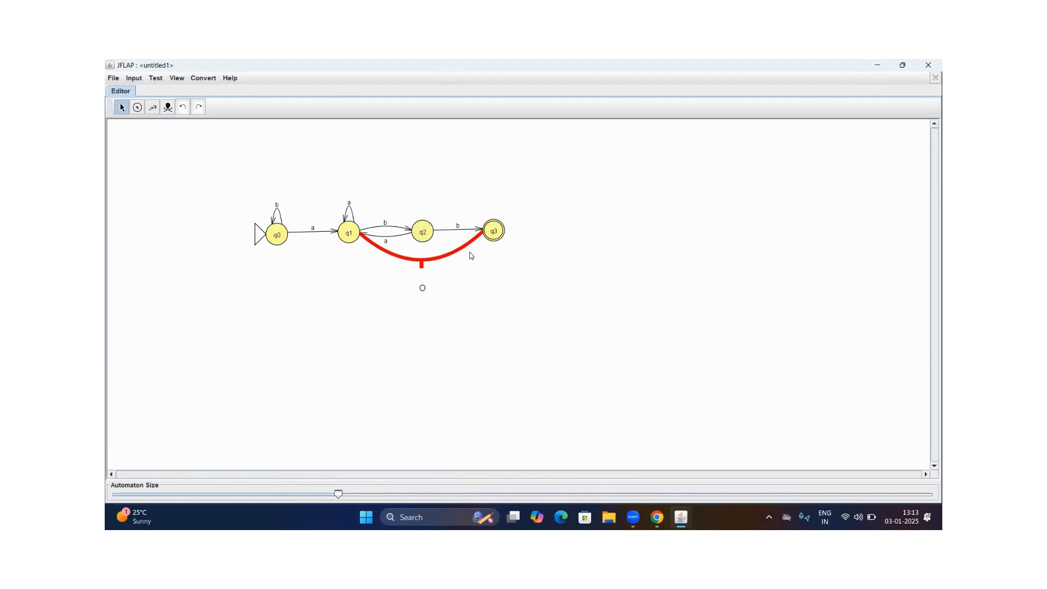
{"action": "type", "text": "a"}
{"action": "key", "text": "Return"}
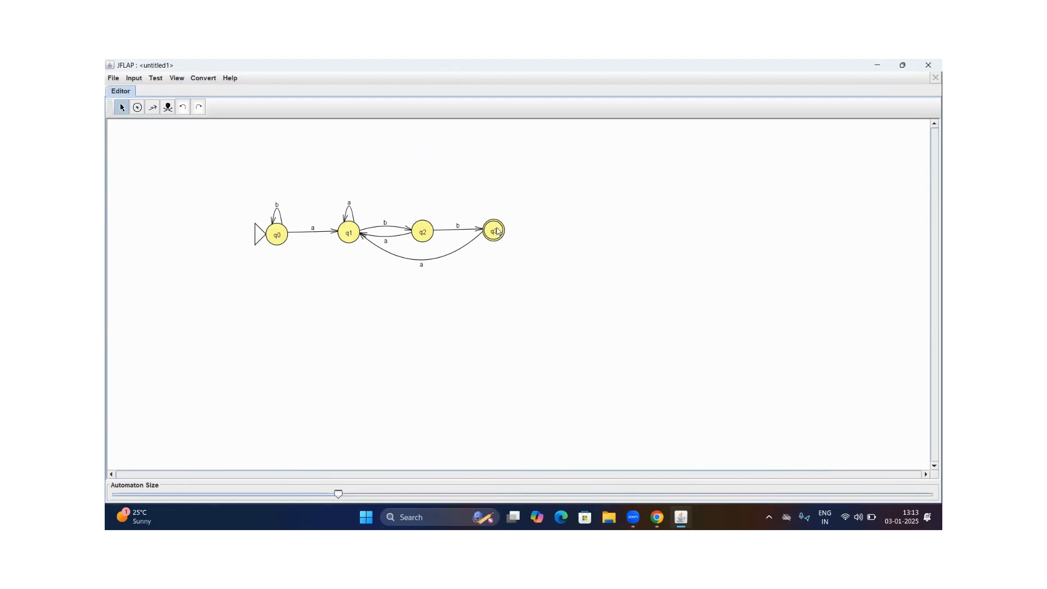
Try a self-loop labelled b on q3, and undo it
{"action": "left_click", "coordinate": [153, 107]}
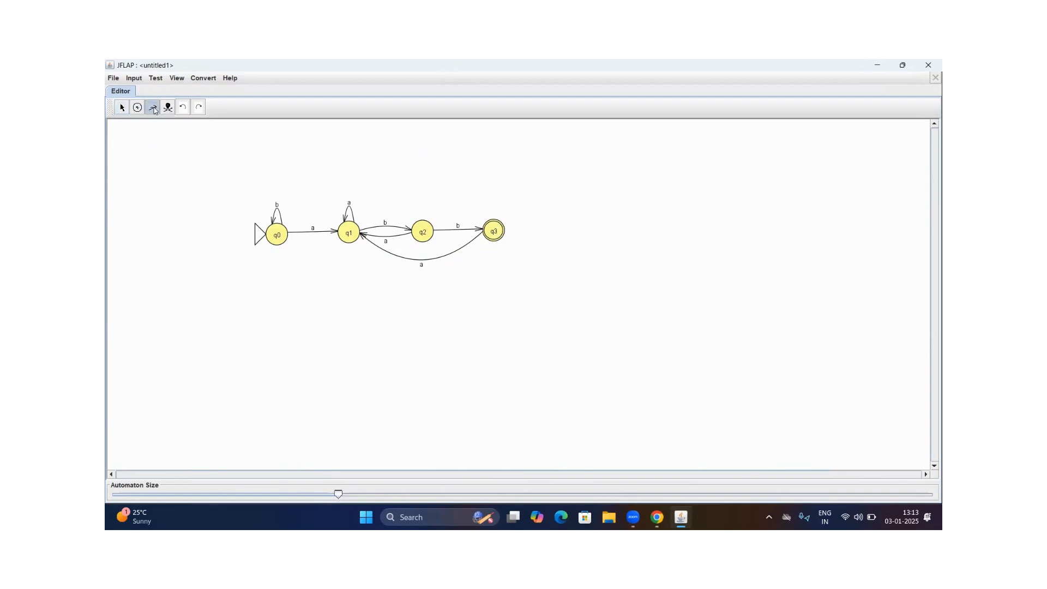
{"action": "left_click", "coordinate": [497, 234]}
{"action": "type", "text": "b"}
{"action": "key", "text": "Return"}
{"action": "left_click", "coordinate": [184, 109]}
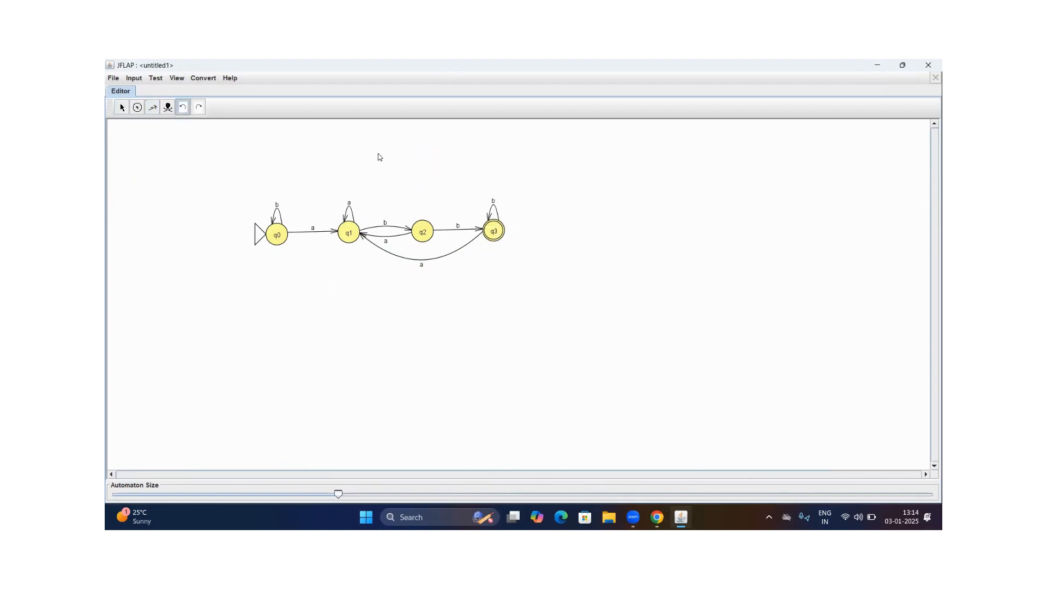
Try a transition labelled b from q3 to q2, and undo it
{"action": "left_click", "coordinate": [153, 109]}
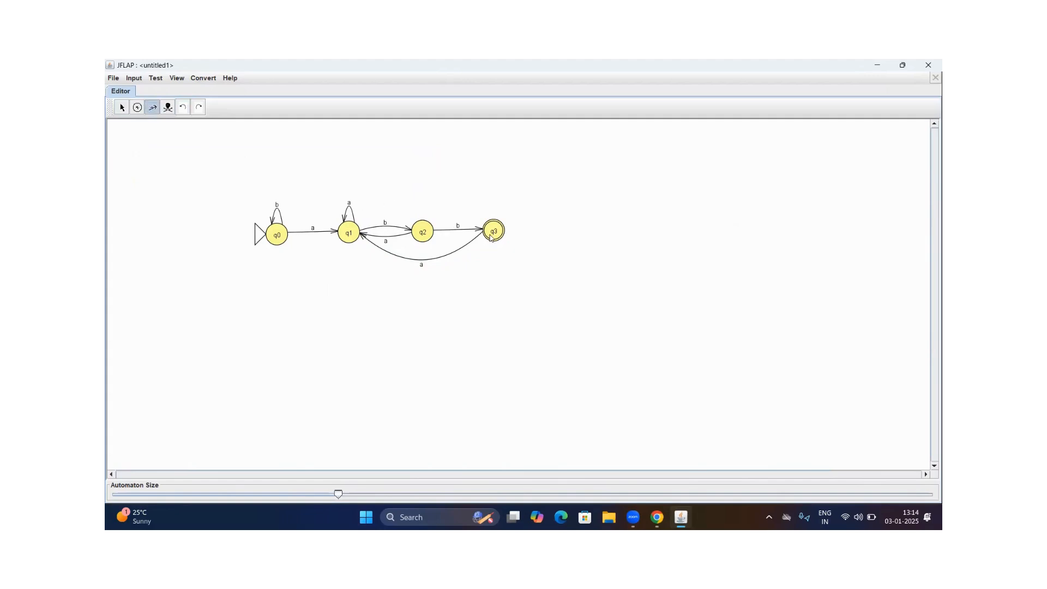
{"action": "left_click_drag", "start_coordinate": [423, 232], "coordinate": [493, 231]}
{"action": "type", "text": "b"}
{"action": "key", "text": "Return"}
{"action": "left_click", "coordinate": [183, 107]}
Try a transition labelled b from q3 to q1, and undo it
{"action": "left_click", "coordinate": [152, 107]}
{"action": "left_click_drag", "start_coordinate": [494, 239], "coordinate": [350, 235]}
{"action": "type", "text": "b"}
{"action": "key", "text": "Return"}
{"action": "left_click", "coordinate": [186, 109]}
Add a transition labelled b from q3 back to the initial state q0
{"action": "left_click", "coordinate": [149, 111]}
{"action": "left_click_drag", "start_coordinate": [495, 234], "coordinate": [276, 234]}
{"action": "type", "text": "b"}
{"action": "key", "text": "Return"}
{"action": "left_click", "coordinate": [122, 108]}
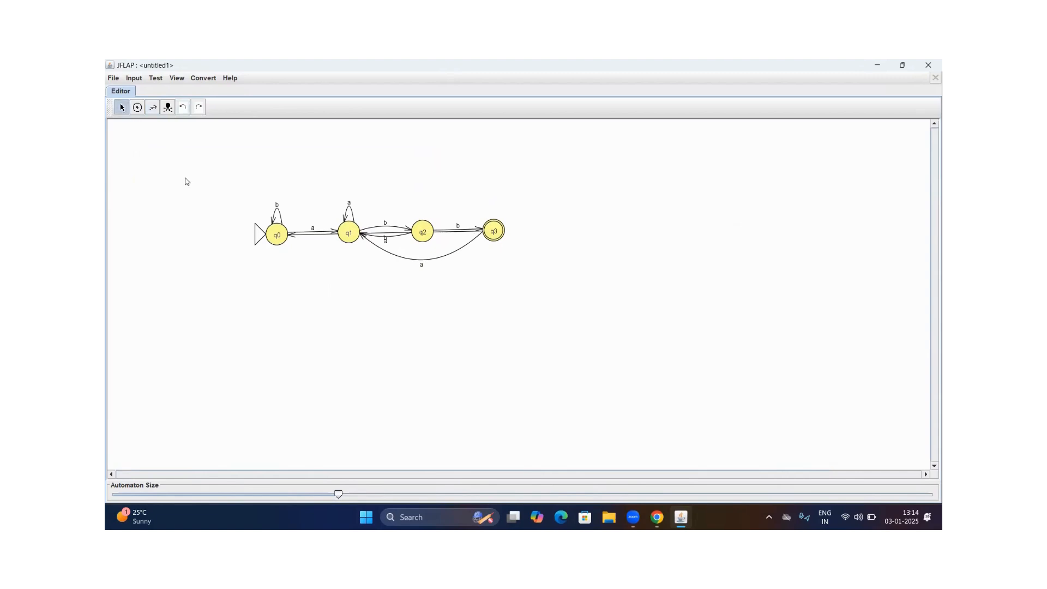
Curve the b transition from q3 to q0 below the other transitions, moving q1 out of the way and back into the row
{"action": "left_click_drag", "start_coordinate": [349, 231], "coordinate": [354, 194]}
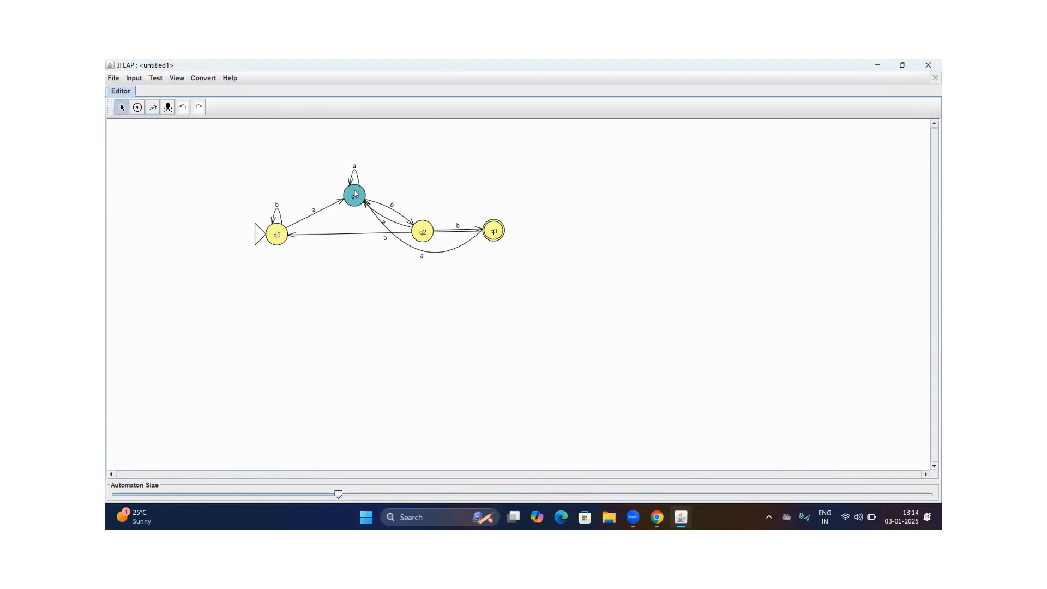
{"action": "left_click", "coordinate": [367, 234]}
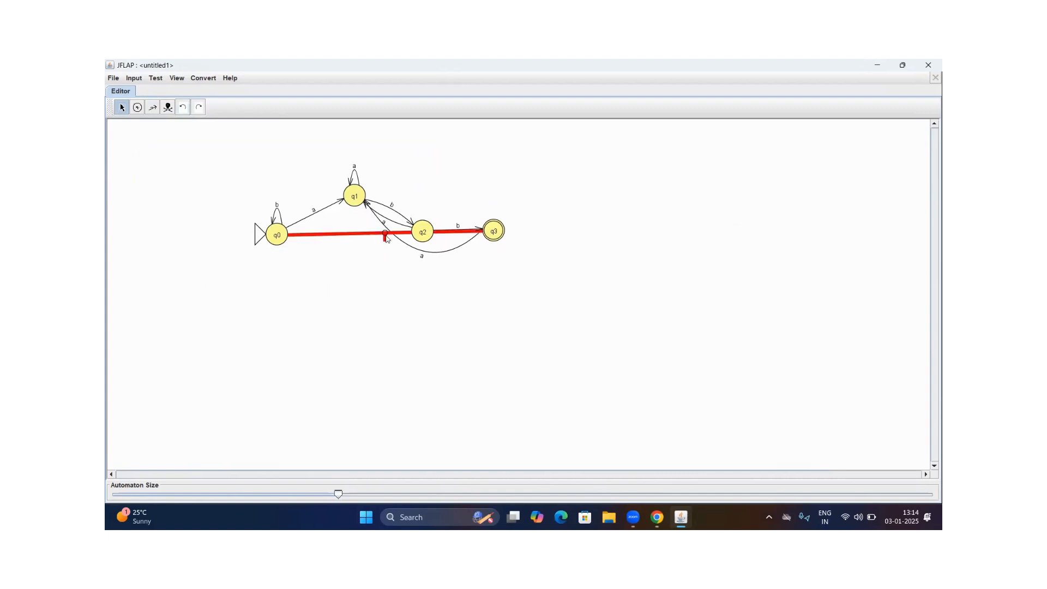
{"action": "left_click_drag", "start_coordinate": [386, 238], "coordinate": [391, 329]}
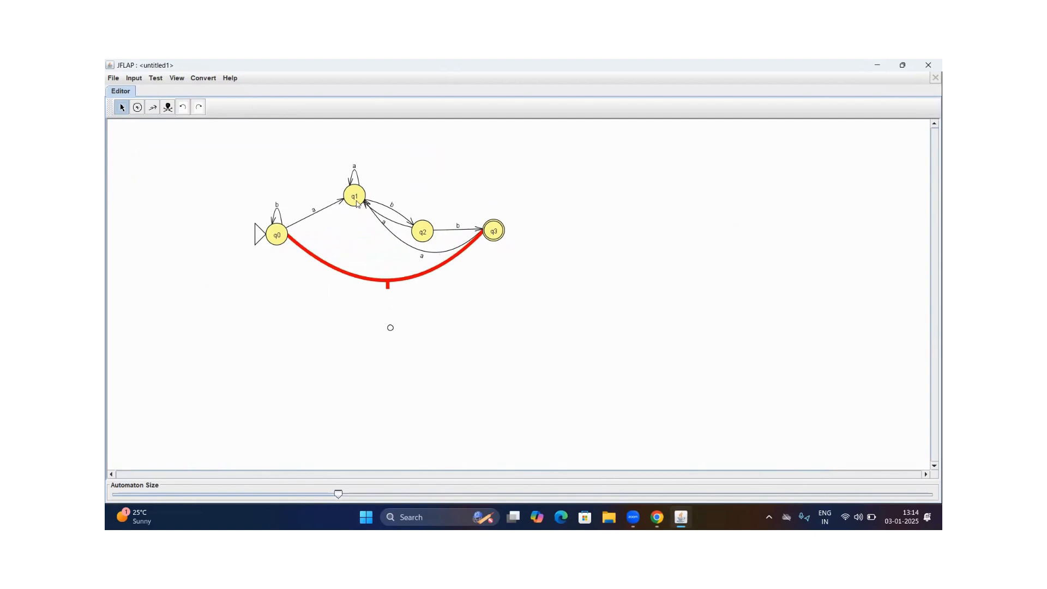
{"action": "left_click_drag", "start_coordinate": [356, 201], "coordinate": [352, 234]}
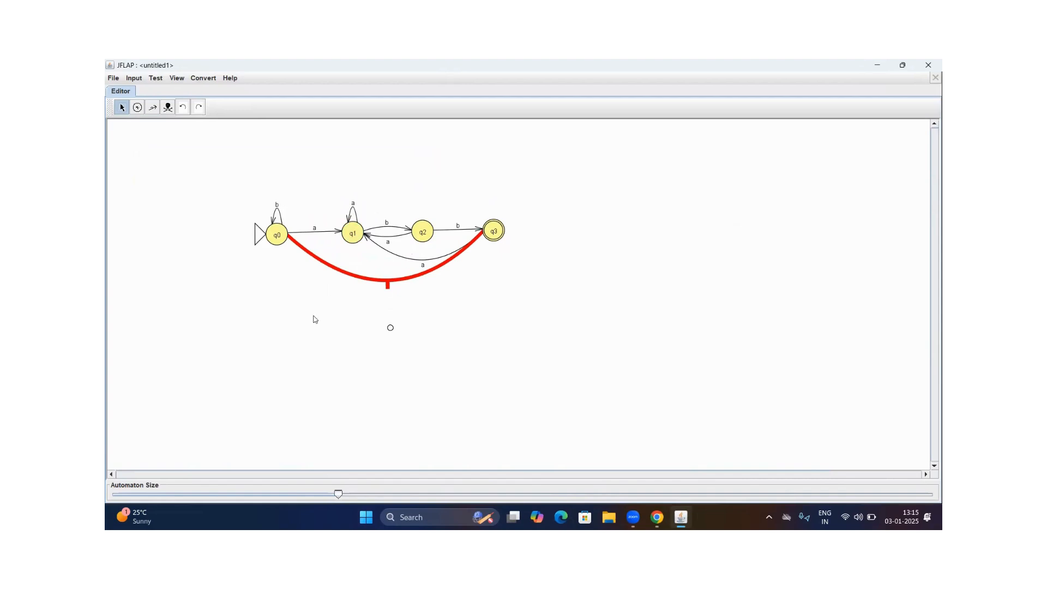
{"action": "left_click", "coordinate": [390, 327]}
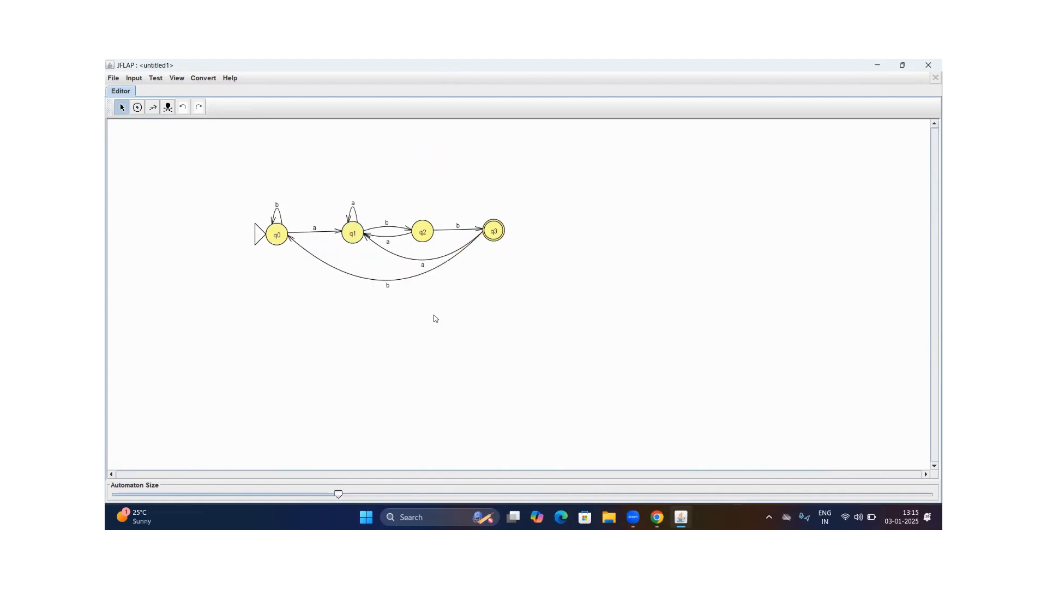
Start a step-by-state simulation of the automaton with the input string ababb
{"action": "left_click", "coordinate": [135, 79]}
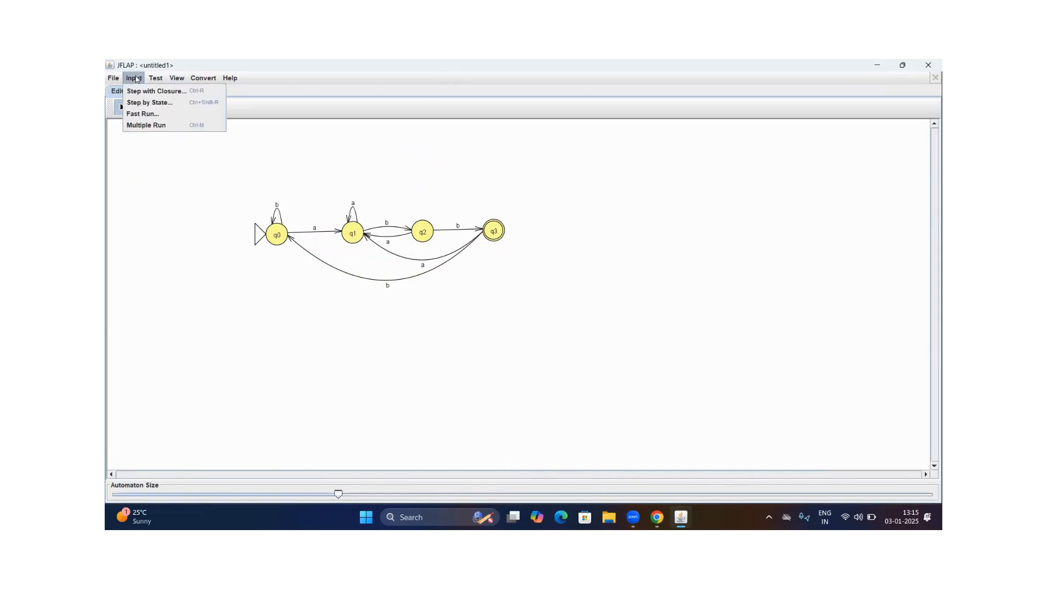
{"action": "left_click", "coordinate": [149, 104]}
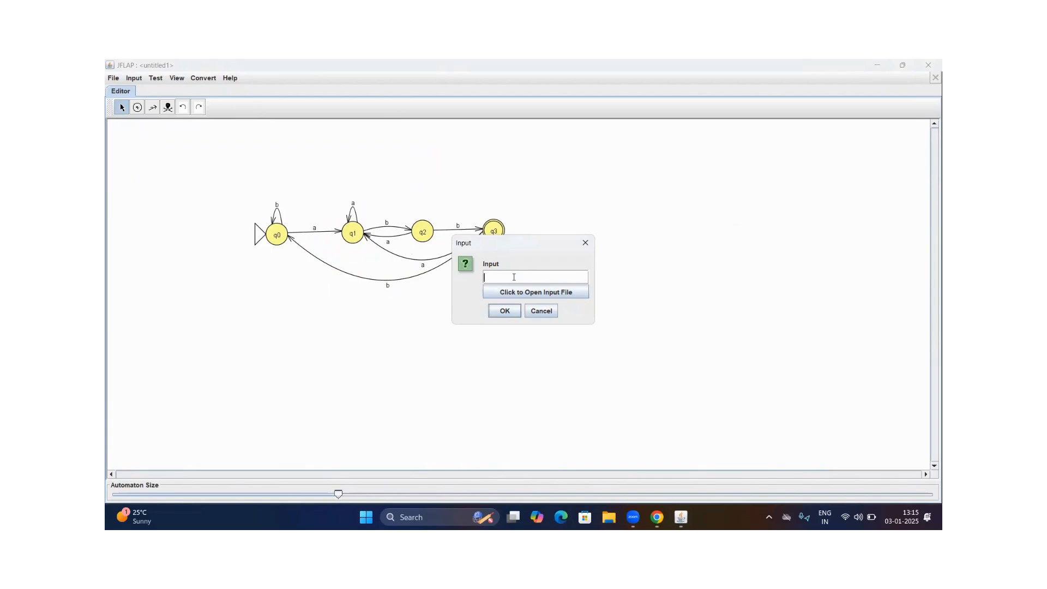
{"action": "type", "text": "ababb"}
{"action": "left_click", "coordinate": [504, 311]}
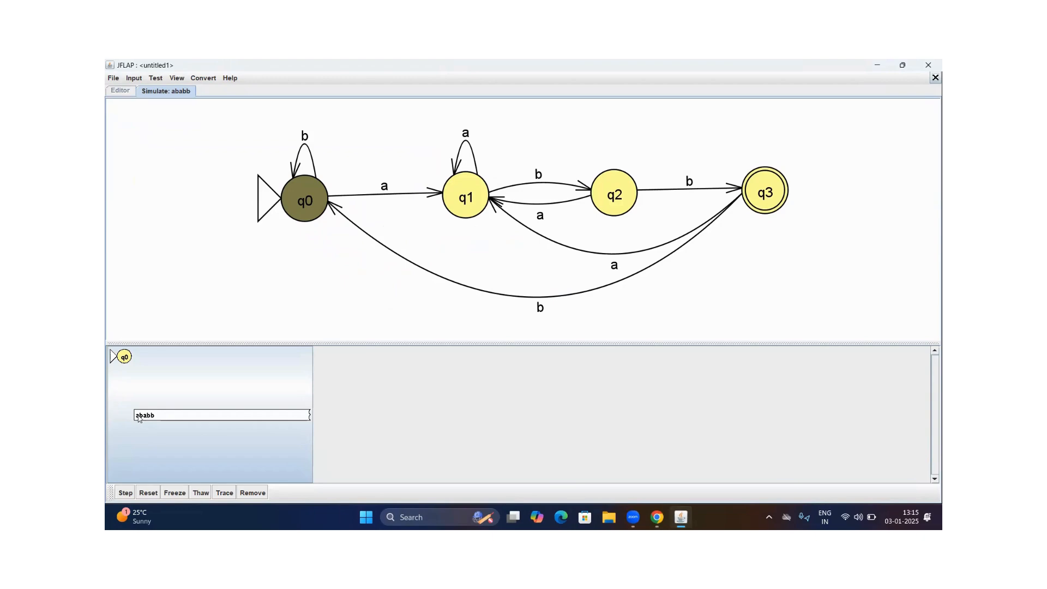
Step through the whole string ababb in the simulation, and close the simulation
{"action": "left_click", "coordinate": [126, 493]}
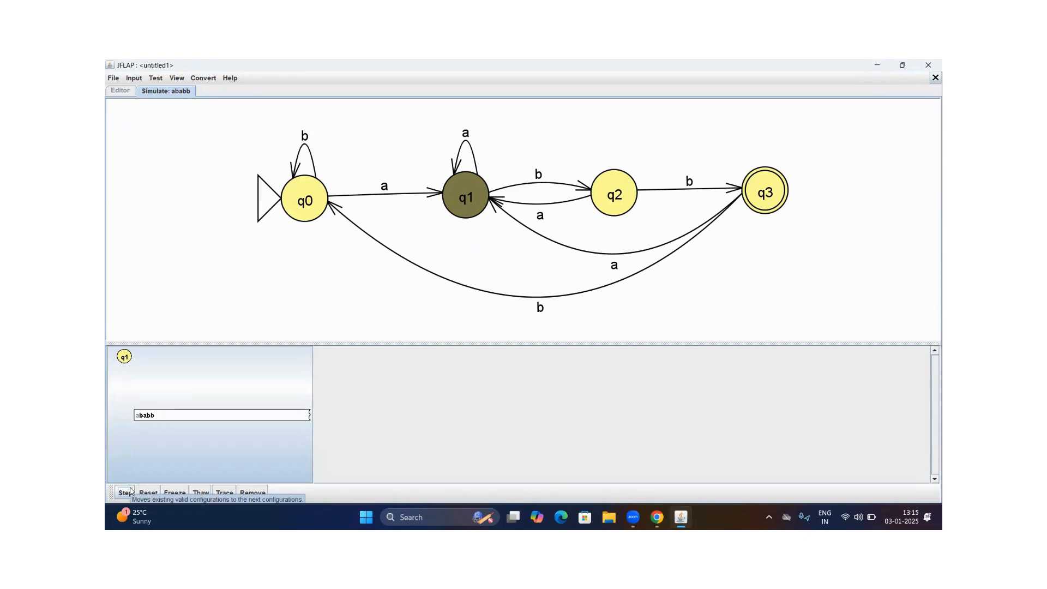
{"action": "left_click", "coordinate": [126, 493]}
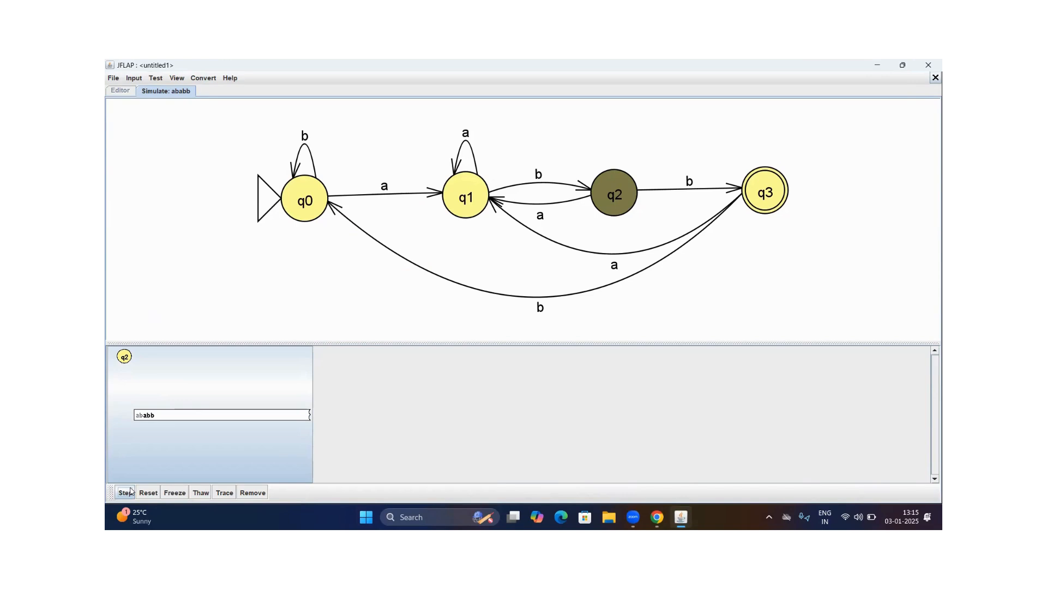
{"action": "left_click", "coordinate": [126, 493]}
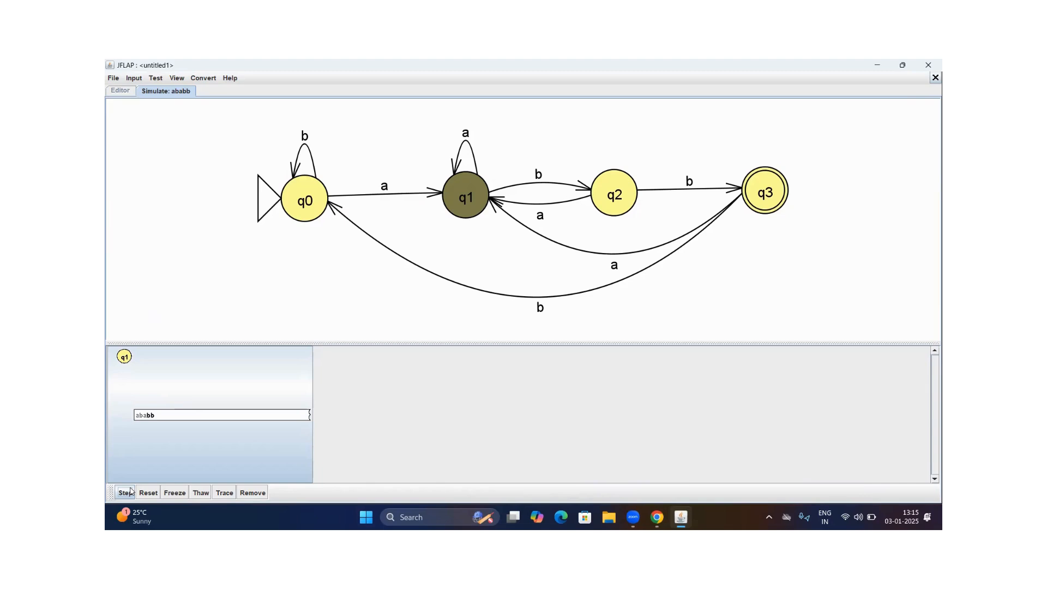
{"action": "left_click", "coordinate": [126, 493]}
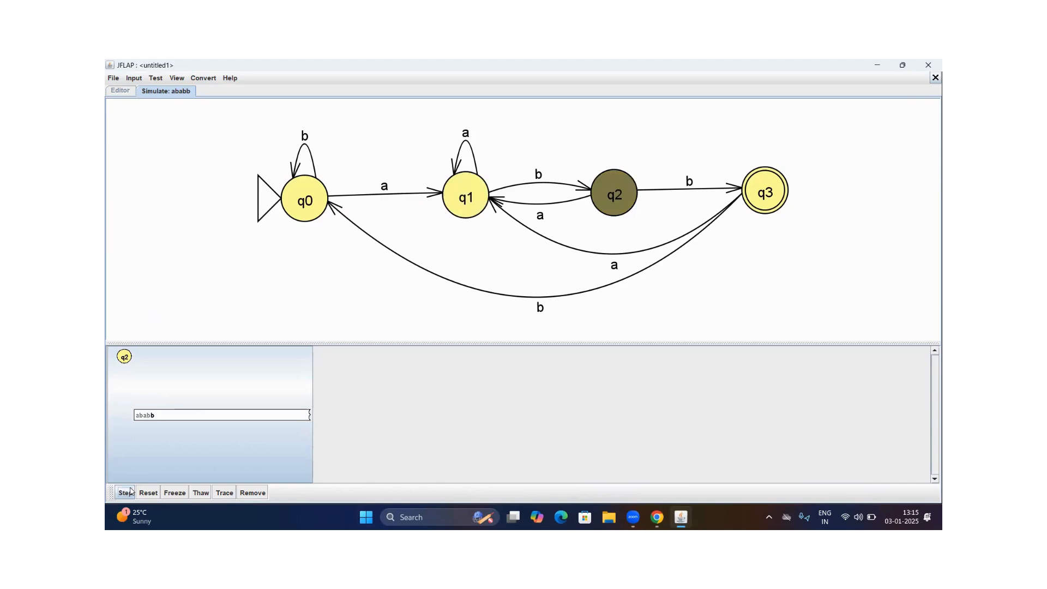
{"action": "left_click", "coordinate": [126, 492]}
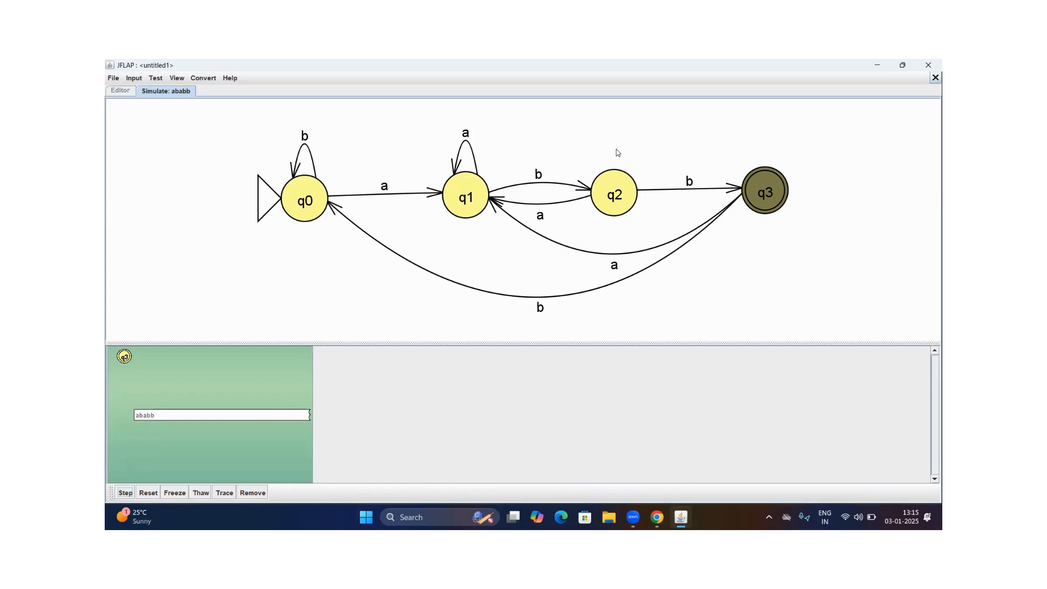
{"action": "left_click", "coordinate": [933, 78]}
Start a step-by-state simulation of the automaton with the input string baba
{"action": "left_click", "coordinate": [138, 78]}
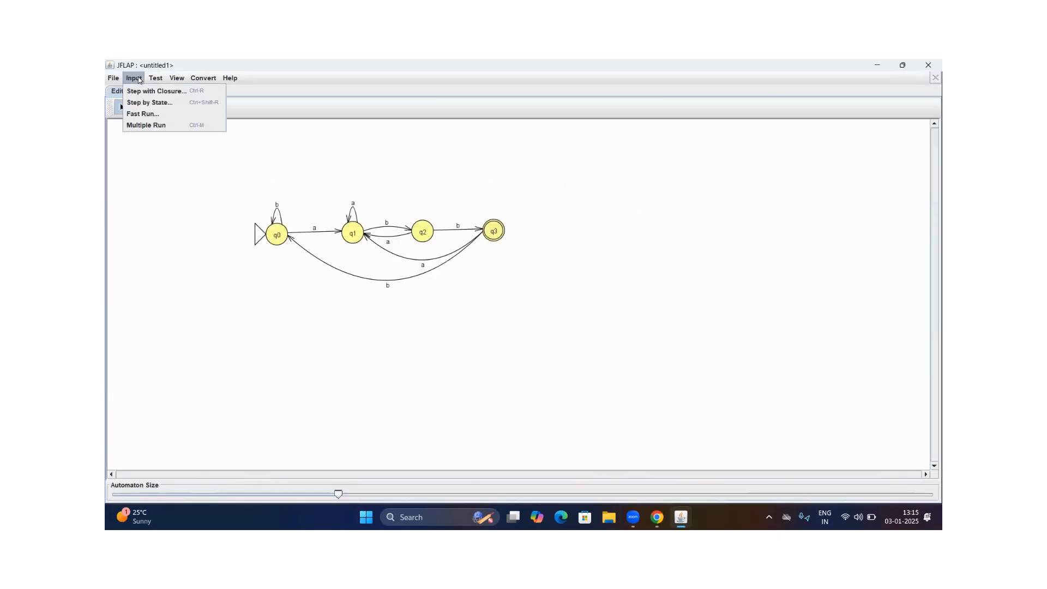
{"action": "left_click", "coordinate": [142, 103]}
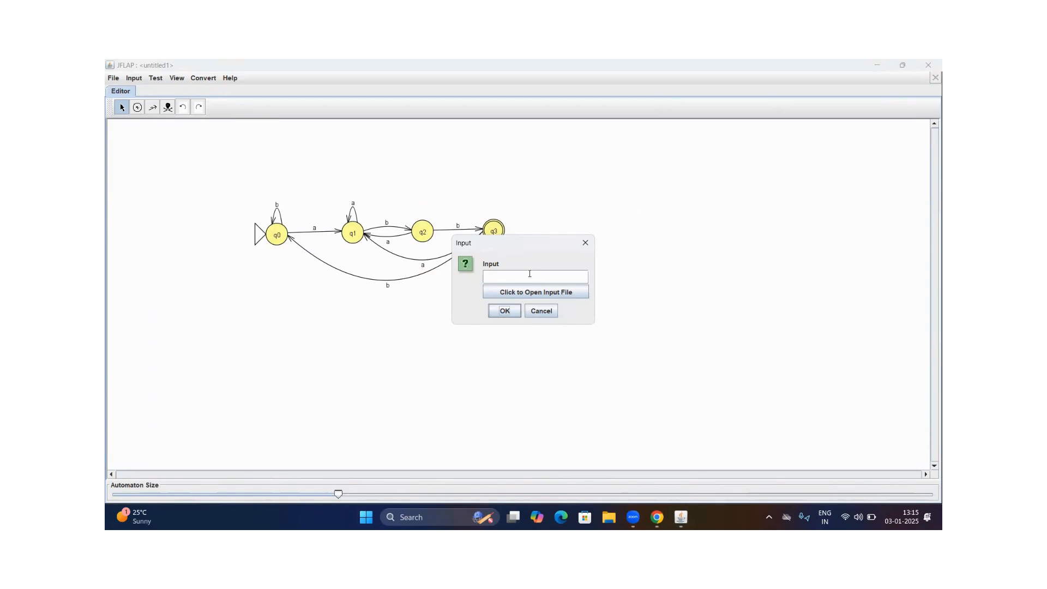
{"action": "left_click", "coordinate": [514, 279]}
{"action": "type", "text": "baba"}
{"action": "left_click", "coordinate": [504, 311]}
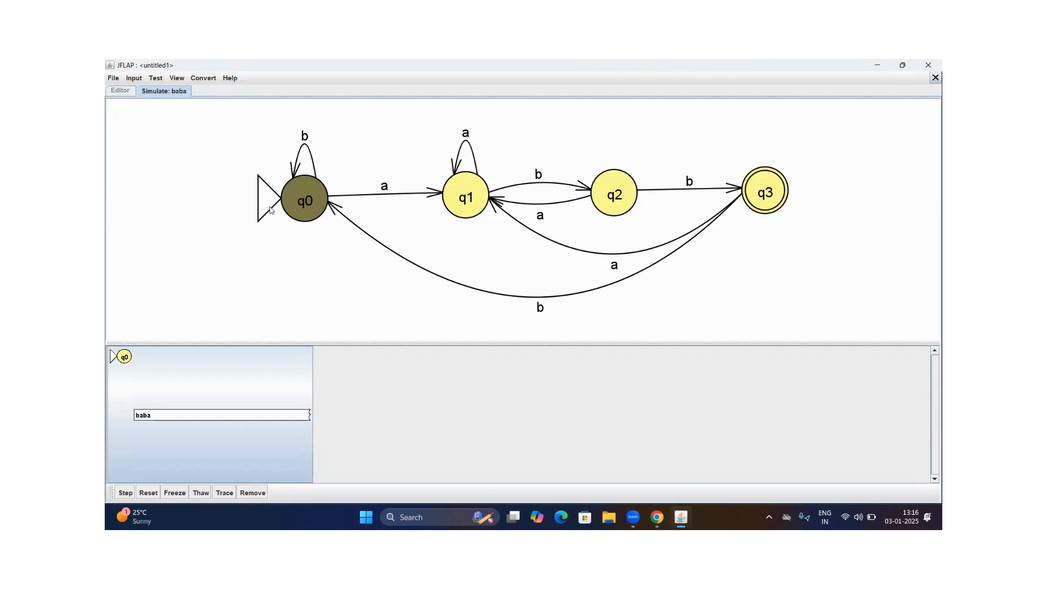
Step through the string baba until the simulation ends, and close the simulation
{"action": "left_click", "coordinate": [126, 493]}
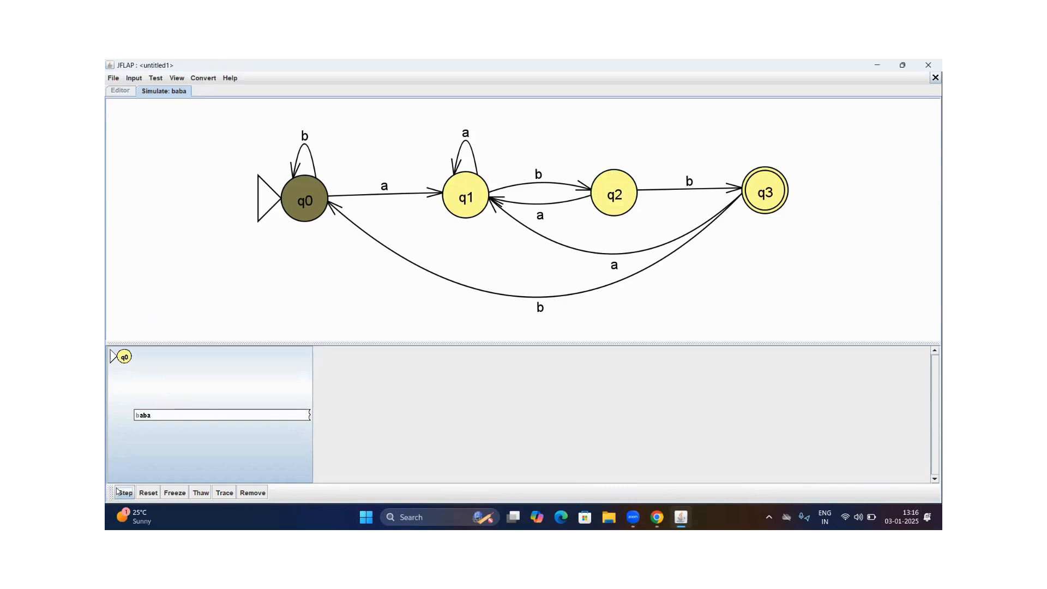
{"action": "left_click", "coordinate": [125, 493]}
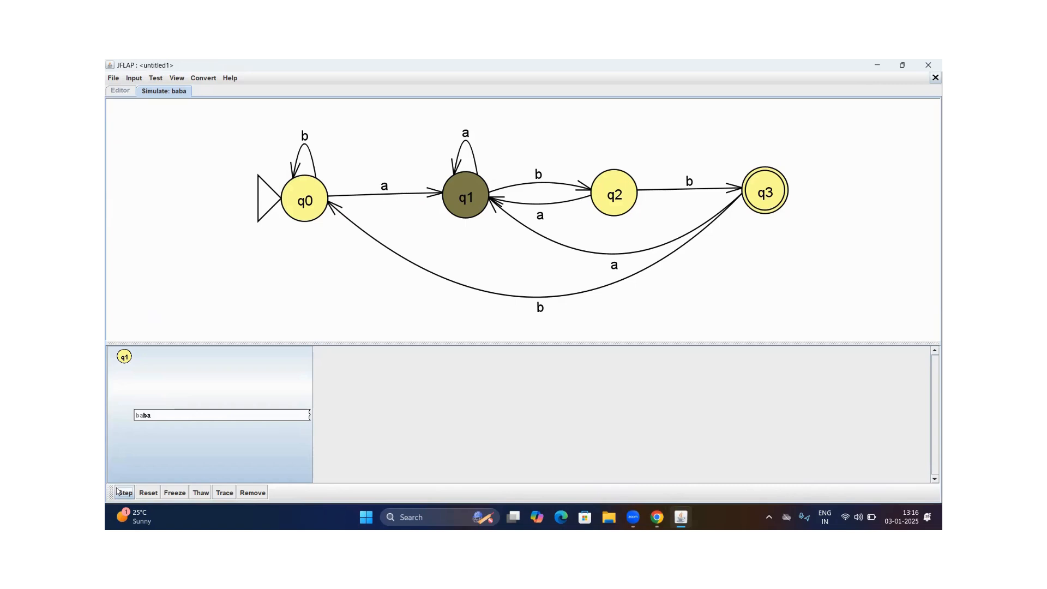
{"action": "left_click", "coordinate": [124, 493]}
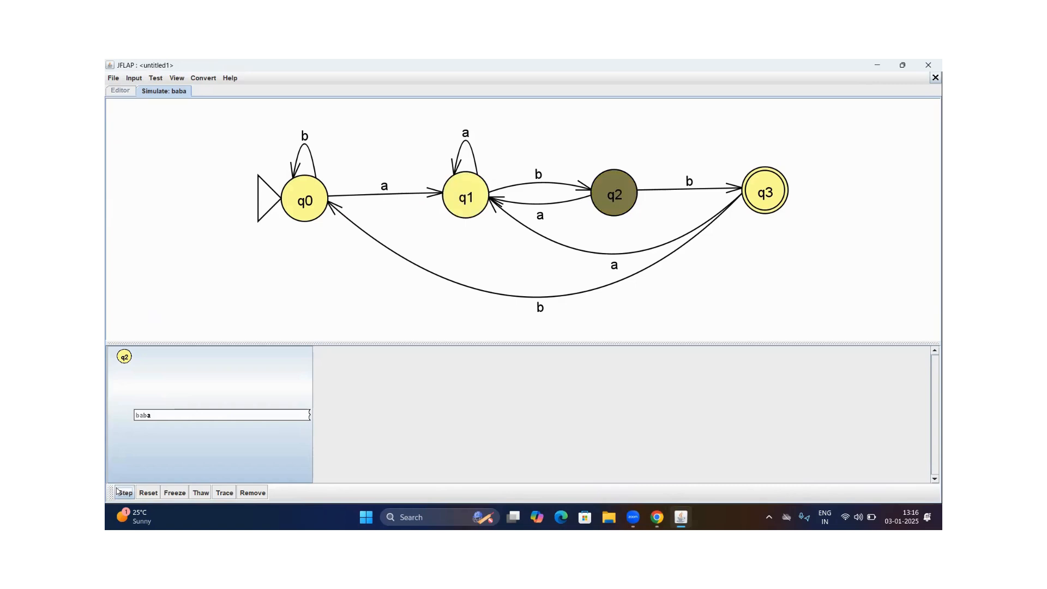
{"action": "left_click", "coordinate": [124, 493]}
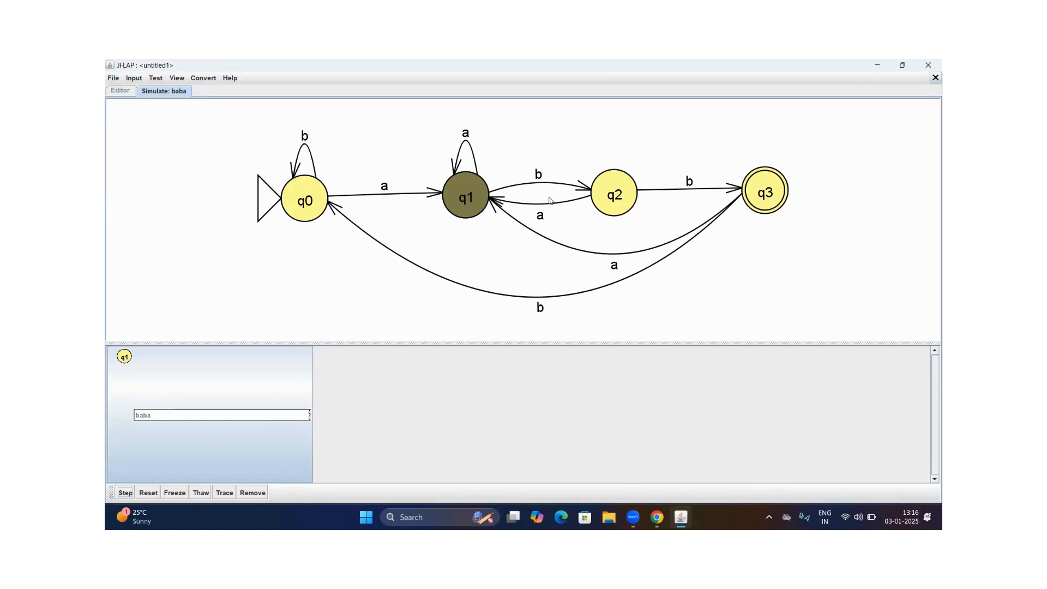
{"action": "left_click", "coordinate": [123, 491]}
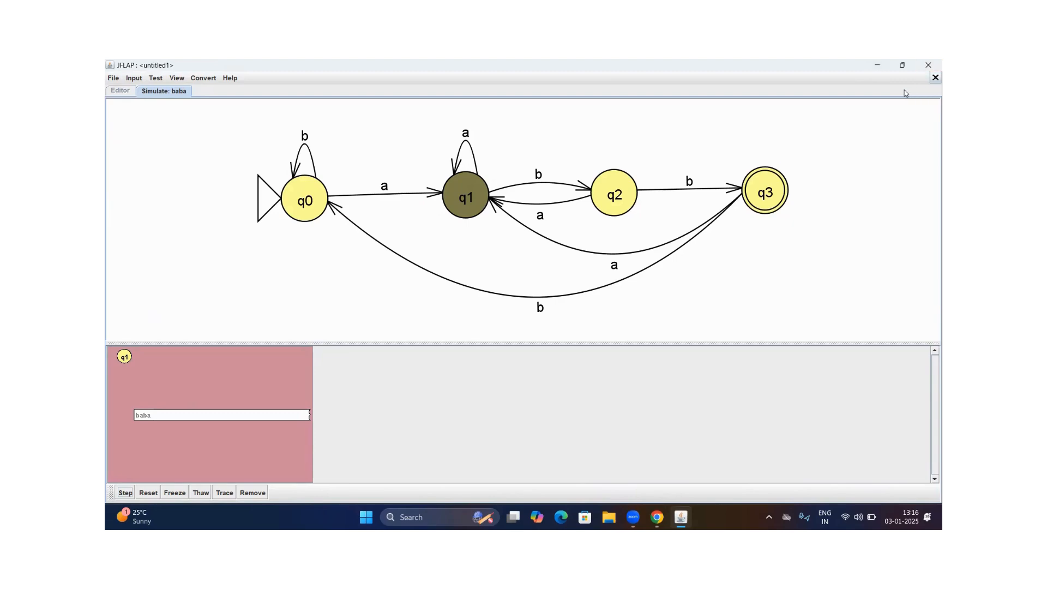
{"action": "left_click", "coordinate": [933, 76]}
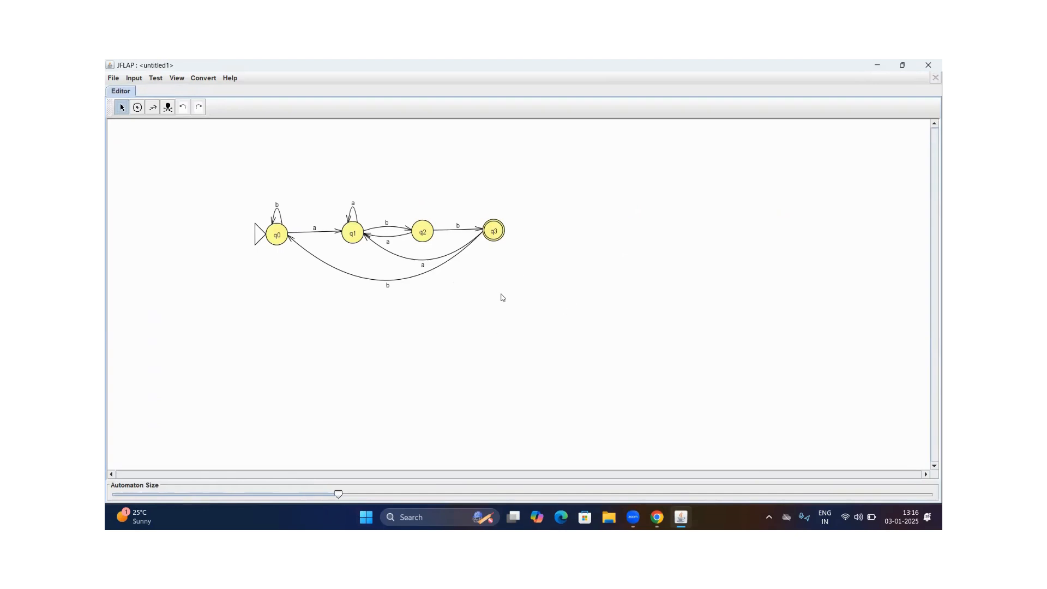
Save the automaton in the Downloads folder under the file name dfa
{"action": "key", "text": "ctrl+s"}
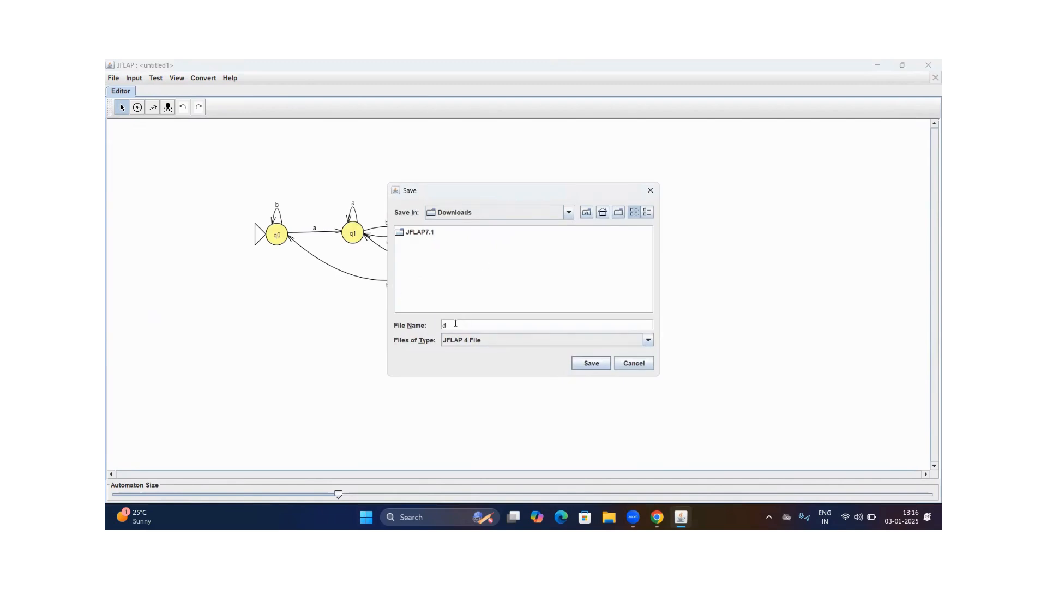
{"action": "type", "text": "dfa"}
{"action": "left_click", "coordinate": [591, 363]}
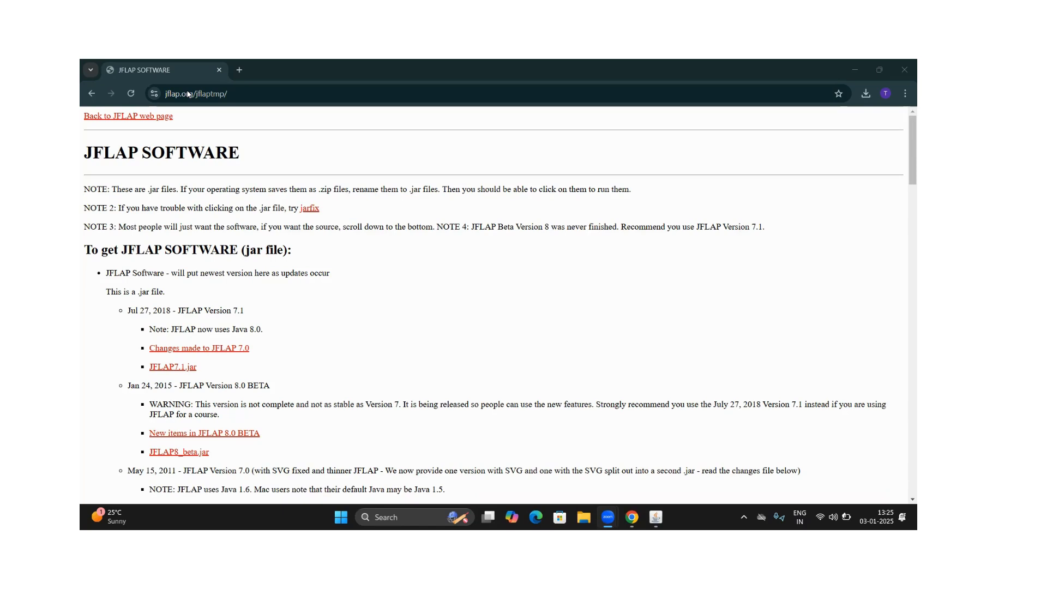
Switch to the JFLAP launcher, create a new pushdown automaton, and maximise its editor window
{"action": "left_click", "coordinate": [659, 512]}
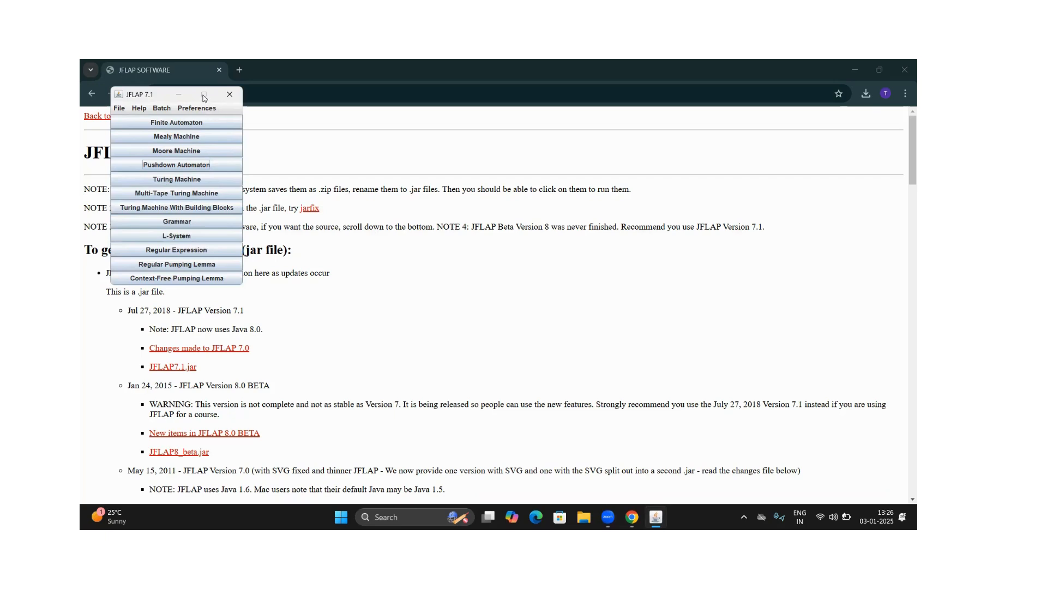
{"action": "left_click", "coordinate": [174, 166]}
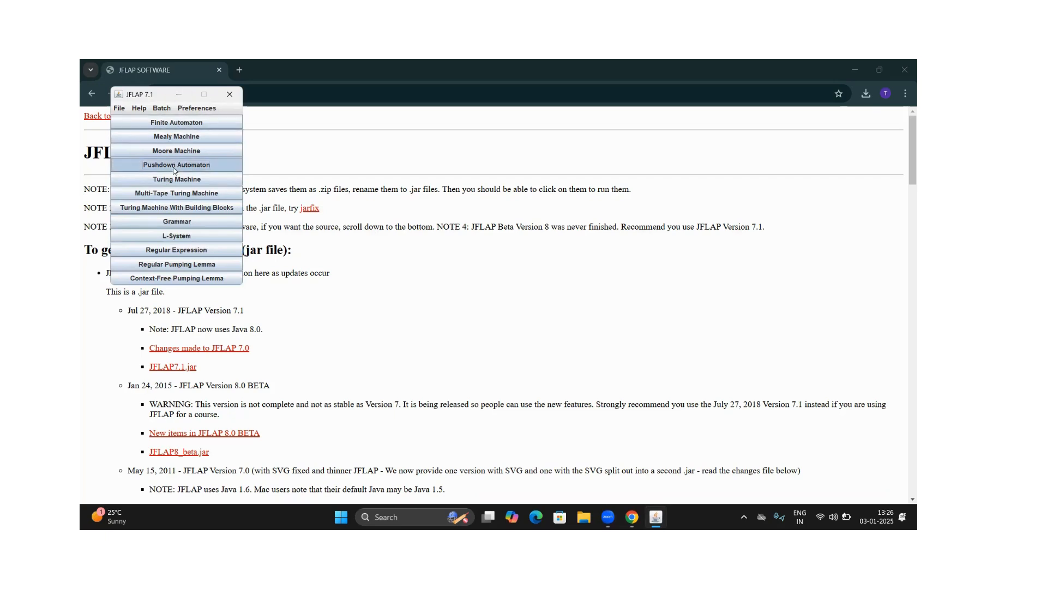
{"action": "left_click", "coordinate": [476, 303]}
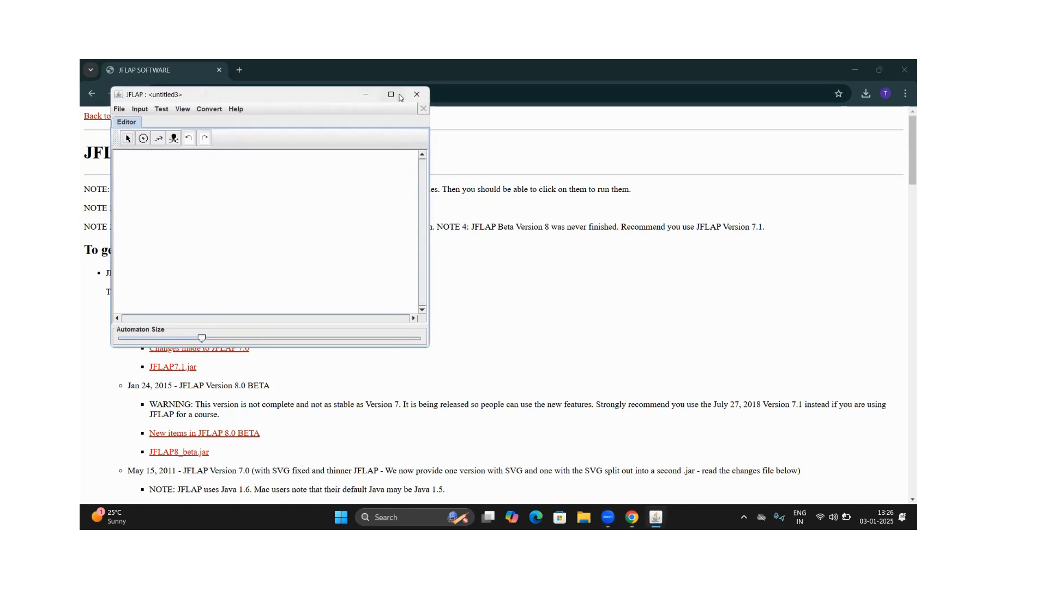
{"action": "left_click", "coordinate": [400, 96]}
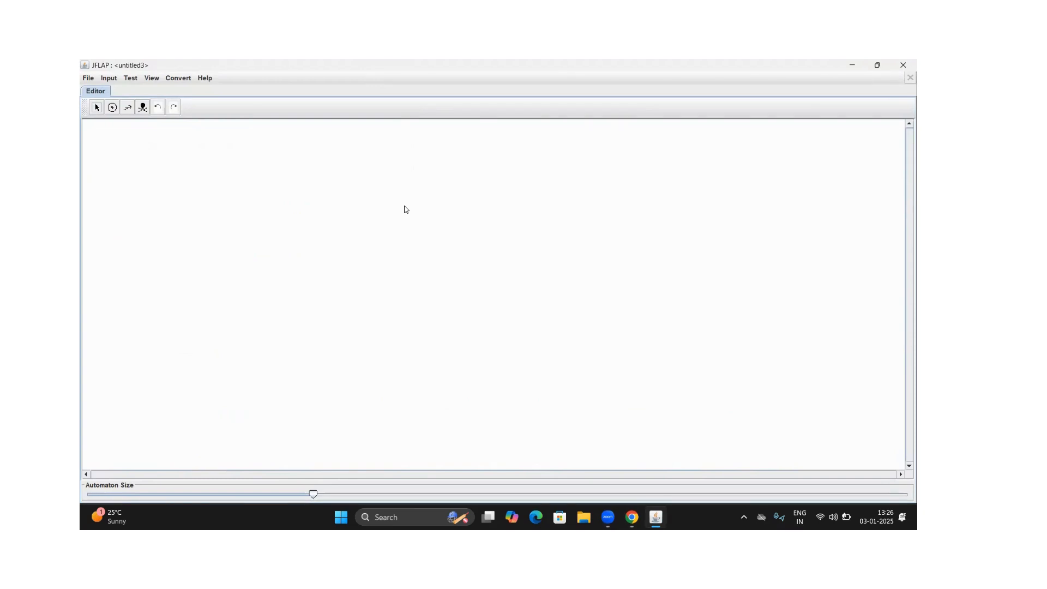
Place one state in the upper-left part of the empty canvas and make it the initial state
{"action": "left_click", "coordinate": [112, 107]}
{"action": "left_click", "coordinate": [255, 231]}
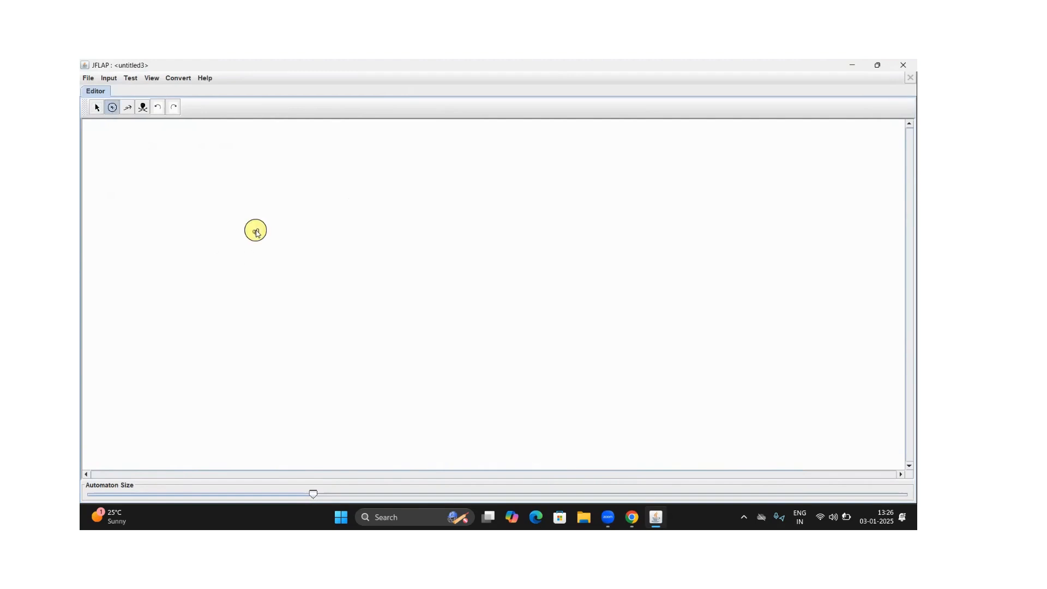
{"action": "left_click", "coordinate": [97, 107]}
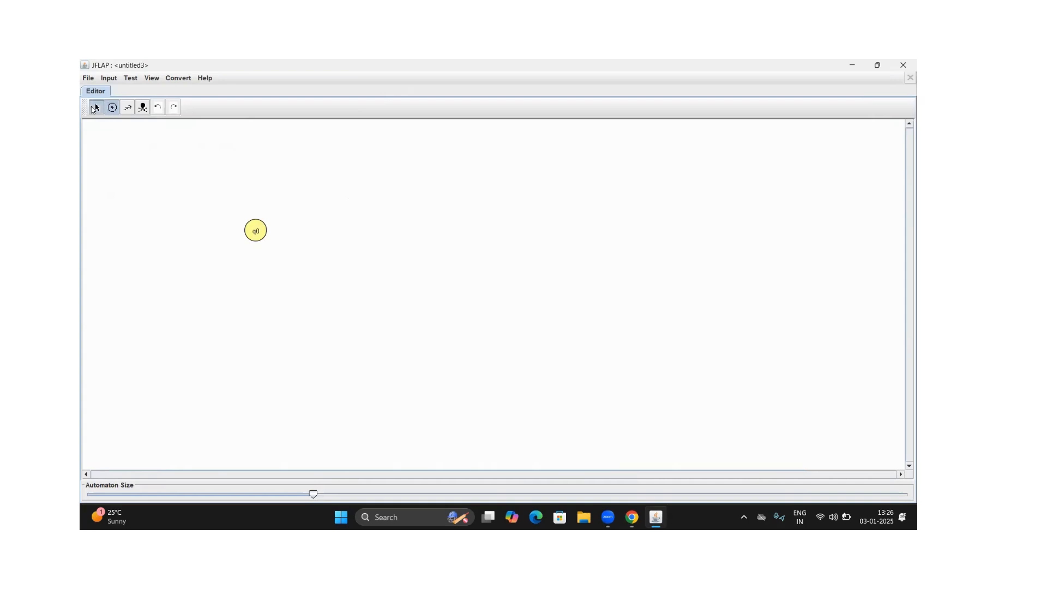
{"action": "left_click", "coordinate": [252, 235]}
{"action": "right_click", "coordinate": [252, 235]}
{"action": "left_click", "coordinate": [268, 255]}
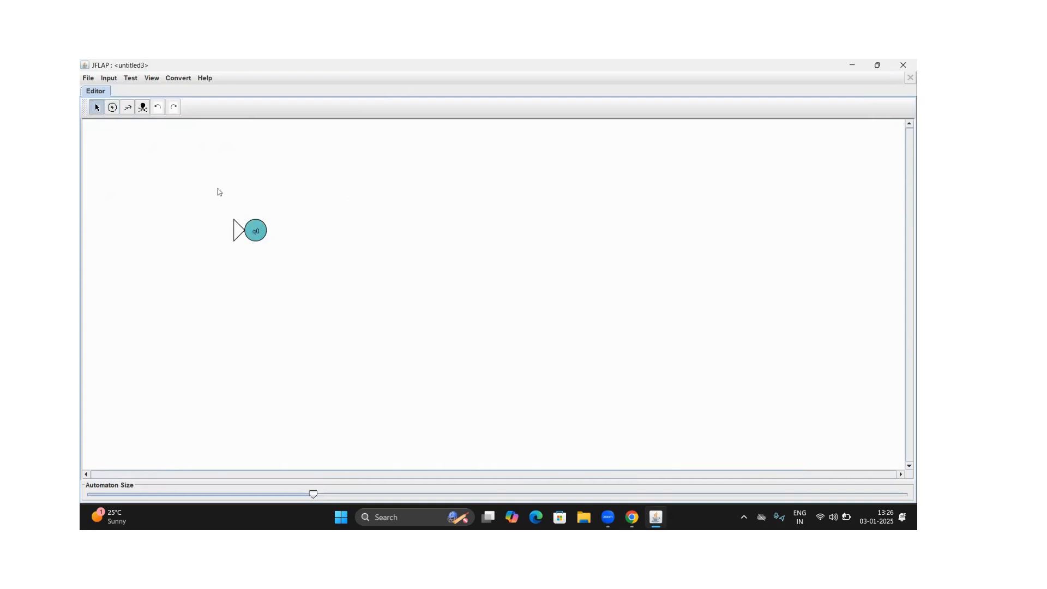
Add a self-loop on the initial state that reads a, pops Z and pushes aZ
{"action": "left_click", "coordinate": [130, 109]}
{"action": "left_click", "coordinate": [130, 109]}
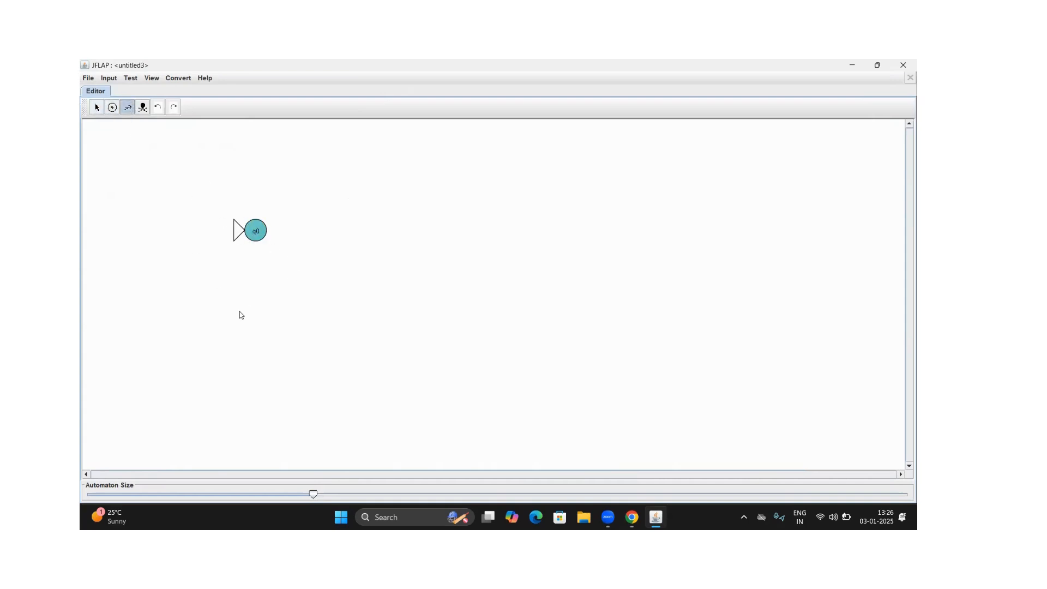
{"action": "left_click", "coordinate": [255, 231]}
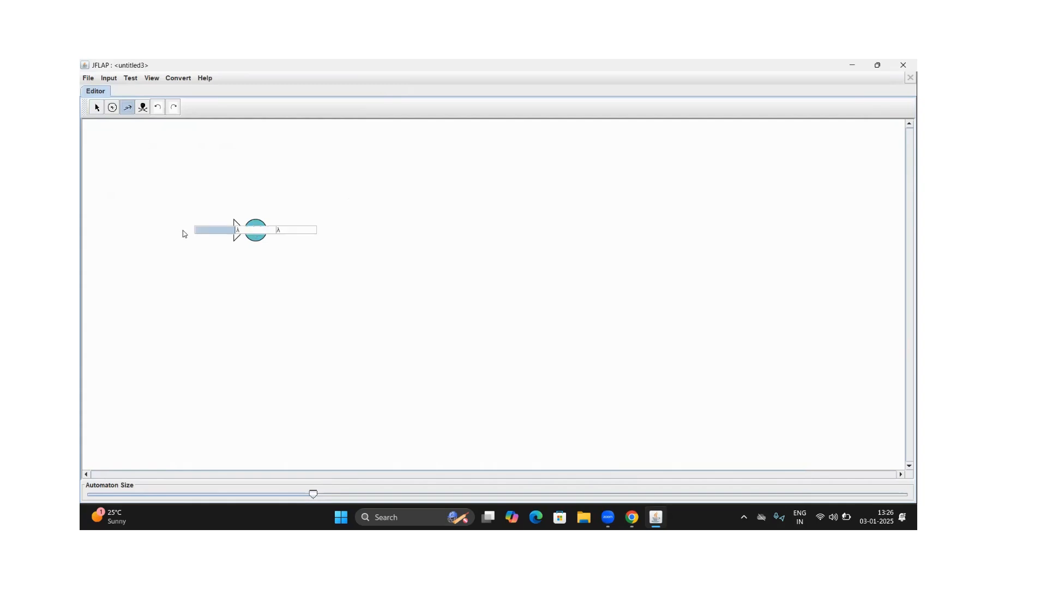
{"action": "type", "text": "a"}
{"action": "left_click", "coordinate": [260, 229]}
{"action": "type", "text": "Z"}
{"action": "left_click", "coordinate": [292, 229]}
{"action": "type", "text": "aZ"}
{"action": "key", "text": "Return"}
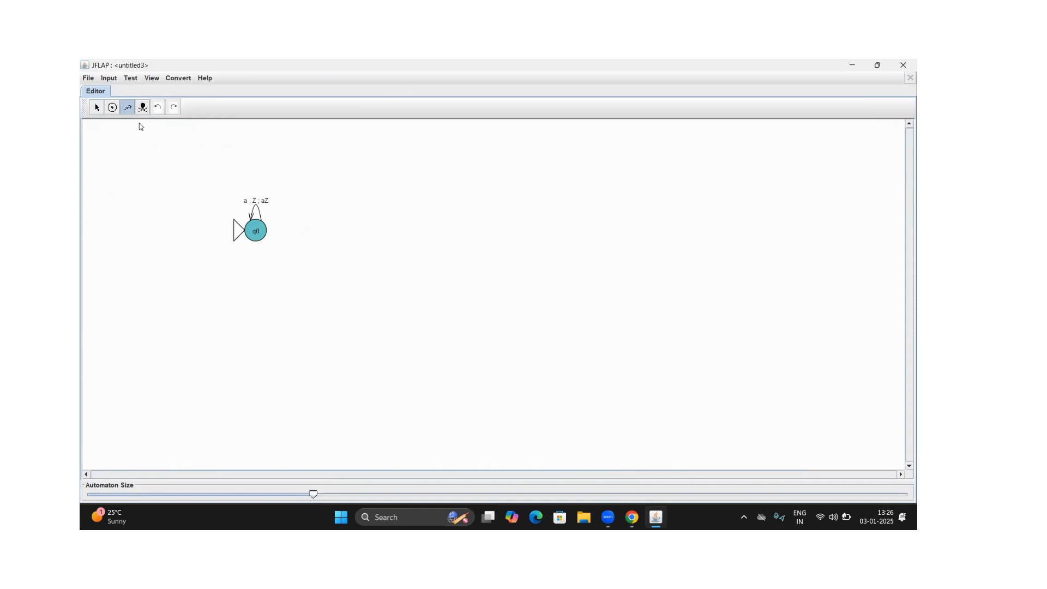
Add a self-loop on q0 that reads b, pops Z and pushes bZ
{"action": "left_click", "coordinate": [251, 227]}
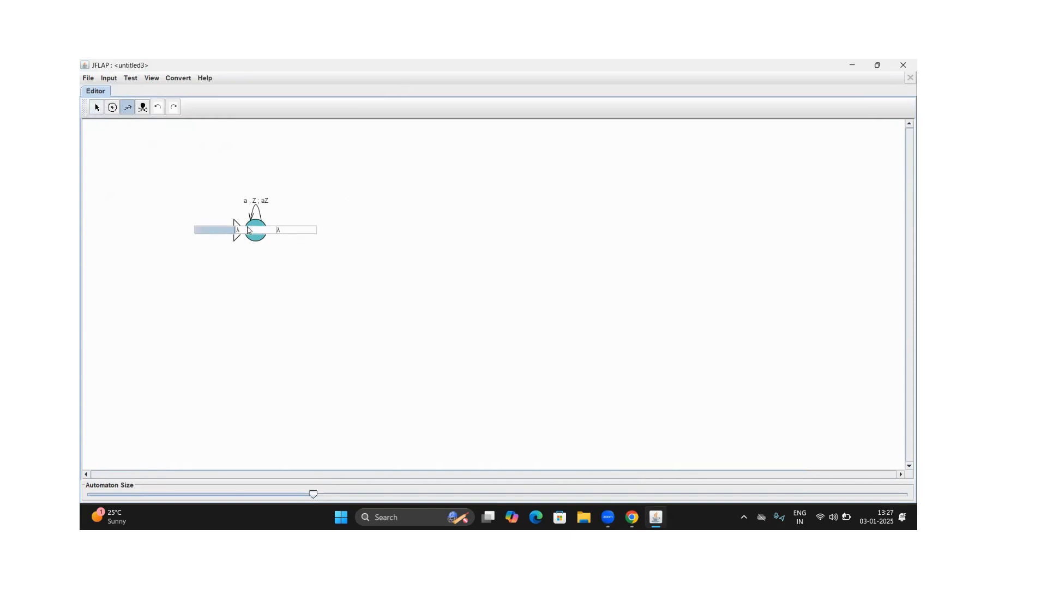
{"action": "type", "text": "b"}
{"action": "left_click", "coordinate": [257, 228]}
{"action": "left_click", "coordinate": [296, 233]}
{"action": "type", "text": "B"}
{"action": "key", "text": "Return"}
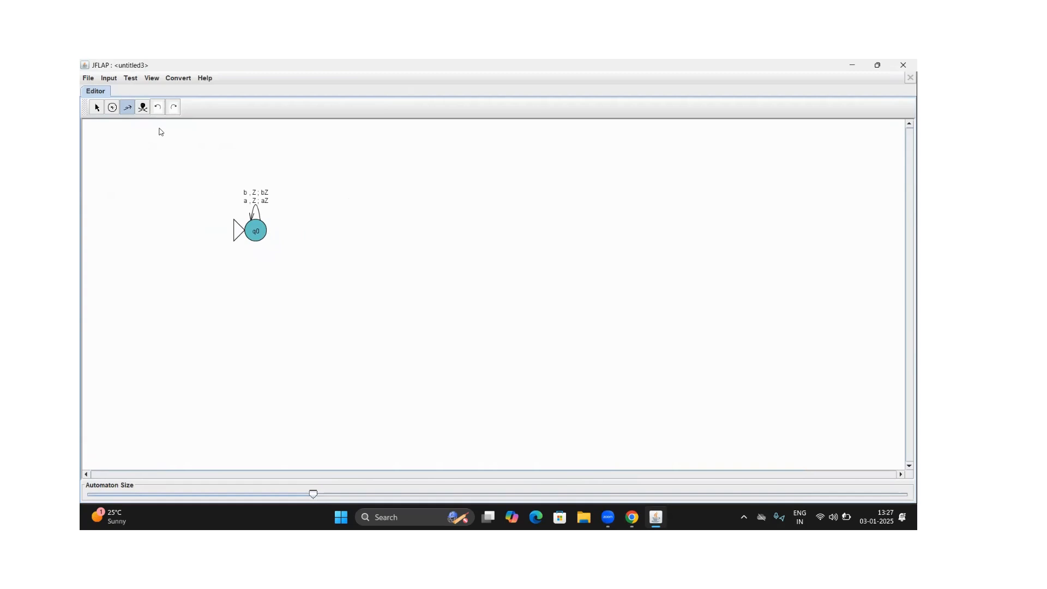
Add a self-loop on q0 that reads a, pops a and pushes aa
{"action": "left_click", "coordinate": [253, 235]}
{"action": "type", "text": "a"}
{"action": "key", "text": "Tab"}
{"action": "type", "text": "a"}
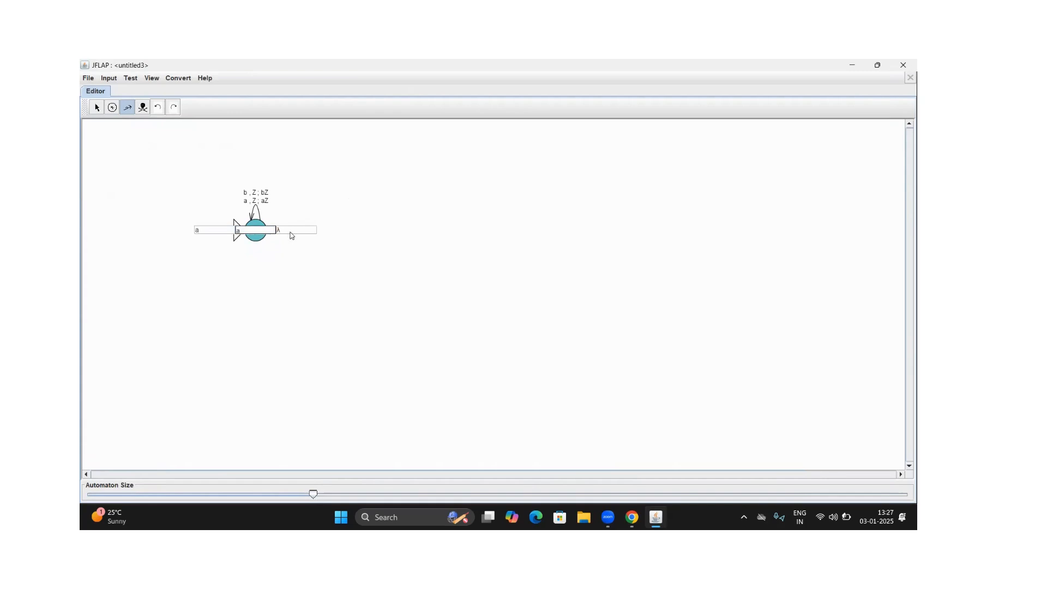
{"action": "key", "text": "Tab"}
{"action": "type", "text": "aa"}
{"action": "key", "text": "Return"}
Add a self-loop on q0 that reads b, pops a and pushes ba
{"action": "left_click", "coordinate": [254, 231]}
{"action": "type", "text": "b"}
{"action": "key", "text": "Tab"}
{"action": "type", "text": "a"}
{"action": "left_click", "coordinate": [283, 230]}
{"action": "type", "text": "ba"}
{"action": "key", "text": "Return"}
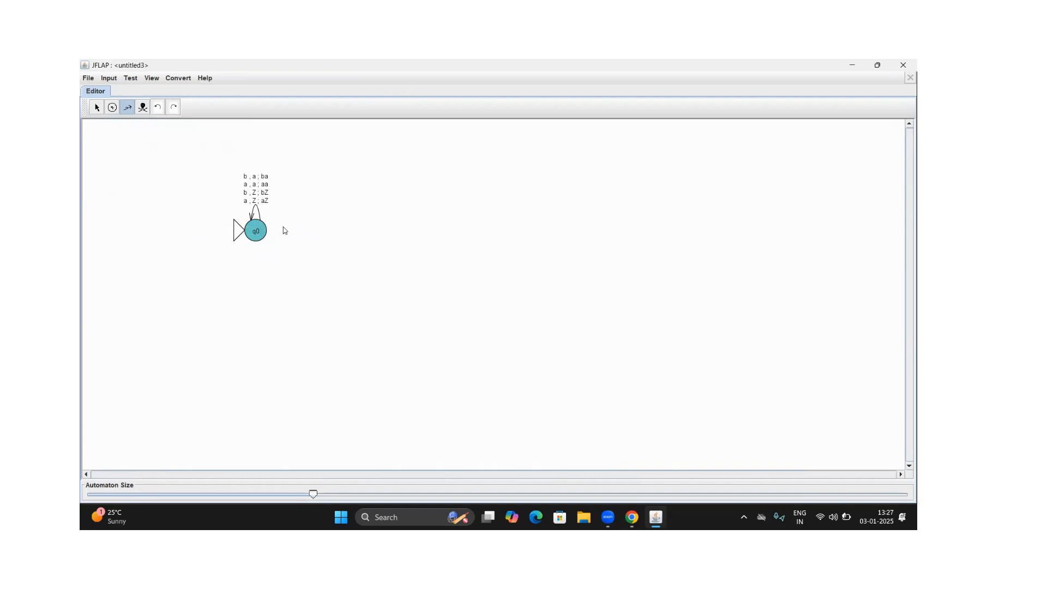
Add a self-loop on q0 that reads a, pops b and pushes ab
{"action": "left_click", "coordinate": [254, 237]}
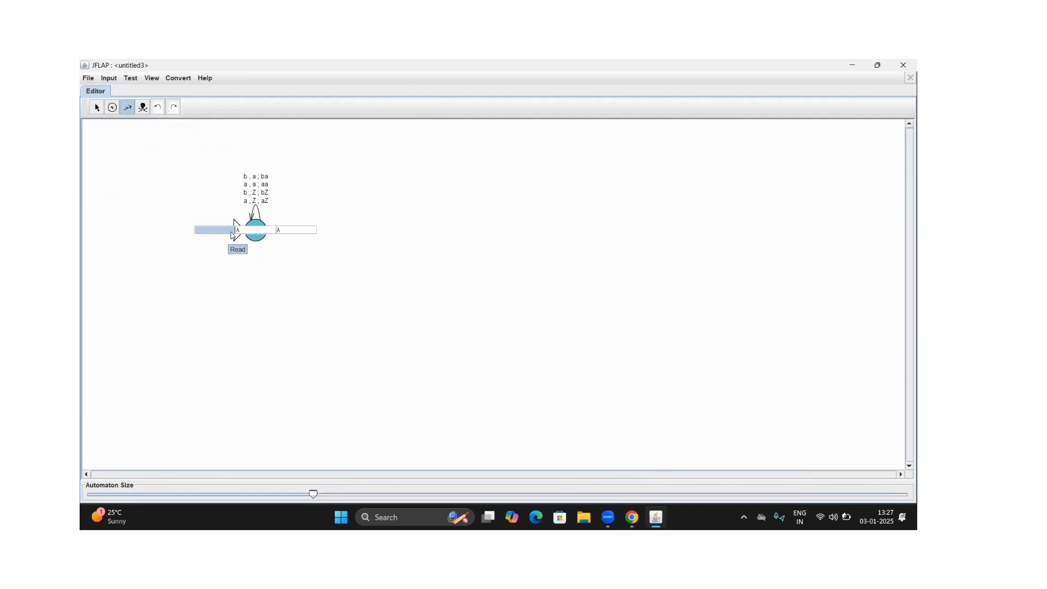
{"action": "type", "text": "a"}
{"action": "left_click", "coordinate": [245, 230]}
{"action": "type", "text": "b"}
{"action": "left_click", "coordinate": [299, 231]}
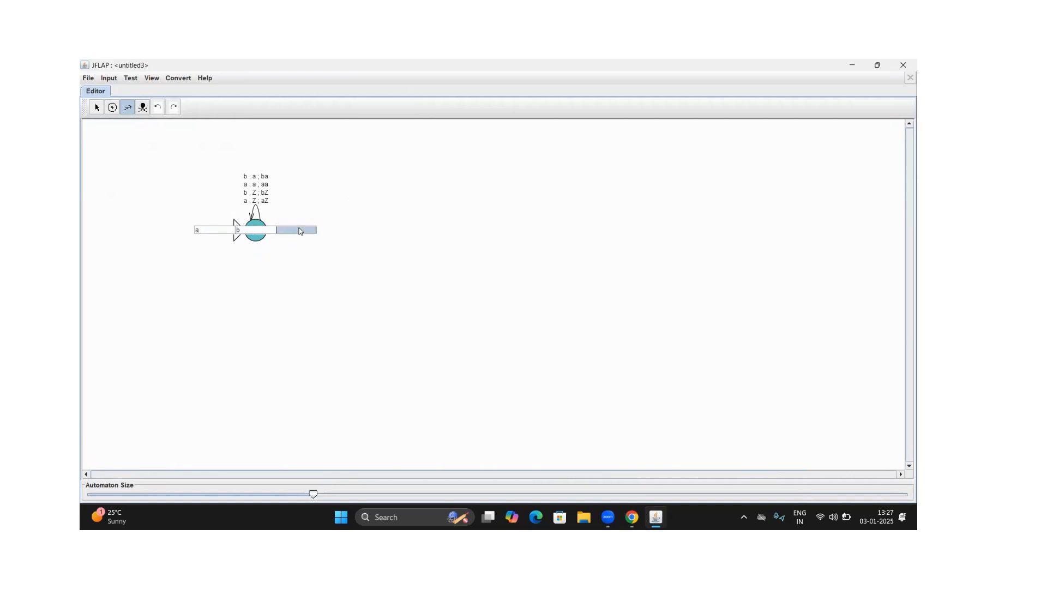
{"action": "type", "text": "ab"}
{"action": "key", "text": "Return"}
Add a self-loop on q0 that reads b, pops b and pushes bb
{"action": "left_click", "coordinate": [256, 220]}
{"action": "type", "text": "b"}
{"action": "key", "text": "Tab"}
{"action": "type", "text": "b"}
{"action": "key", "text": "Tab"}
{"action": "type", "text": "bb"}
{"action": "key", "text": "Return"}
Place a second state to the right of q0 and connect q0 to it with a transition that reads C, pops a and pushes a
{"action": "left_click", "coordinate": [112, 107]}
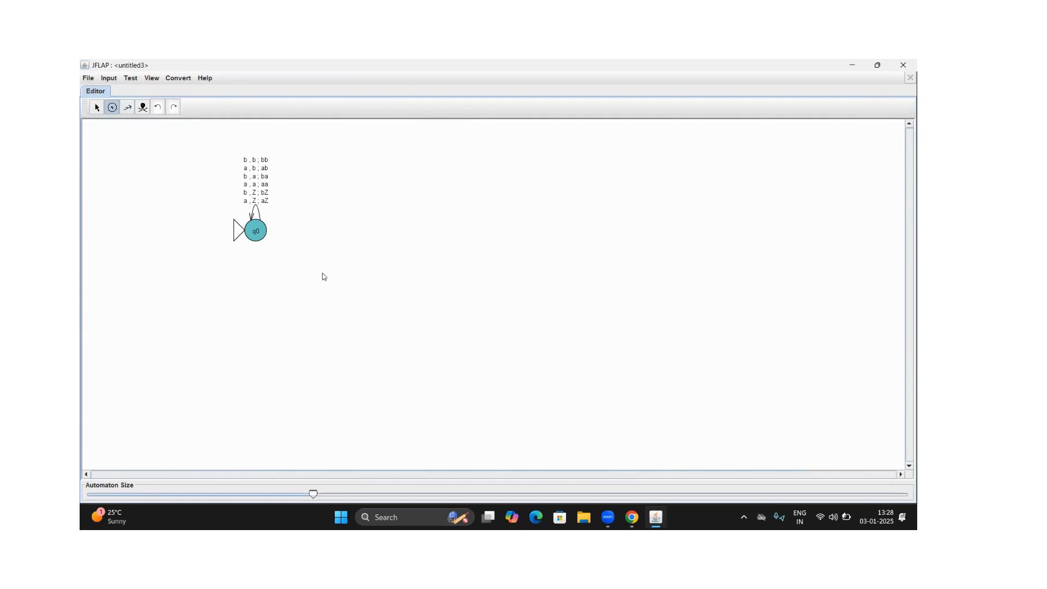
{"action": "left_click", "coordinate": [337, 226]}
{"action": "left_click", "coordinate": [127, 107]}
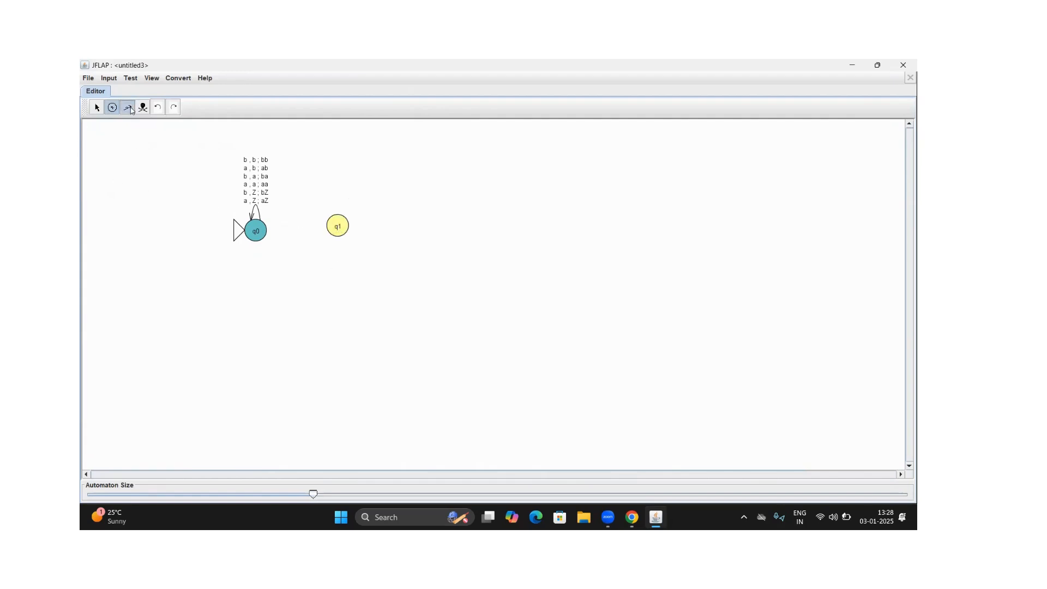
{"action": "left_click_drag", "start_coordinate": [262, 230], "coordinate": [339, 233]}
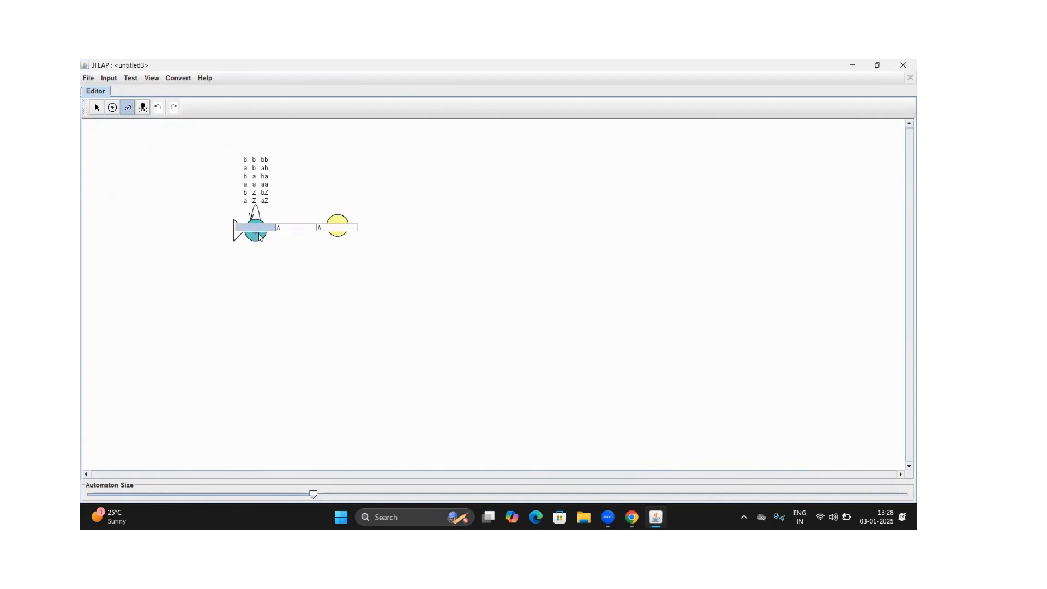
{"action": "type", "text": "C"}
{"action": "key", "text": "Tab"}
{"action": "type", "text": "a"}
{"action": "left_click", "coordinate": [326, 229]}
{"action": "type", "text": "a"}
{"action": "key", "text": "Return"}
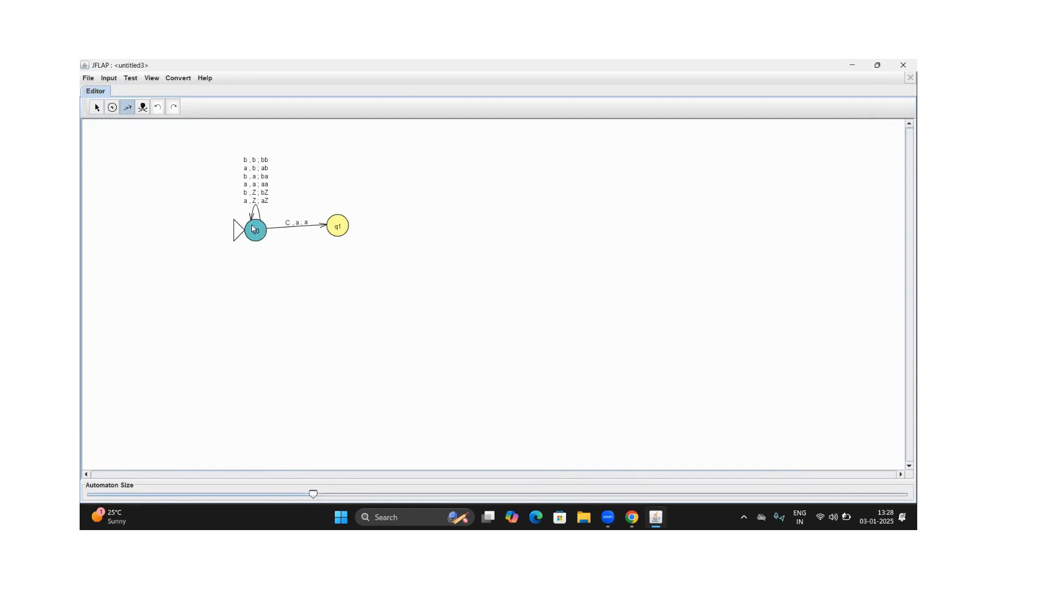
Add a transition from q0 to q1 that reads C, pops b and pushes b
{"action": "left_click_drag", "start_coordinate": [251, 229], "coordinate": [342, 233]}
{"action": "type", "text": "C"}
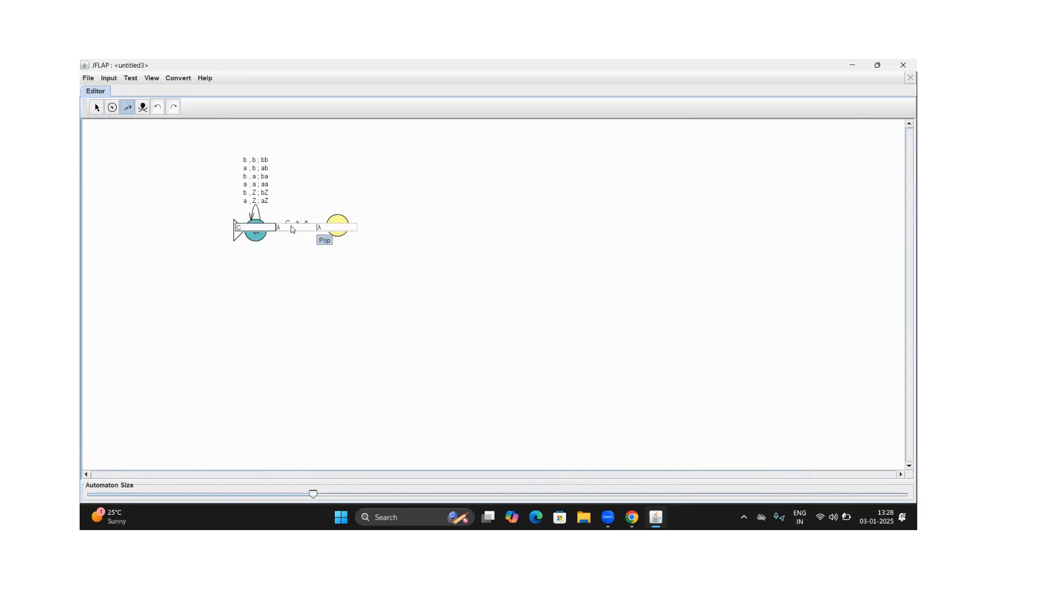
{"action": "left_click", "coordinate": [293, 228]}
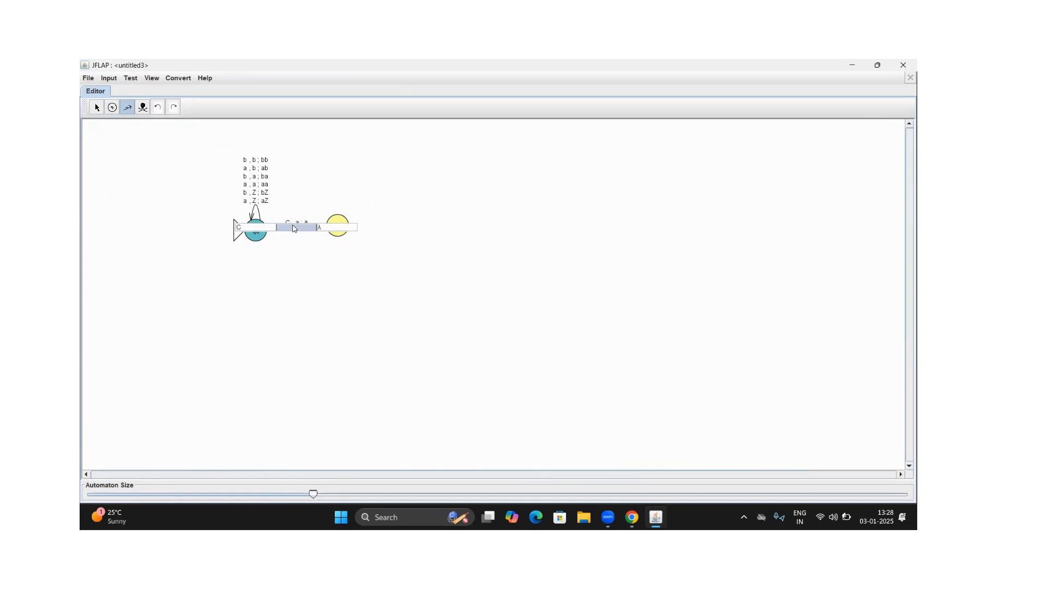
{"action": "left_click", "coordinate": [328, 229]}
{"action": "type", "text": "b"}
{"action": "key", "text": "Return"}
Add a transition from q0 to q1 that reads C, pops Z and pushes Z
{"action": "left_click_drag", "start_coordinate": [256, 236], "coordinate": [342, 226]}
{"action": "type", "text": "C"}
{"action": "key", "text": "Tab"}
{"action": "type", "text": "Z"}
{"action": "key", "text": "Tab"}
{"action": "type", "text": "Z"}
{"action": "key", "text": "Return"}
Nudge q1 slightly to level its arrow, and add a self-loop on it that reads a, pops a and pushes λ
{"action": "left_click", "coordinate": [97, 107]}
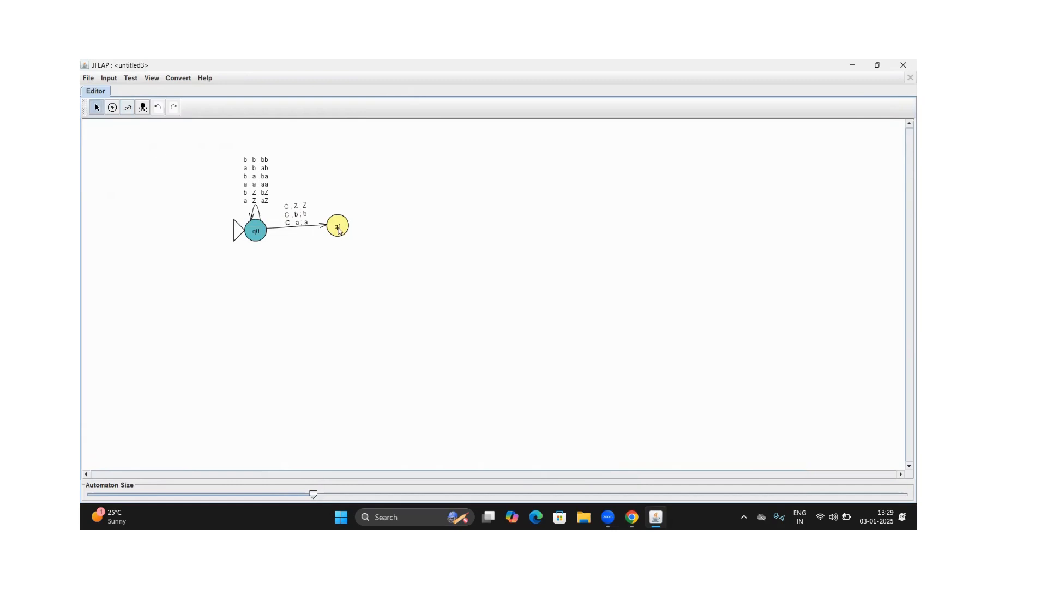
{"action": "left_click_drag", "start_coordinate": [338, 229], "coordinate": [341, 229]}
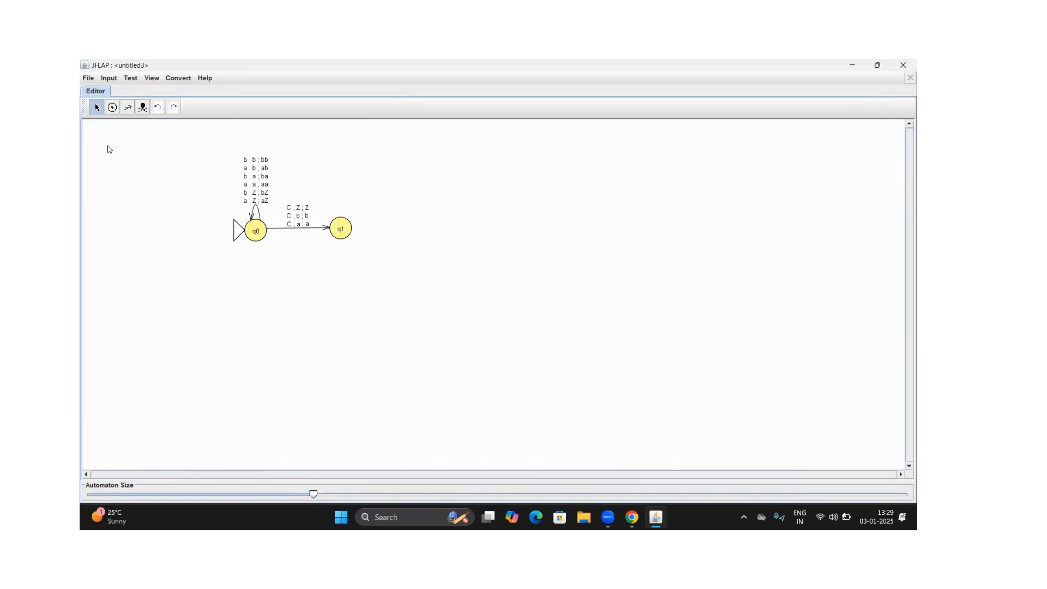
{"action": "left_click", "coordinate": [127, 107]}
{"action": "left_click_drag", "start_coordinate": [256, 231], "coordinate": [340, 228]}
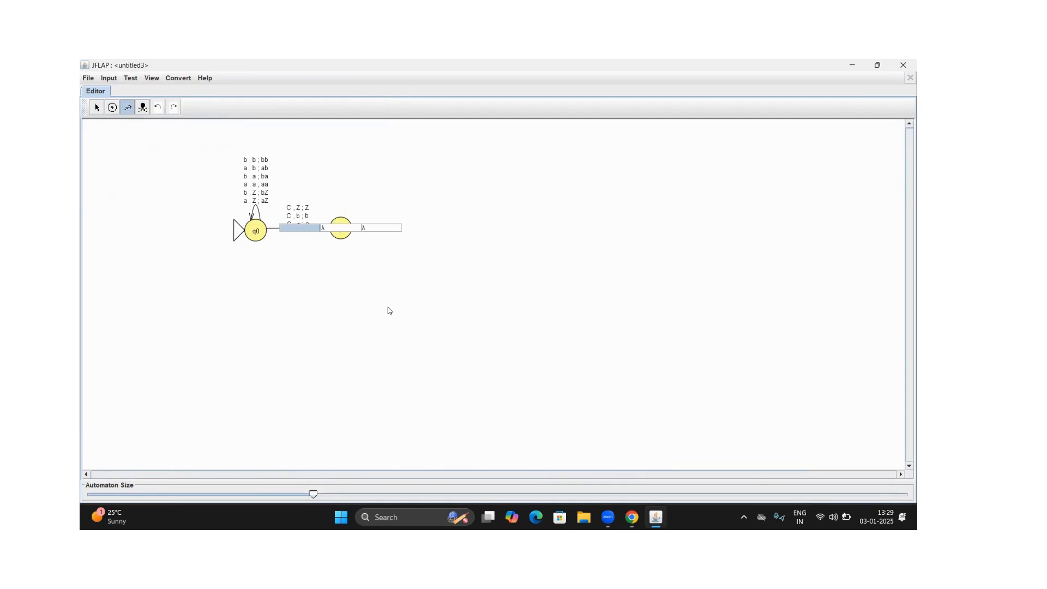
{"action": "type", "text": "a"}
{"action": "key", "text": "Tab"}
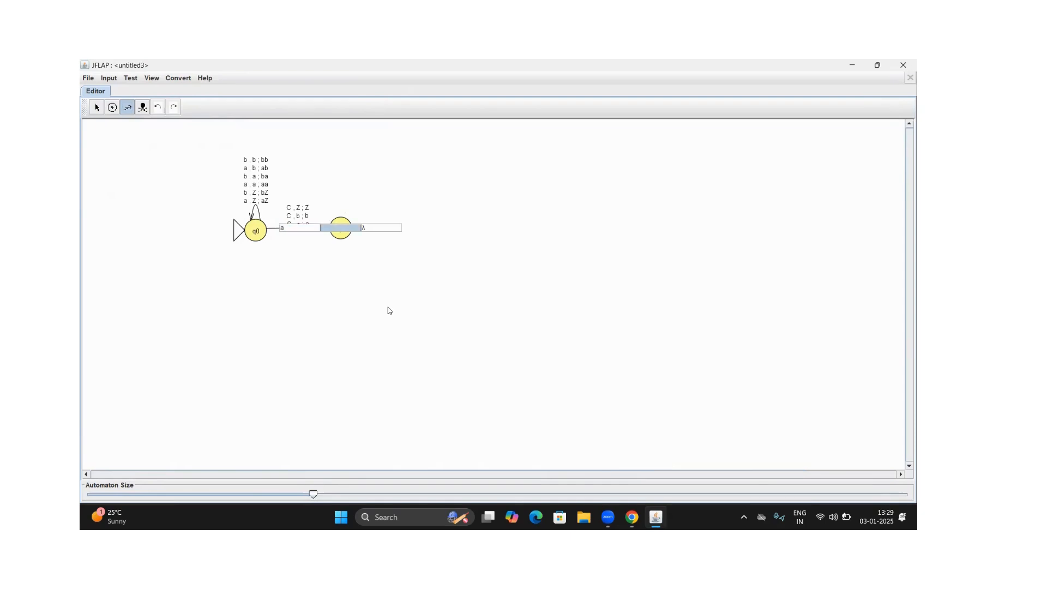
{"action": "type", "text": "a"}
{"action": "key", "text": "Return"}
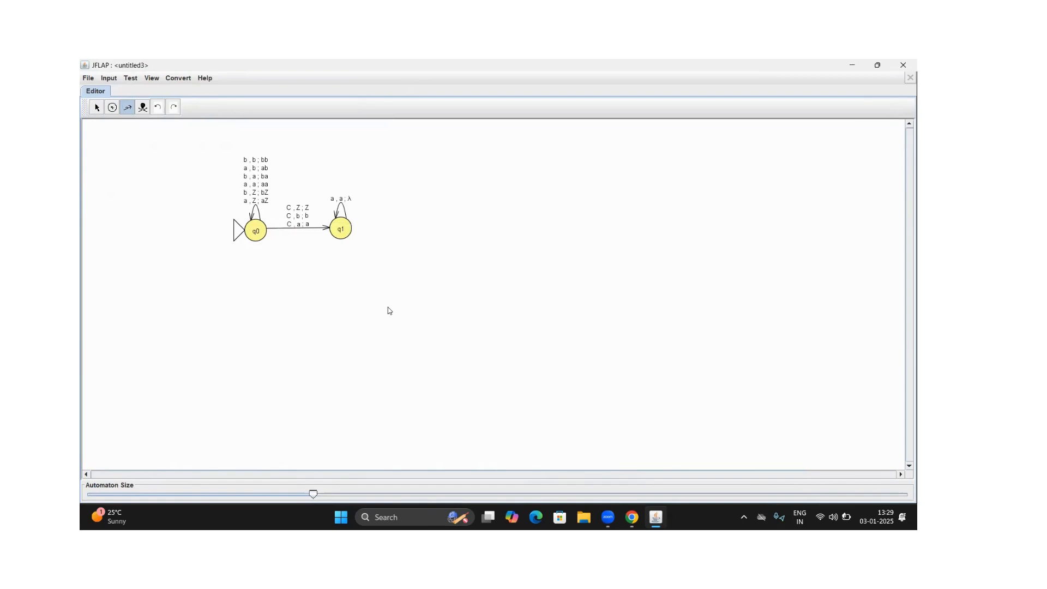
Add a self-loop on q1 that reads b, pops b and pushes λ
{"action": "left_click_drag", "start_coordinate": [335, 235], "coordinate": [343, 231]}
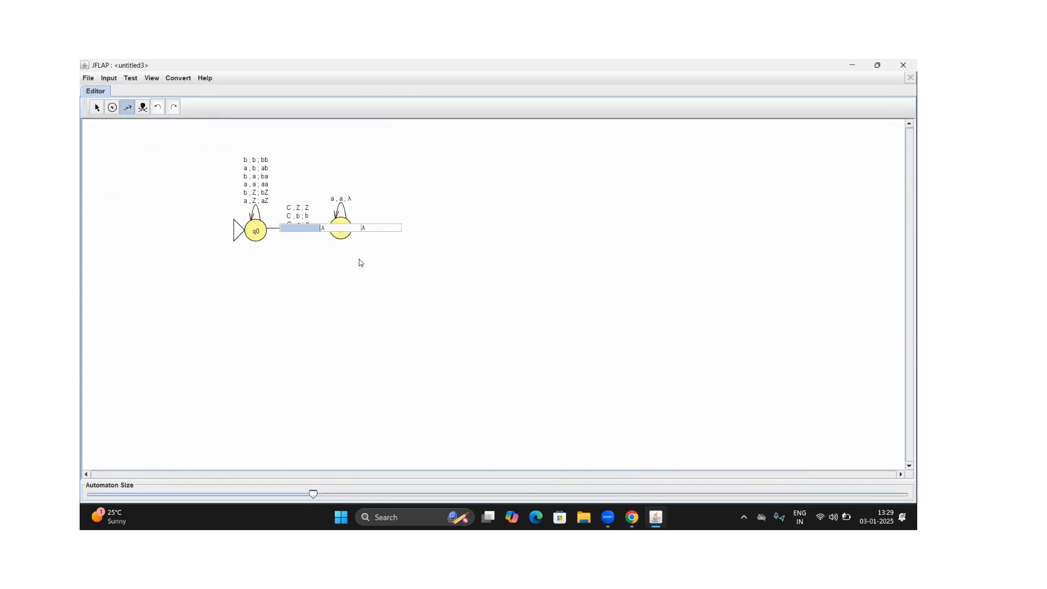
{"action": "type", "text": "b"}
{"action": "key", "text": "Tab"}
{"action": "type", "text": "b"}
{"action": "key", "text": "Return"}
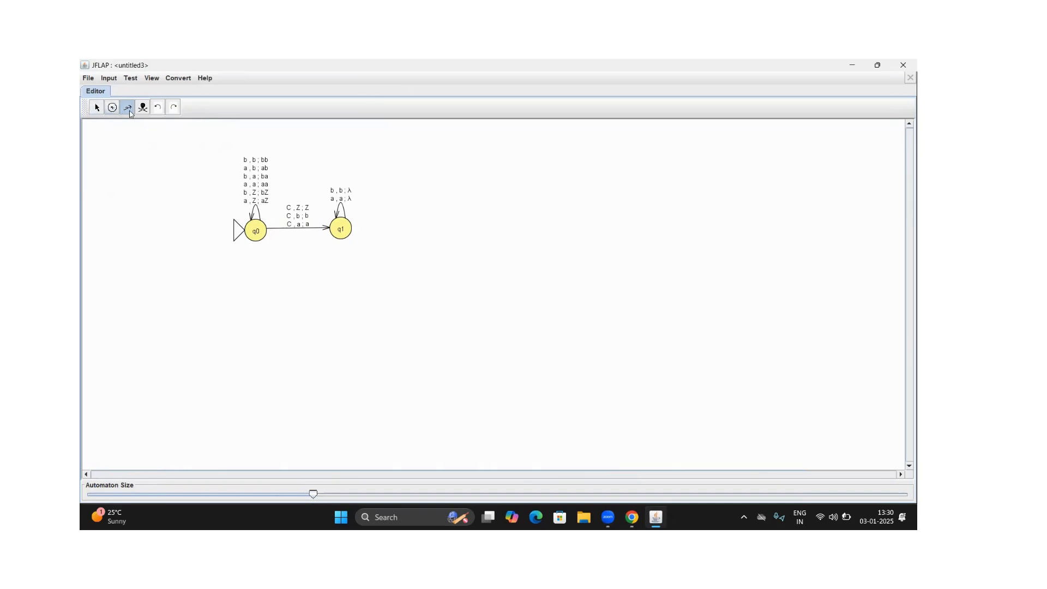
Place a third state to the right of q1 and make it the final state
{"action": "left_click", "coordinate": [112, 107]}
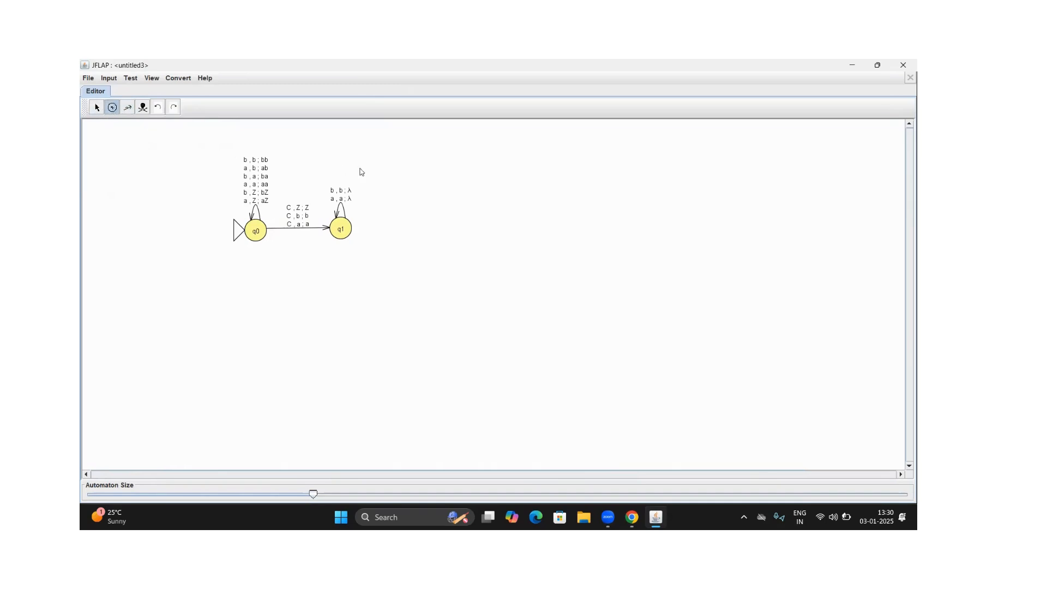
{"action": "left_click", "coordinate": [423, 224]}
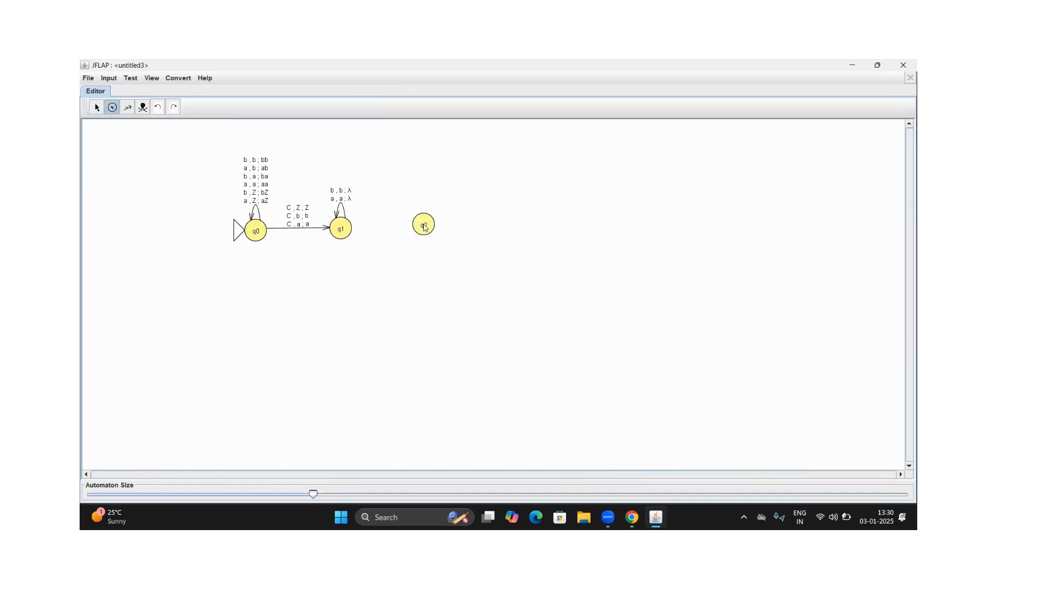
{"action": "left_click", "coordinate": [97, 107]}
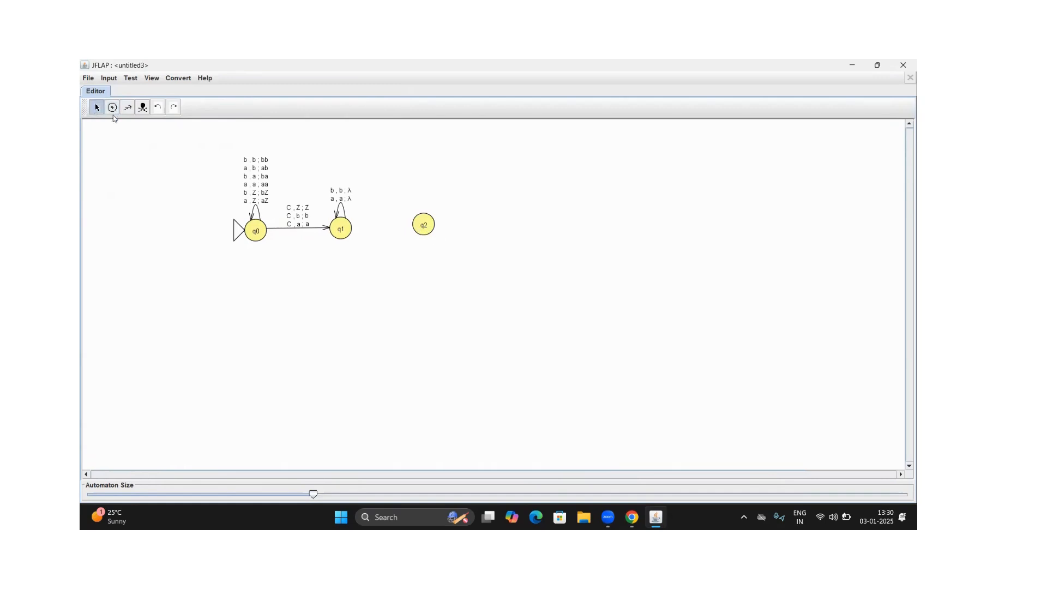
{"action": "right_click", "coordinate": [422, 225]}
{"action": "left_click", "coordinate": [430, 229]}
Add a transition from q1 to q2 that reads λ, pops Z and pushes Z, and nudge q2 slightly to level the arrow
{"action": "left_click", "coordinate": [128, 108]}
{"action": "left_click_drag", "start_coordinate": [341, 231], "coordinate": [423, 224]}
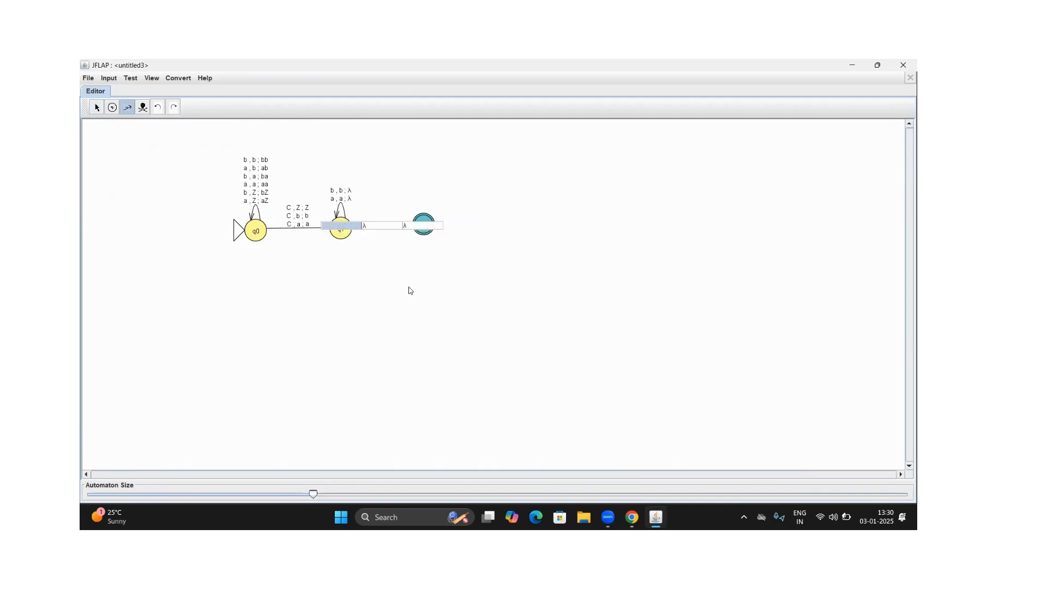
{"action": "key", "text": "Tab"}
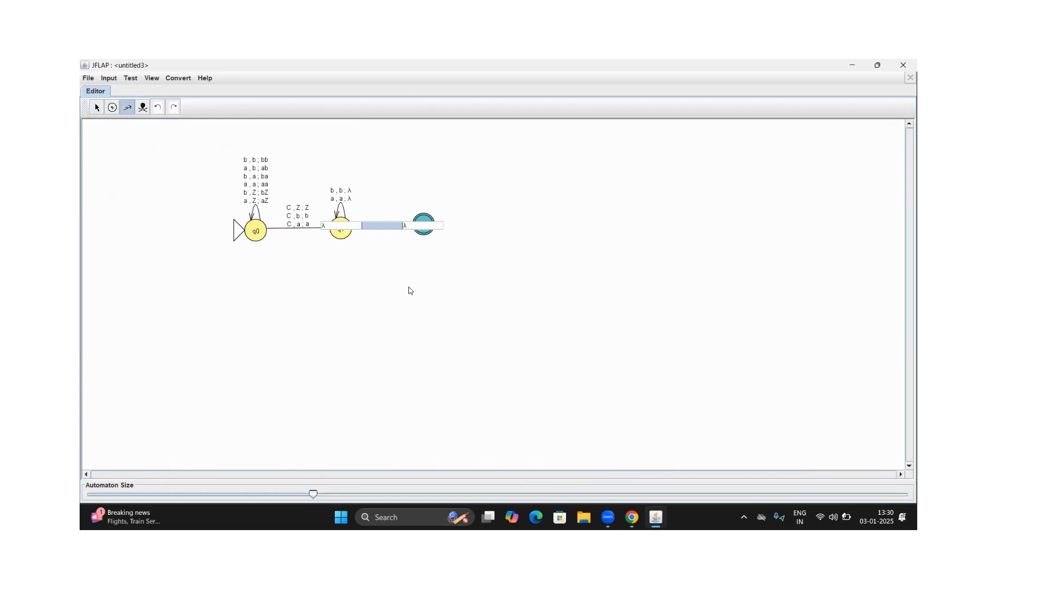
{"action": "type", "text": "Z"}
{"action": "key", "text": "Tab"}
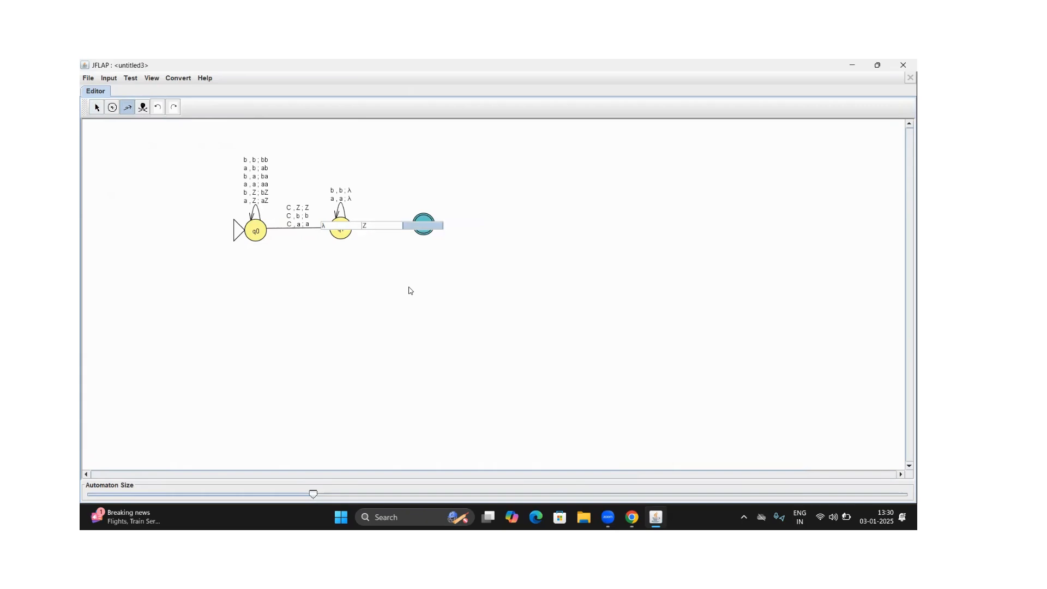
{"action": "type", "text": "Z"}
{"action": "key", "text": "Return"}
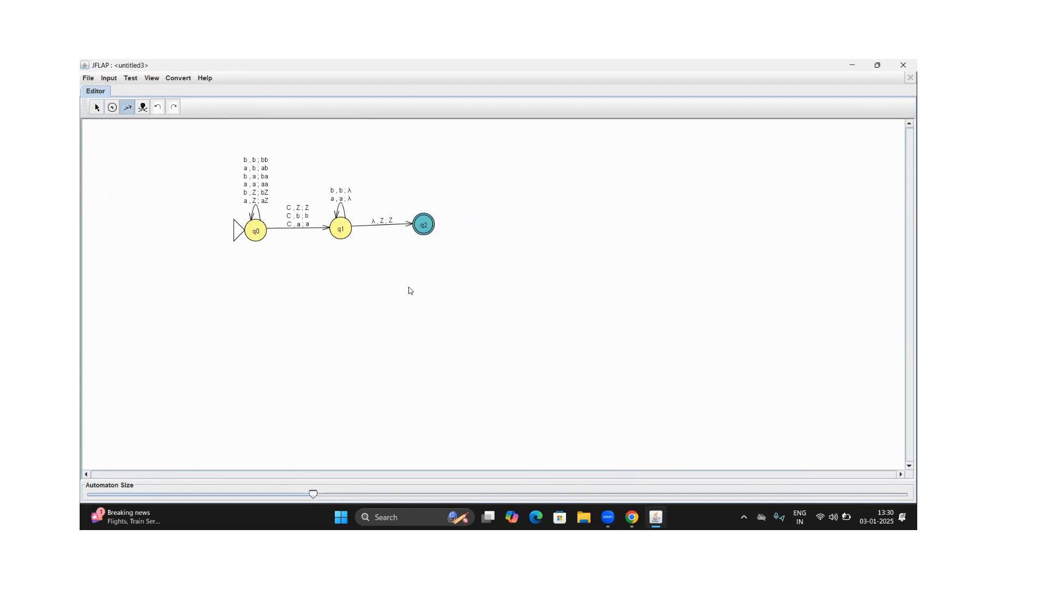
{"action": "left_click", "coordinate": [97, 108]}
{"action": "left_click_drag", "start_coordinate": [420, 228], "coordinate": [420, 228]}
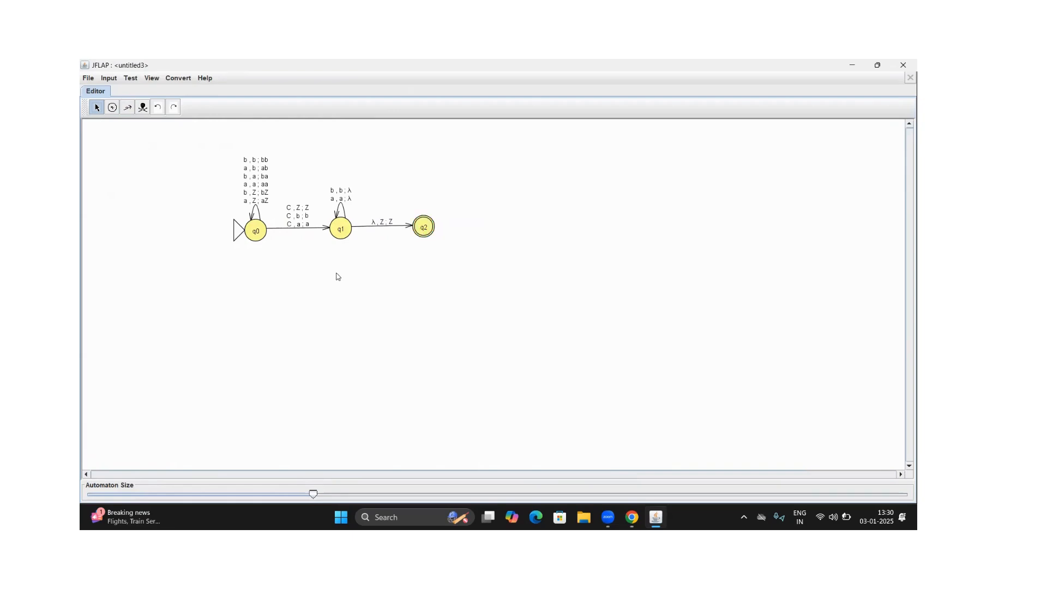
Start a step-by-state simulation of the input abaCaba with acceptance by Final State
{"action": "left_click", "coordinate": [109, 79]}
{"action": "left_click", "coordinate": [124, 102]}
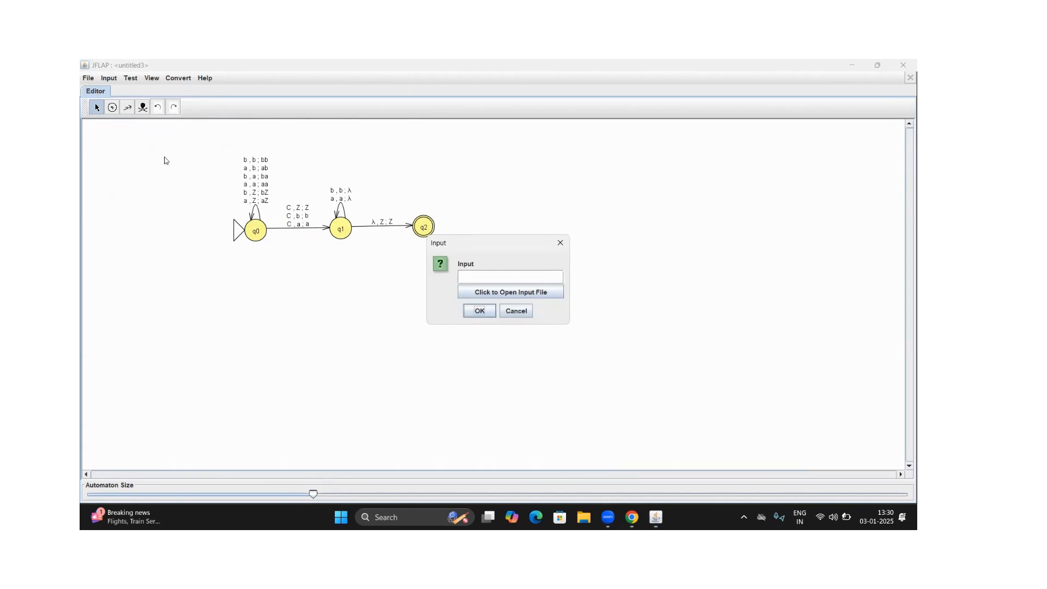
{"action": "left_click", "coordinate": [508, 275]}
{"action": "type", "text": "abaCaba"}
{"action": "left_click", "coordinate": [483, 311]}
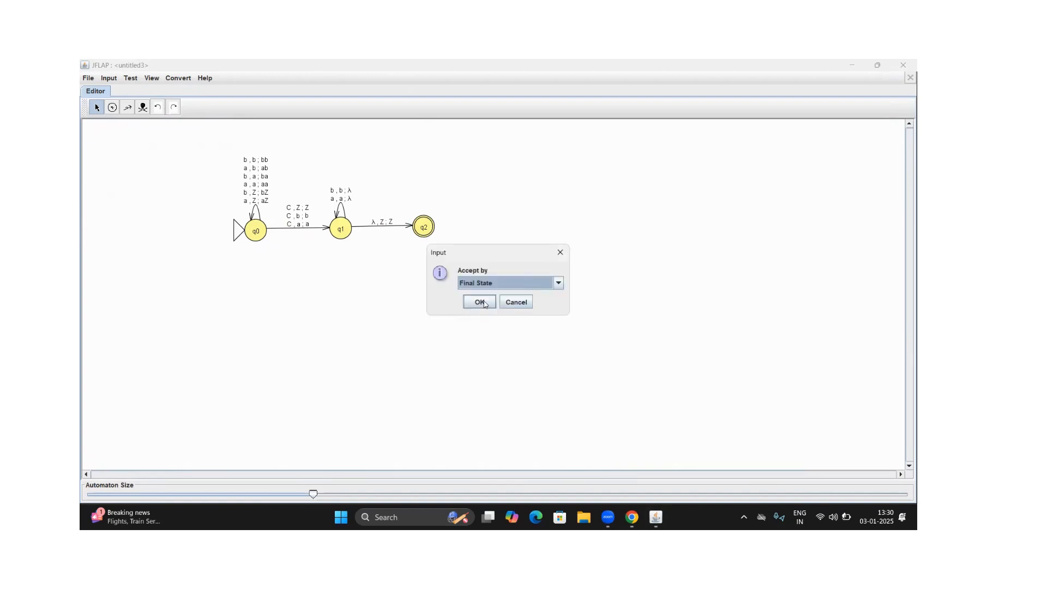
{"action": "left_click", "coordinate": [558, 285]}
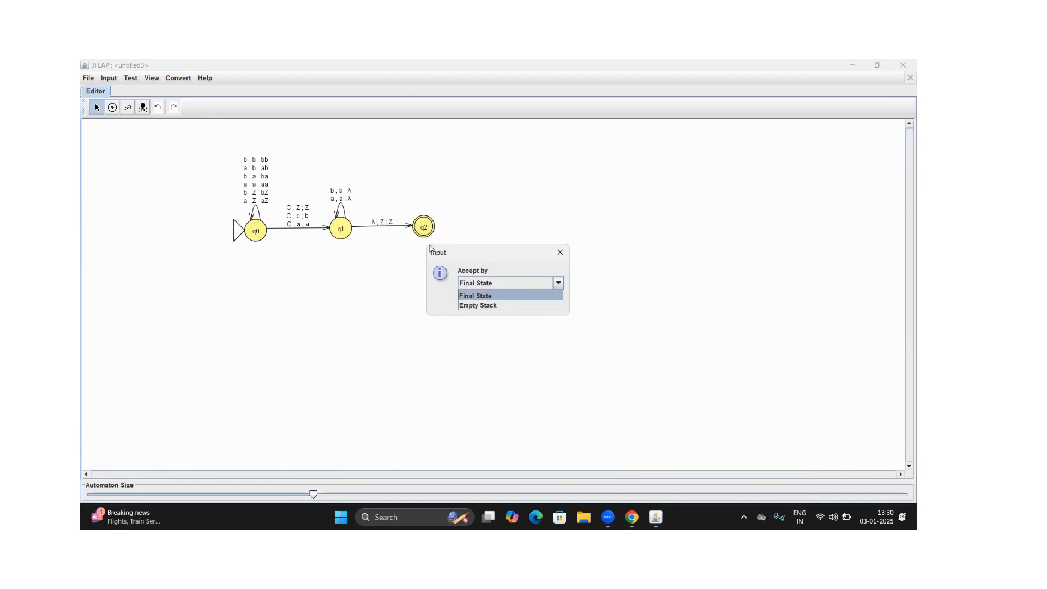
{"action": "left_click", "coordinate": [498, 296]}
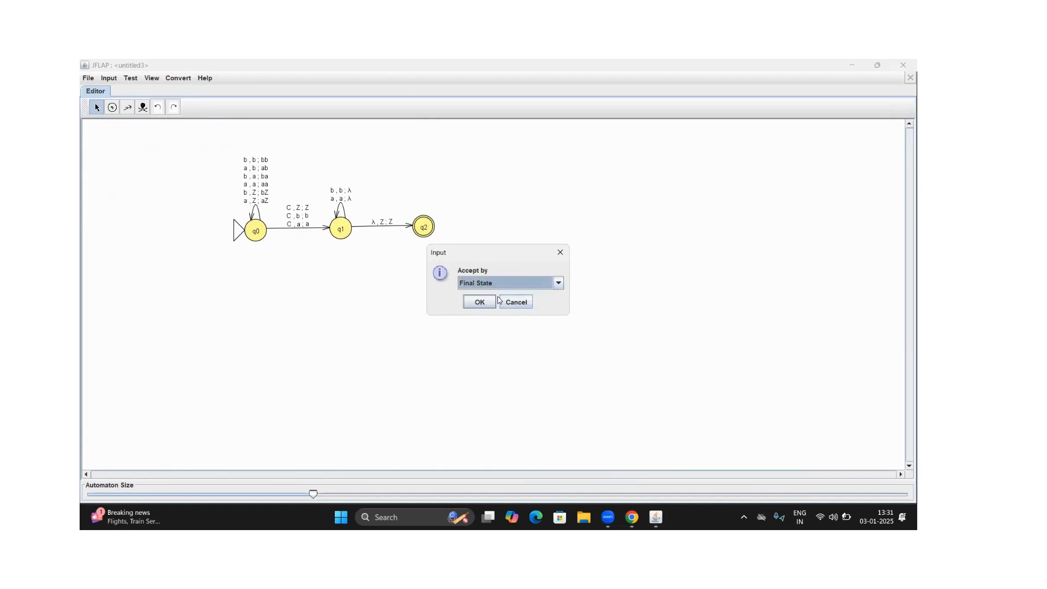
{"action": "left_click", "coordinate": [480, 302]}
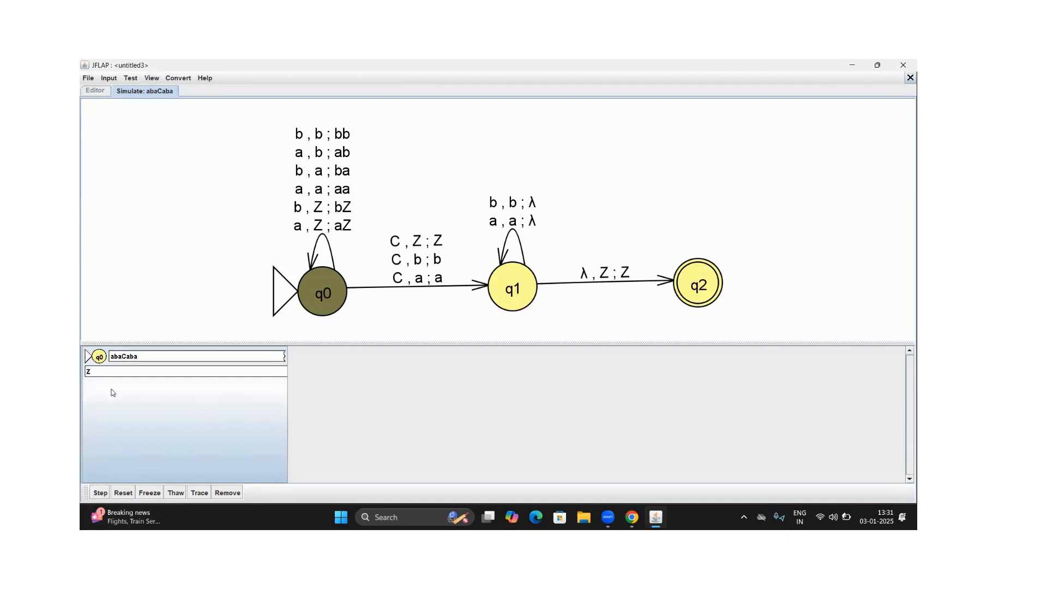
Step the abaCaba simulation through to its end, watching the state and stack, and close the simulation
{"action": "left_click", "coordinate": [100, 492]}
{"action": "left_click", "coordinate": [99, 492]}
{"action": "left_click", "coordinate": [99, 493]}
{"action": "left_click", "coordinate": [99, 493]}
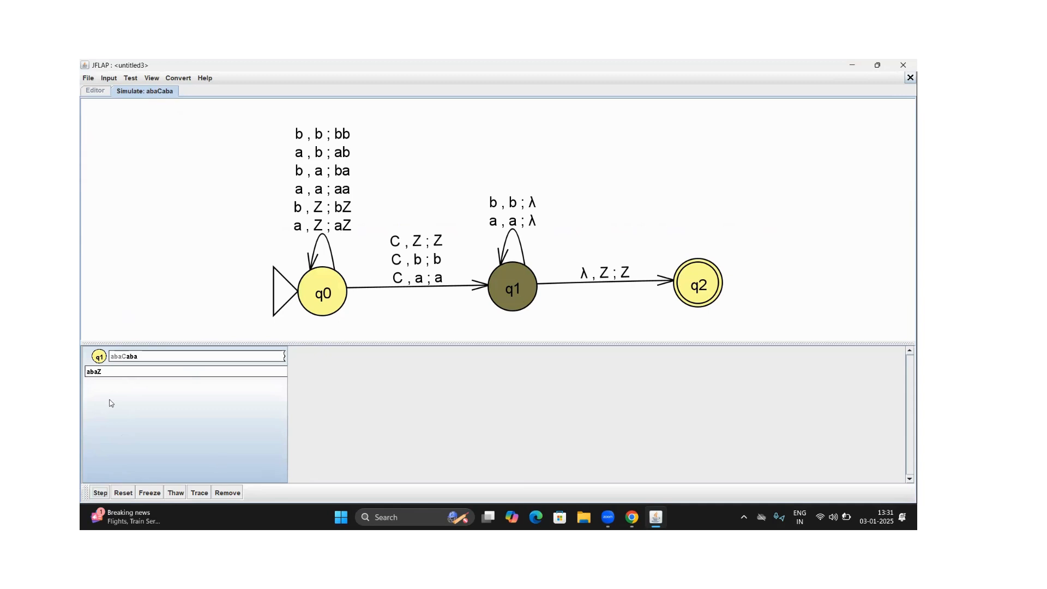
{"action": "left_click", "coordinate": [100, 492]}
{"action": "left_click", "coordinate": [100, 492]}
{"action": "left_click", "coordinate": [100, 492]}
{"action": "left_click", "coordinate": [102, 492]}
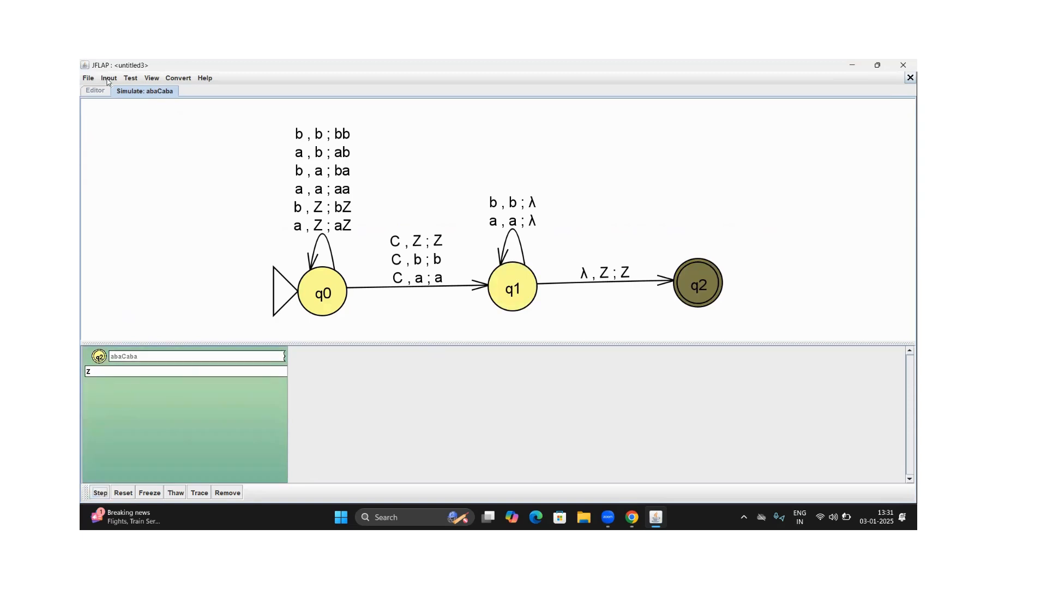
{"action": "left_click", "coordinate": [909, 78]}
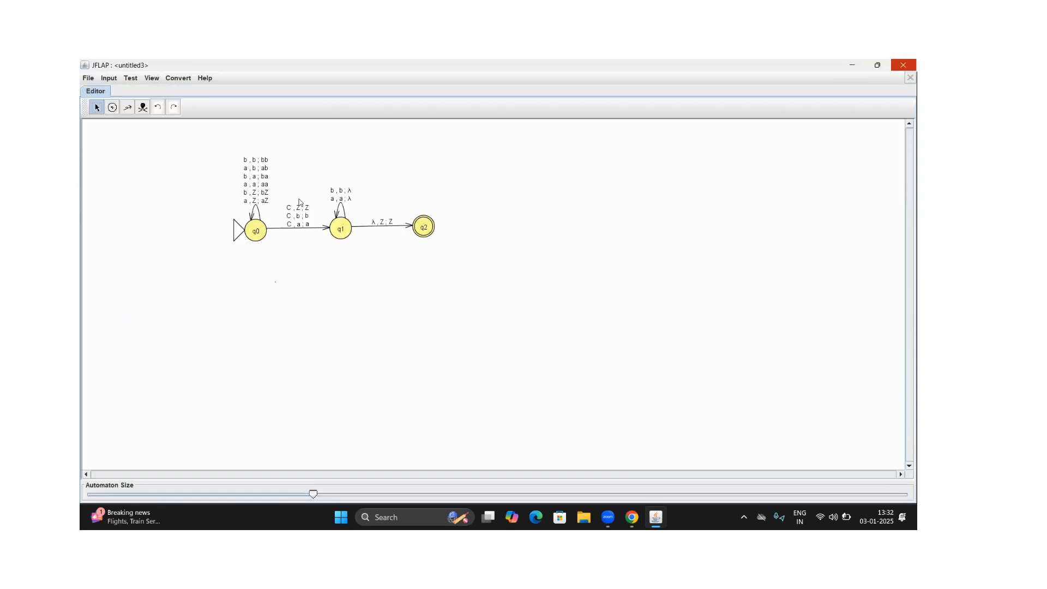
Start a step-by-state simulation of the input baCa with acceptance by Final State
{"action": "left_click", "coordinate": [111, 79]}
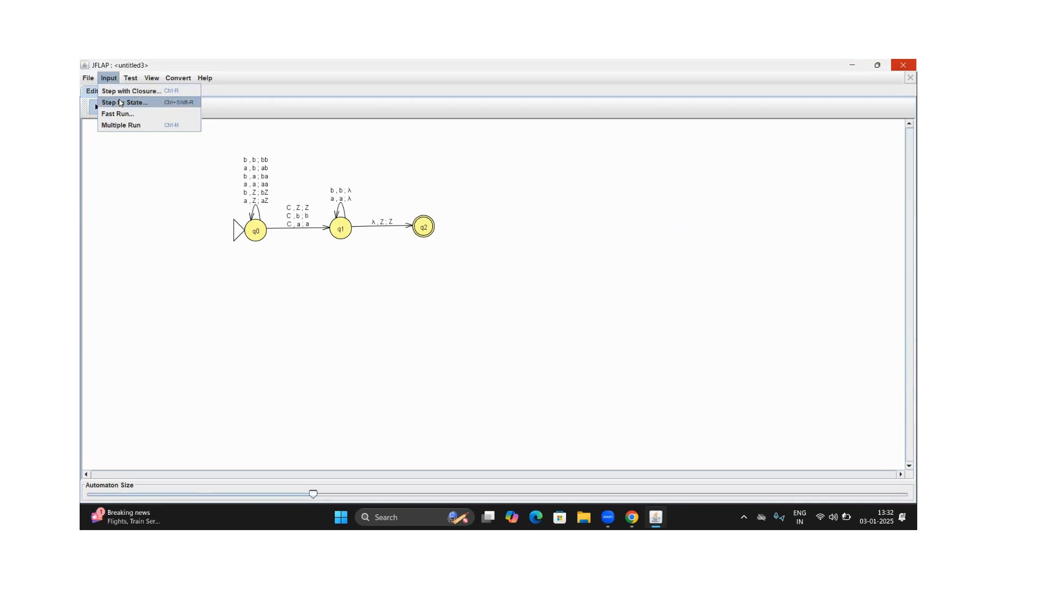
{"action": "left_click", "coordinate": [120, 103]}
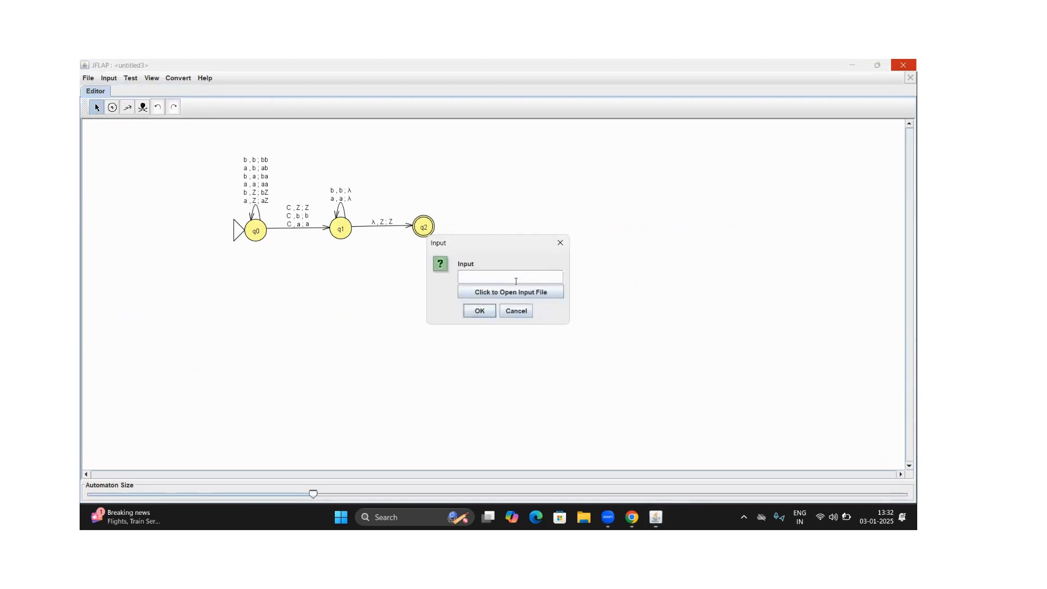
{"action": "type", "text": "baCa"}
{"action": "left_click", "coordinate": [476, 313]}
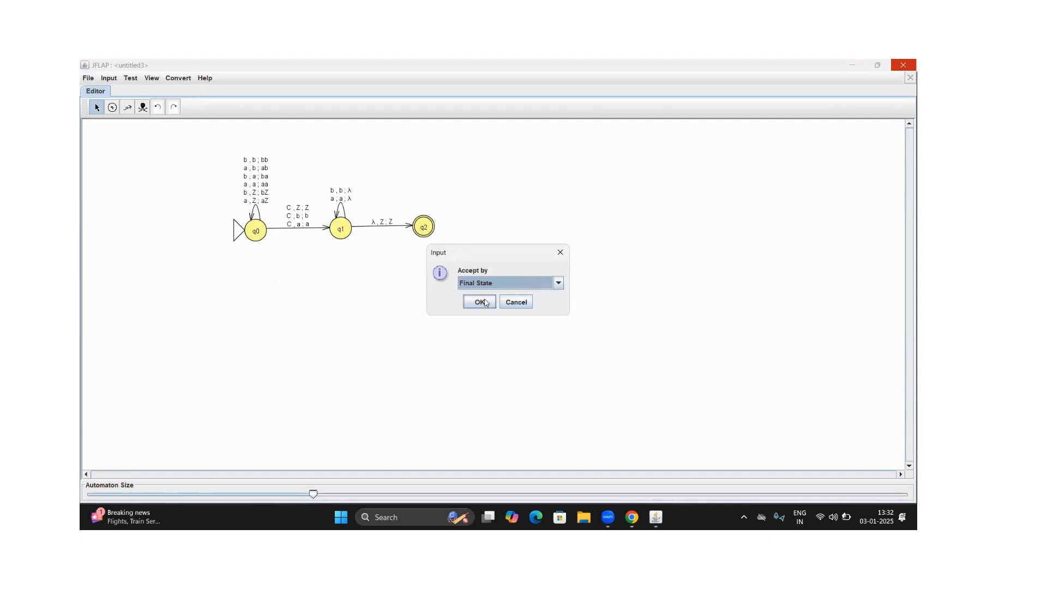
{"action": "left_click", "coordinate": [480, 302]}
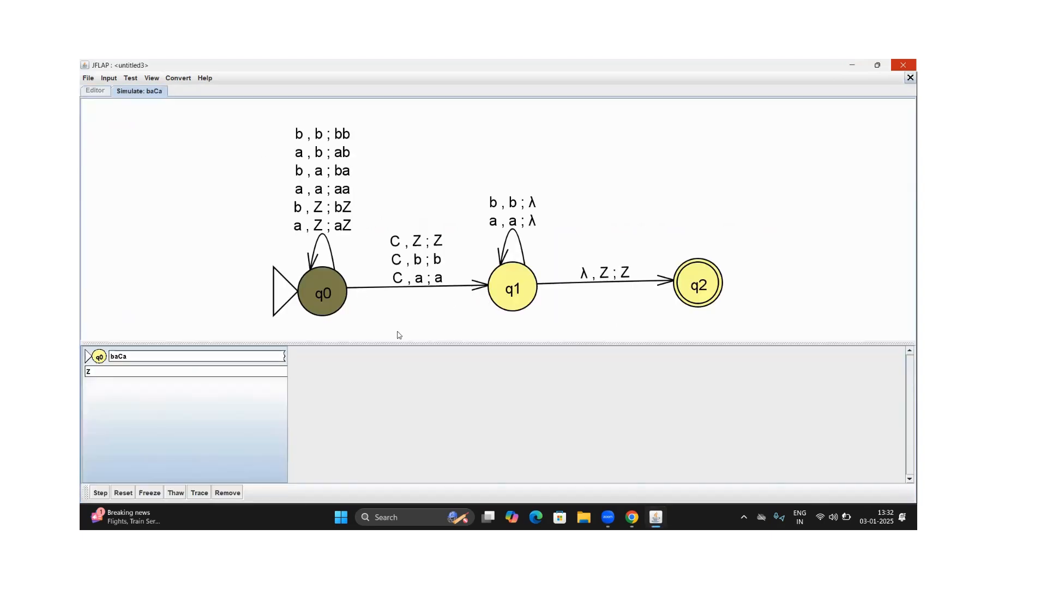
Step the baCa simulation through to its end, watching the state and stack, and close the simulation
{"action": "left_click", "coordinate": [98, 493]}
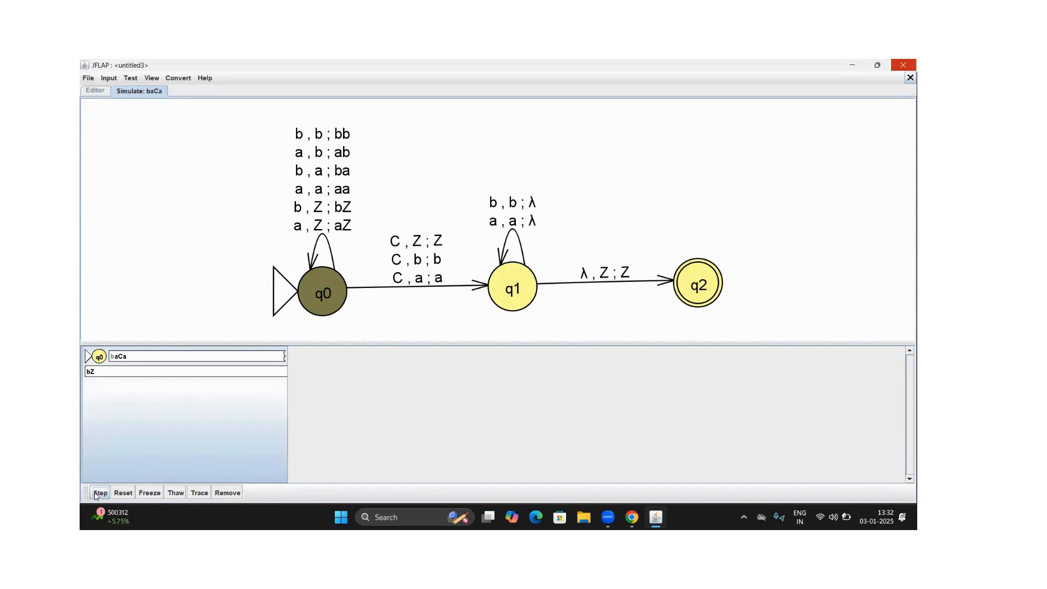
{"action": "left_click", "coordinate": [95, 494]}
{"action": "left_click", "coordinate": [100, 493]}
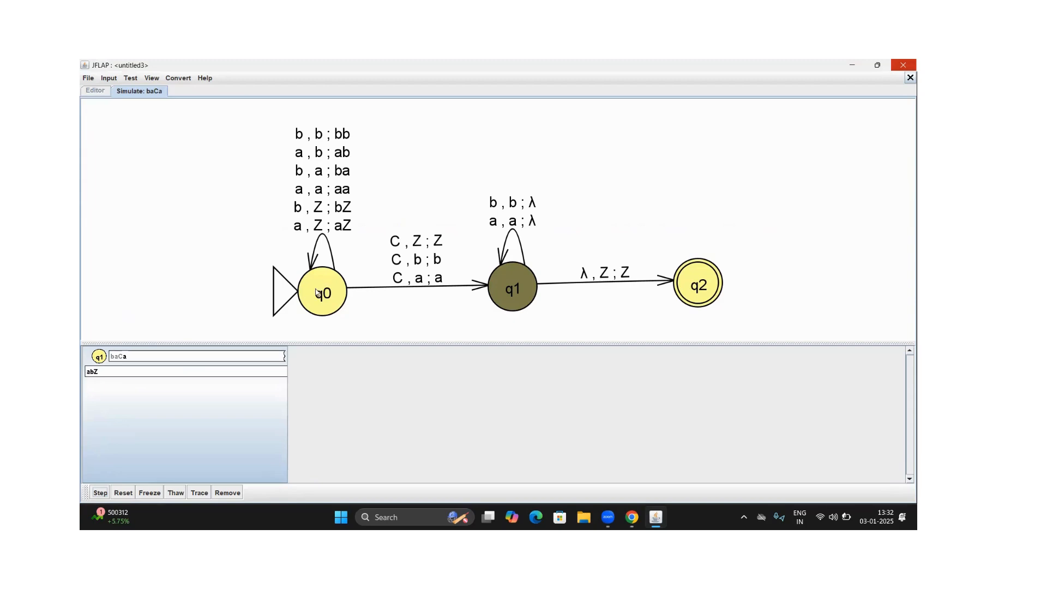
{"action": "left_click", "coordinate": [100, 492]}
{"action": "left_click", "coordinate": [93, 493]}
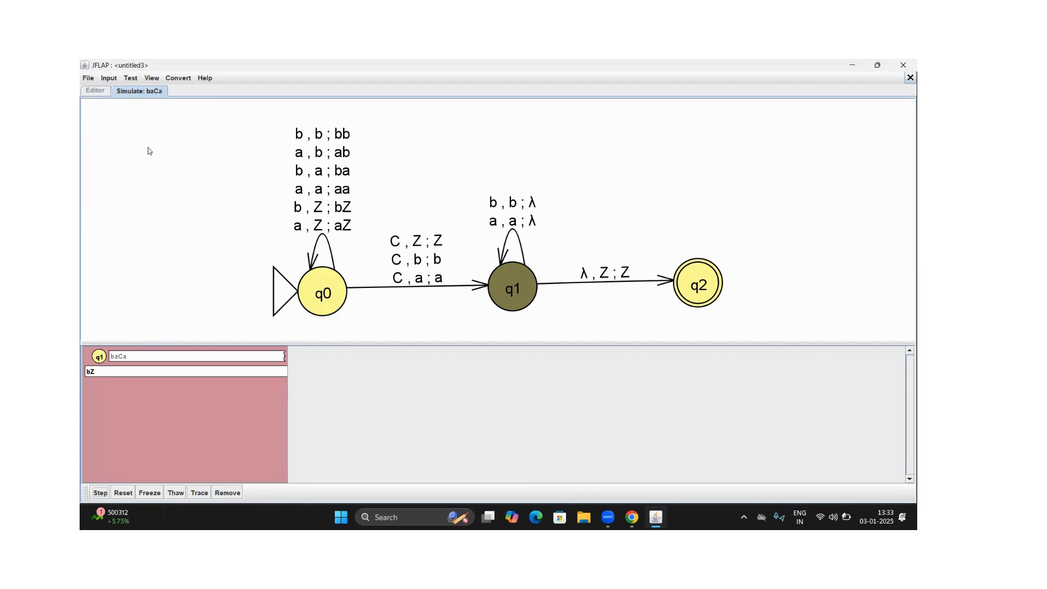
{"action": "left_click", "coordinate": [910, 78]}
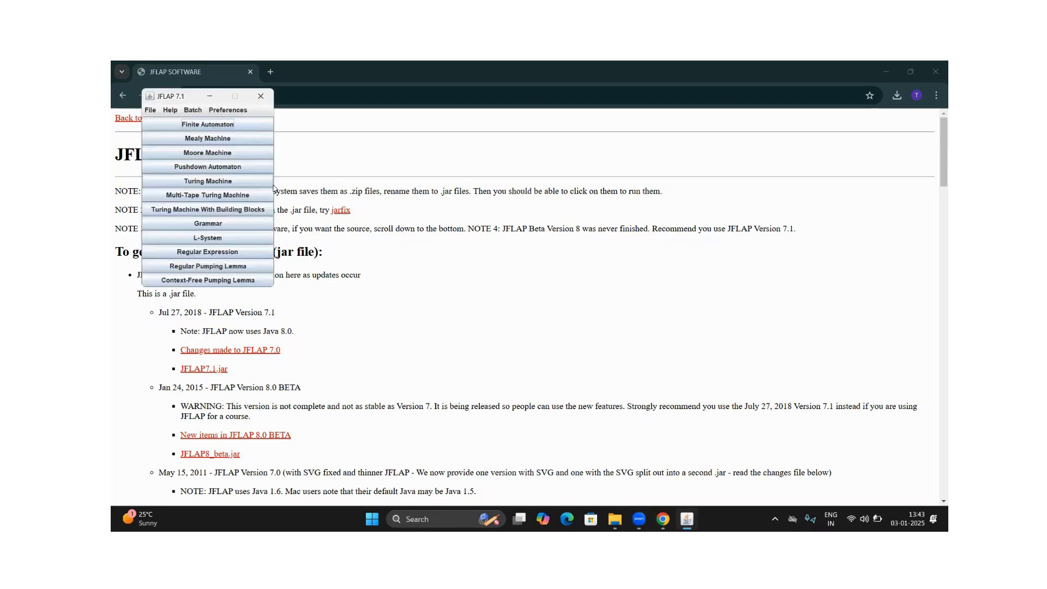
Create a new single-tape Turing machine and place its first state on the empty canvas
{"action": "left_click", "coordinate": [239, 182]}
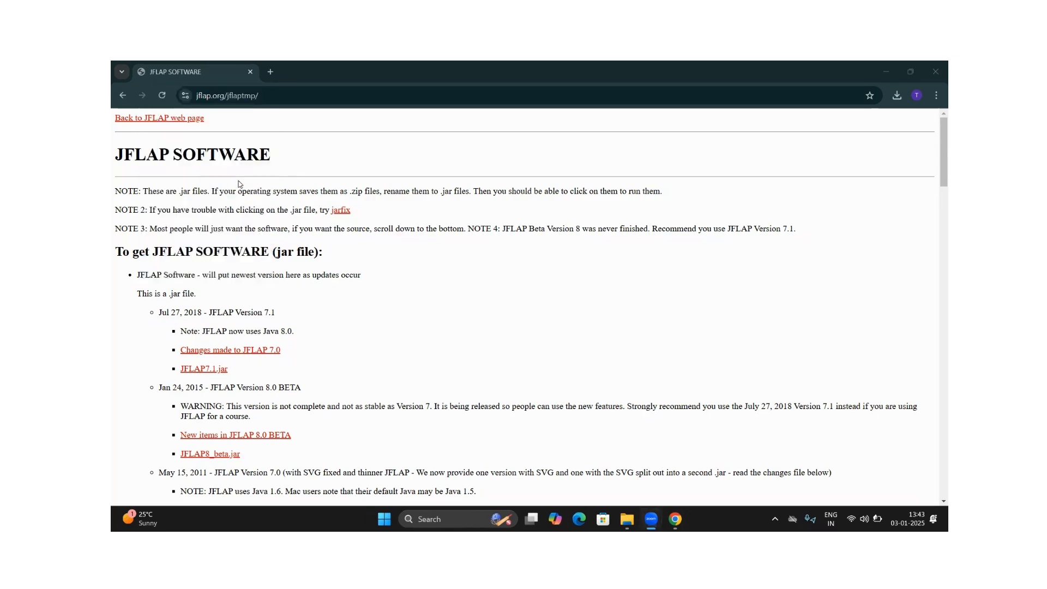
{"action": "left_click", "coordinate": [422, 96]}
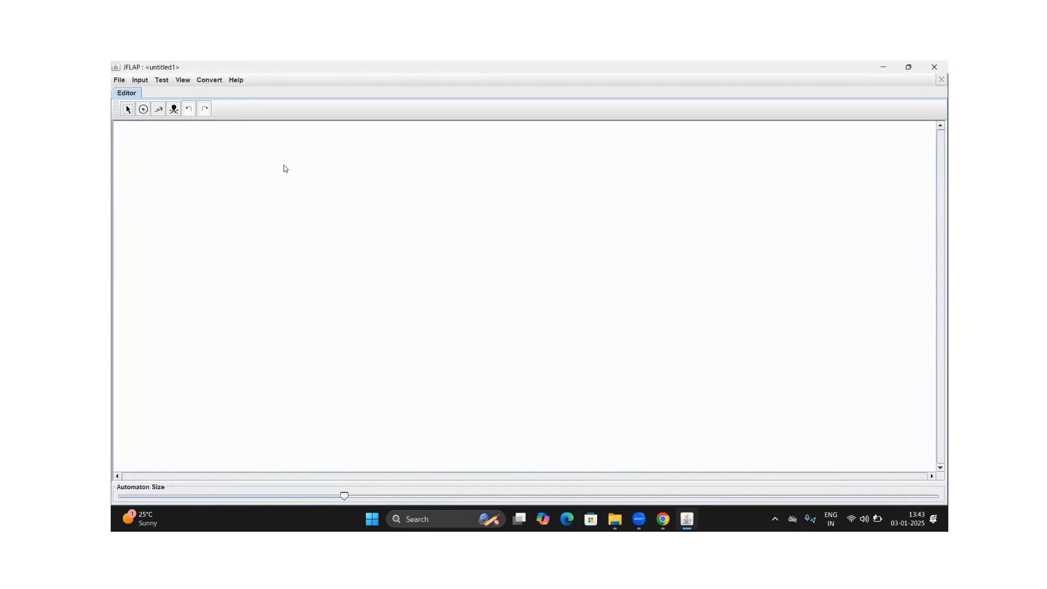
{"action": "left_click", "coordinate": [143, 110]}
{"action": "left_click", "coordinate": [144, 112]}
{"action": "left_click", "coordinate": [260, 275]}
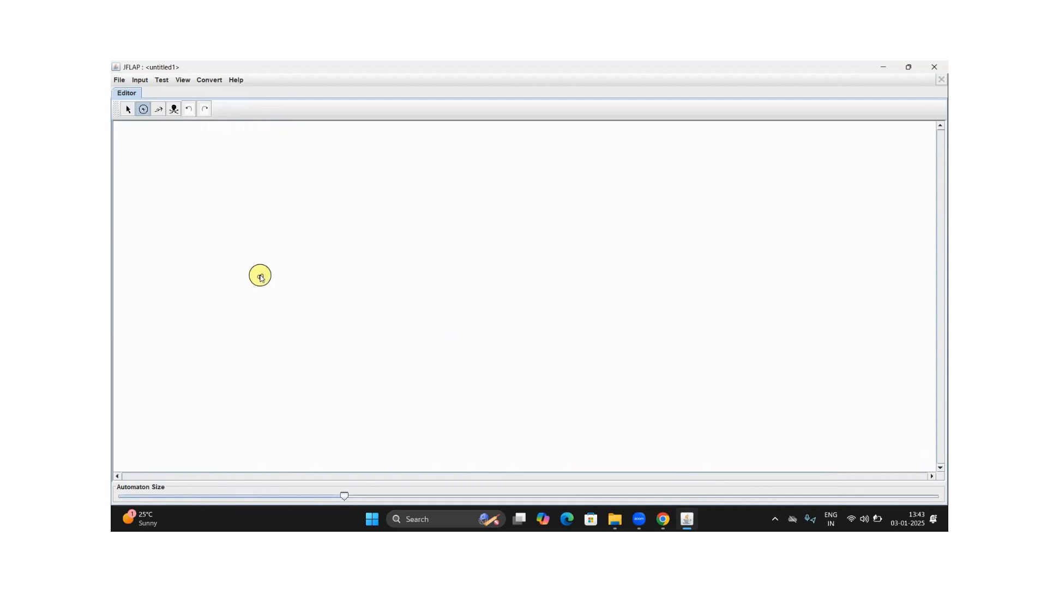
Make q0 the initial state of the Turing machine
{"action": "left_click", "coordinate": [127, 110]}
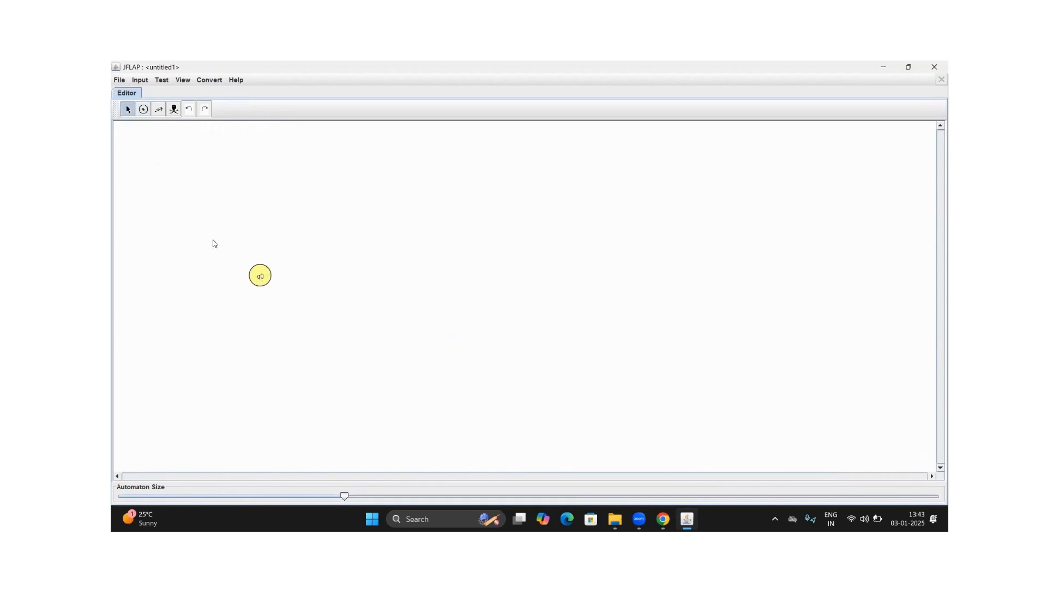
{"action": "right_click", "coordinate": [255, 276]}
{"action": "left_click", "coordinate": [268, 296]}
{"action": "left_click", "coordinate": [260, 279]}
Place a second state to the right of q0 and add a transition to it that reads 0, writes X and moves R
{"action": "left_click", "coordinate": [158, 108]}
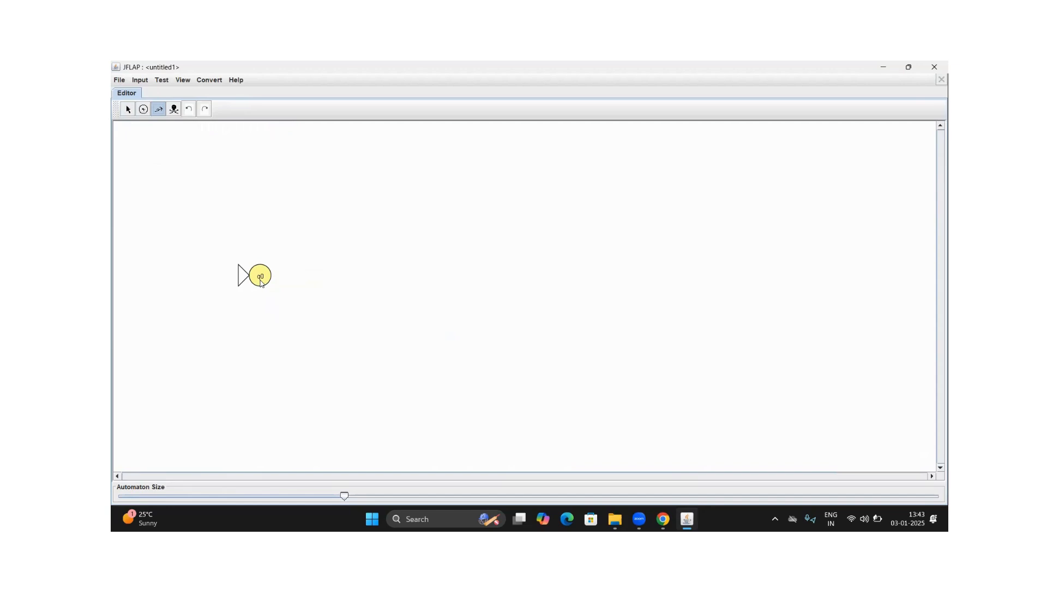
{"action": "left_click", "coordinate": [143, 109]}
{"action": "left_click", "coordinate": [159, 111]}
{"action": "left_click_drag", "start_coordinate": [256, 279], "coordinate": [333, 273]}
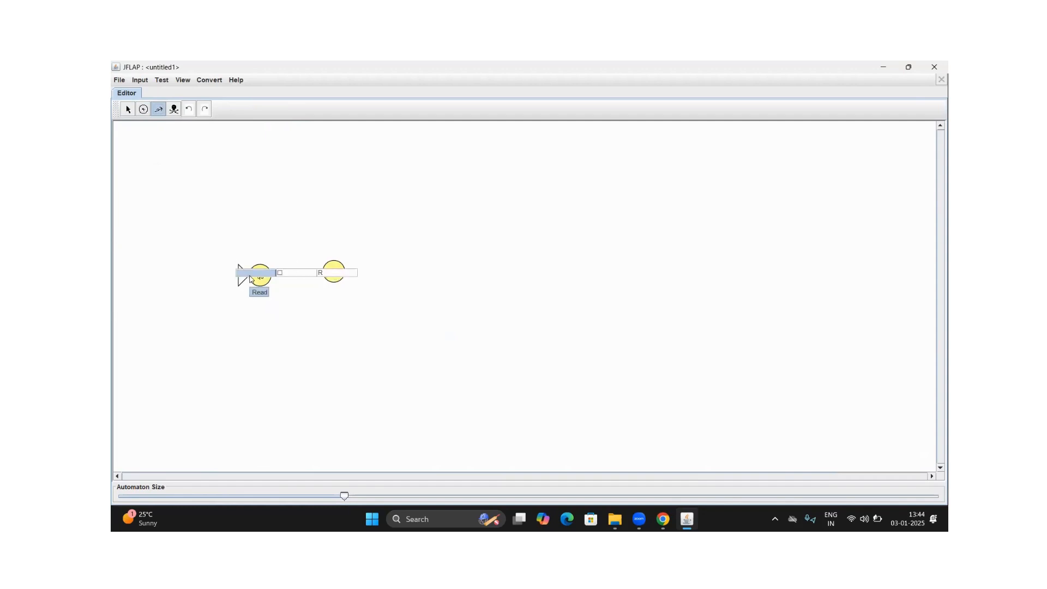
{"action": "type", "text": "0"}
{"action": "left_click", "coordinate": [296, 275]}
{"action": "type", "text": "X"}
{"action": "key", "text": "Return"}
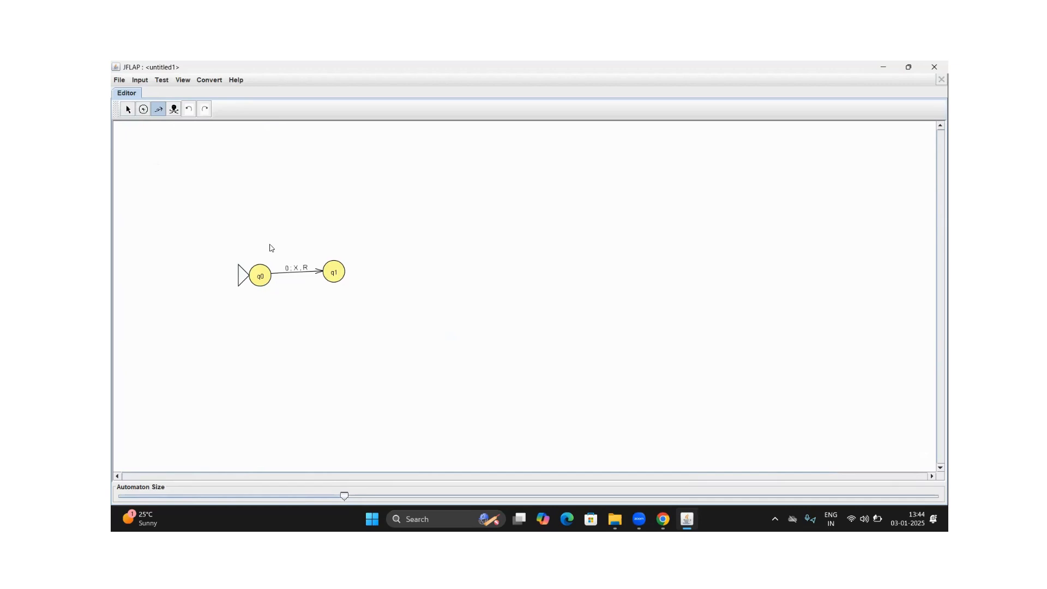
Add a loop on q1 that reads 0, writes 0 and moves R
{"action": "left_click", "coordinate": [336, 274]}
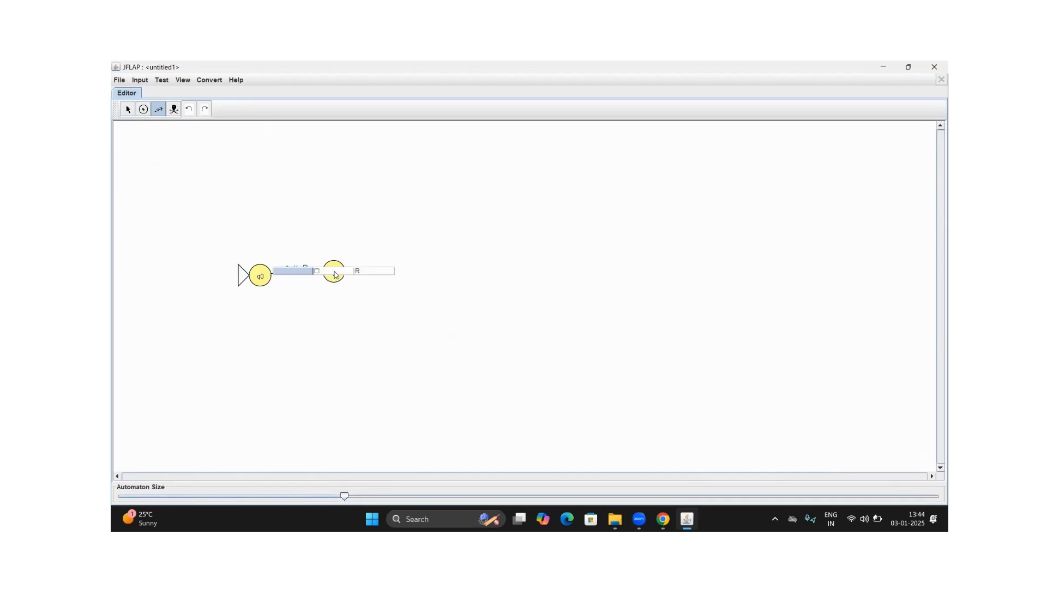
{"action": "type", "text": "0"}
{"action": "key", "text": "Tab"}
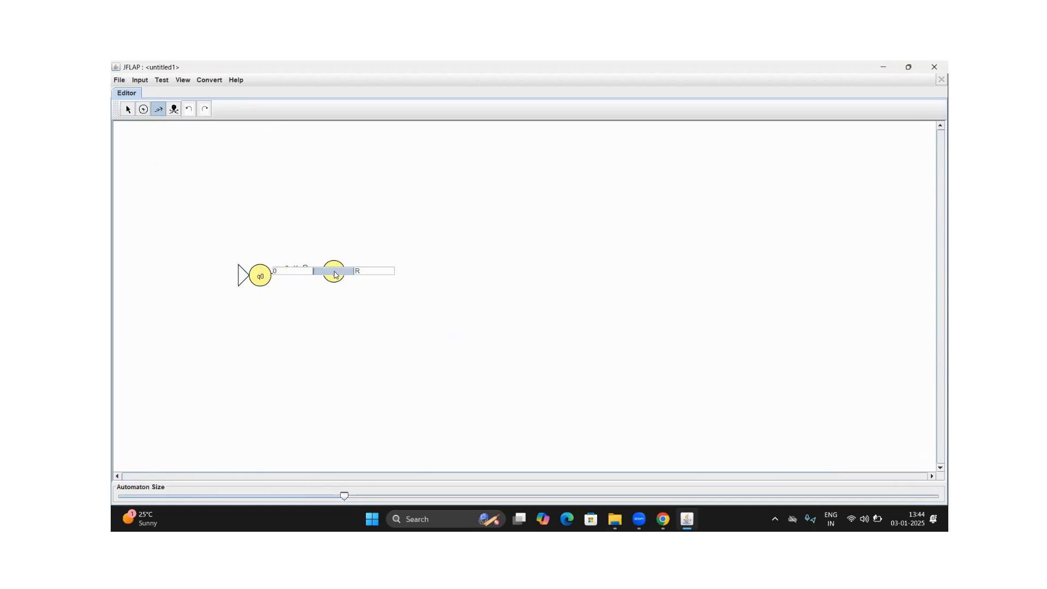
{"action": "type", "text": "0"}
{"action": "key", "text": "Return"}
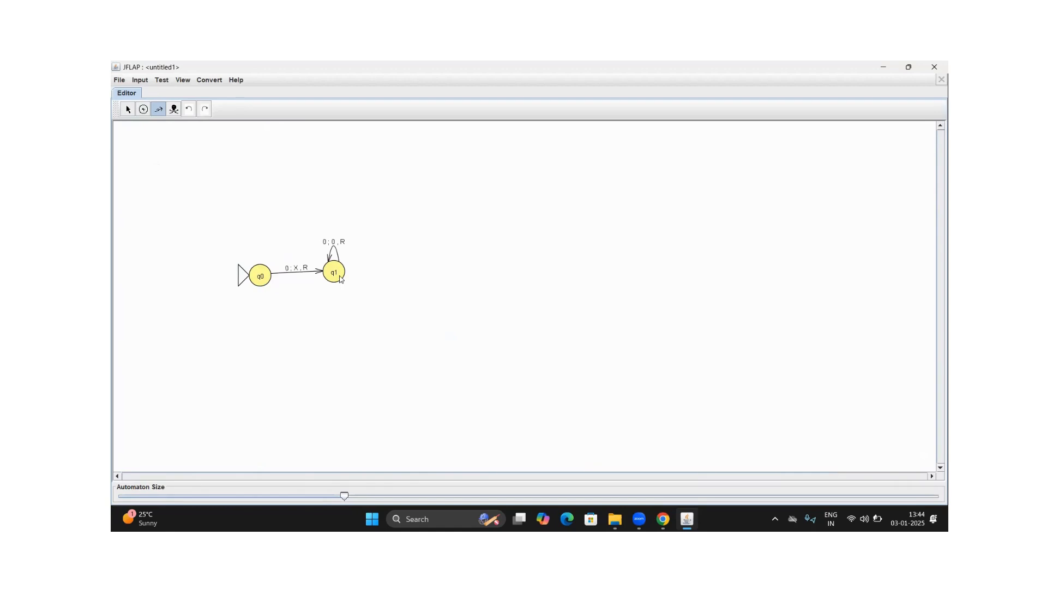
Place a third state to the right of q1 and add a transition to it that reads 1, writes Y and moves L
{"action": "left_click", "coordinate": [143, 109]}
{"action": "left_click", "coordinate": [413, 272]}
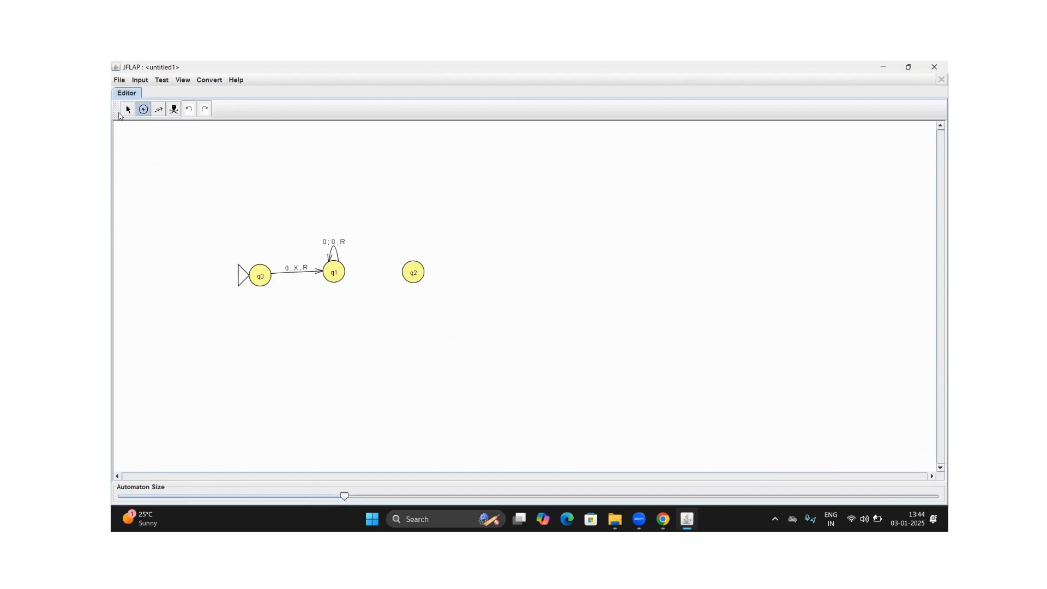
{"action": "left_click", "coordinate": [159, 109]}
{"action": "left_click_drag", "start_coordinate": [340, 275], "coordinate": [427, 271]}
{"action": "left_click_drag", "start_coordinate": [328, 266], "coordinate": [414, 275]}
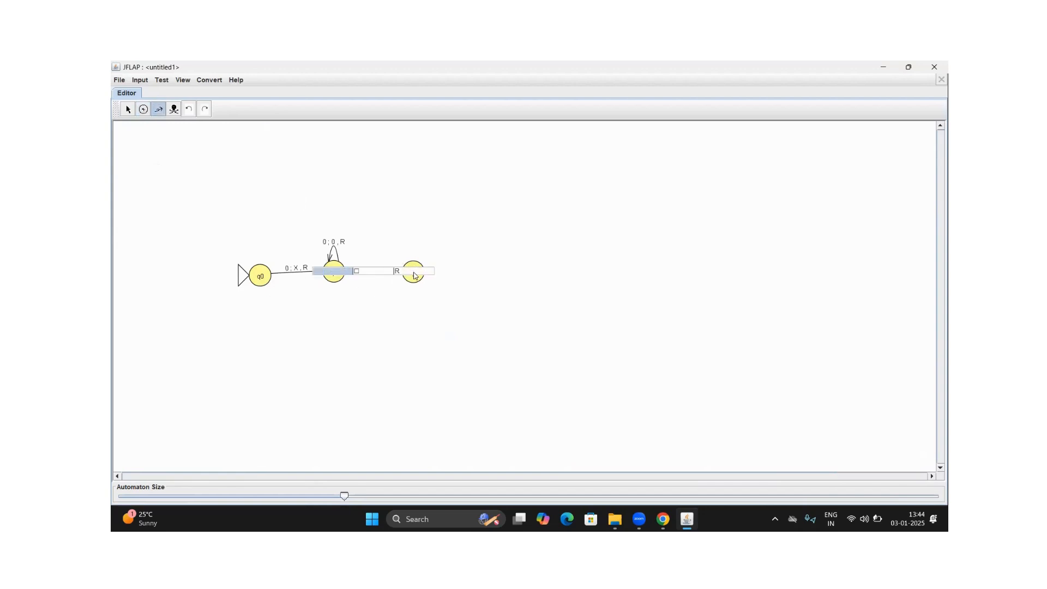
{"action": "type", "text": "1"}
{"action": "key", "text": "Tab"}
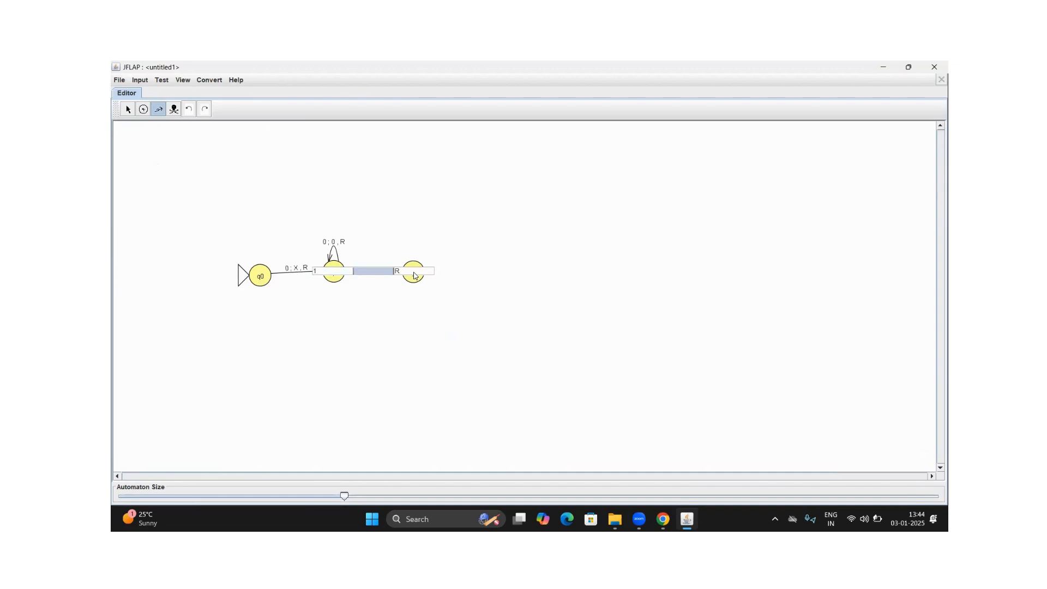
{"action": "type", "text": "Y"}
{"action": "key", "text": "Tab"}
{"action": "left_click", "coordinate": [414, 275]}
{"action": "type", "text": "L"}
{"action": "key", "text": "Return"}
Add a loop on q2 that reads 0, writes 0 and moves L
{"action": "left_click_drag", "start_coordinate": [334, 272], "coordinate": [411, 272]}
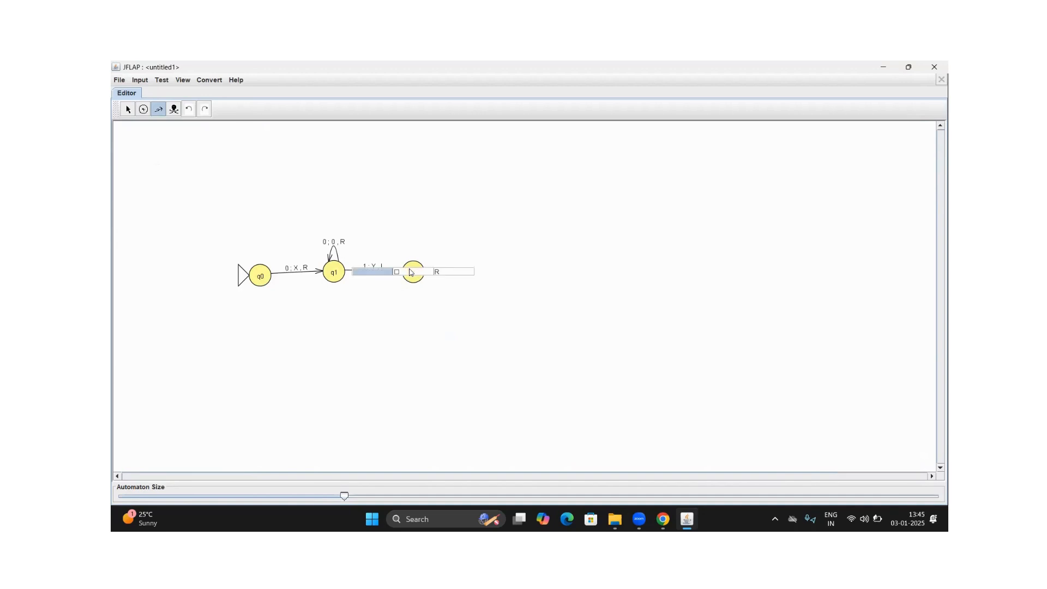
{"action": "type", "text": "0"}
{"action": "key", "text": "Tab"}
{"action": "type", "text": "0"}
{"action": "key", "text": "Tab"}
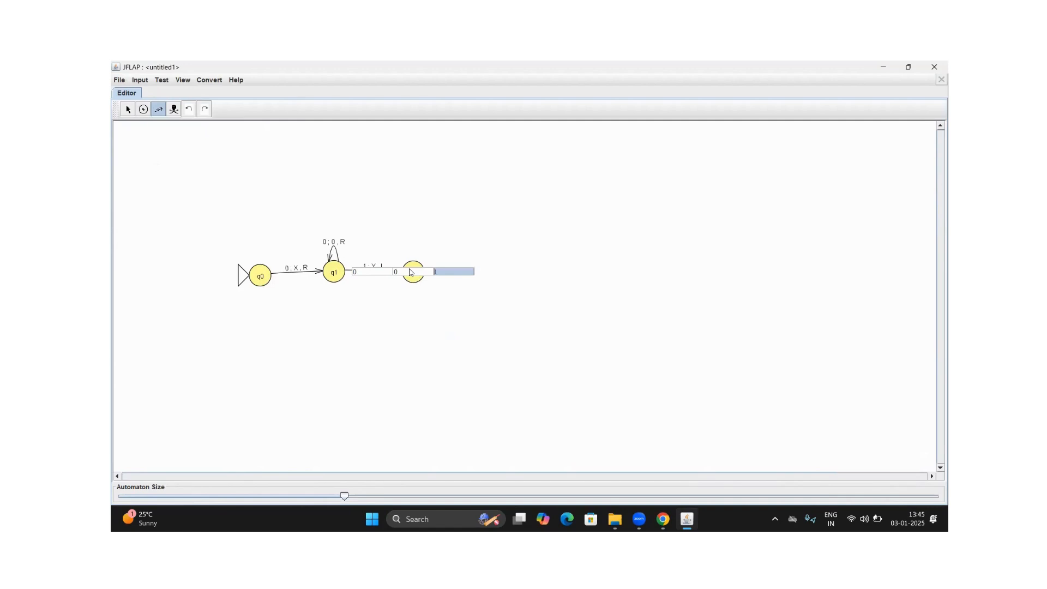
{"action": "key", "text": "Return"}
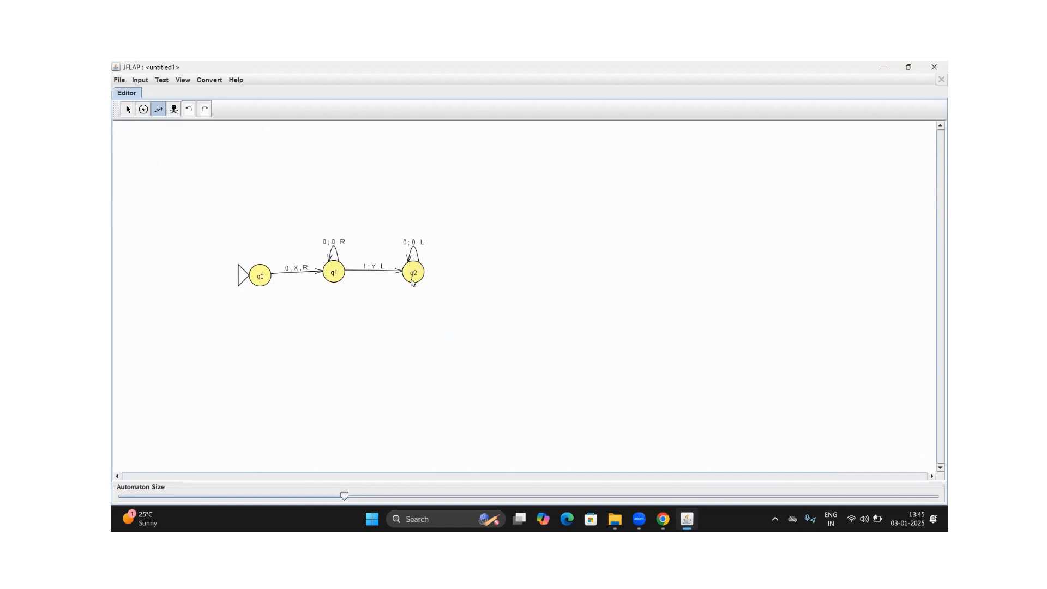
Add a transition from q2 back to q0 that reads X, writes X and moves R
{"action": "left_click_drag", "start_coordinate": [414, 274], "coordinate": [258, 280]}
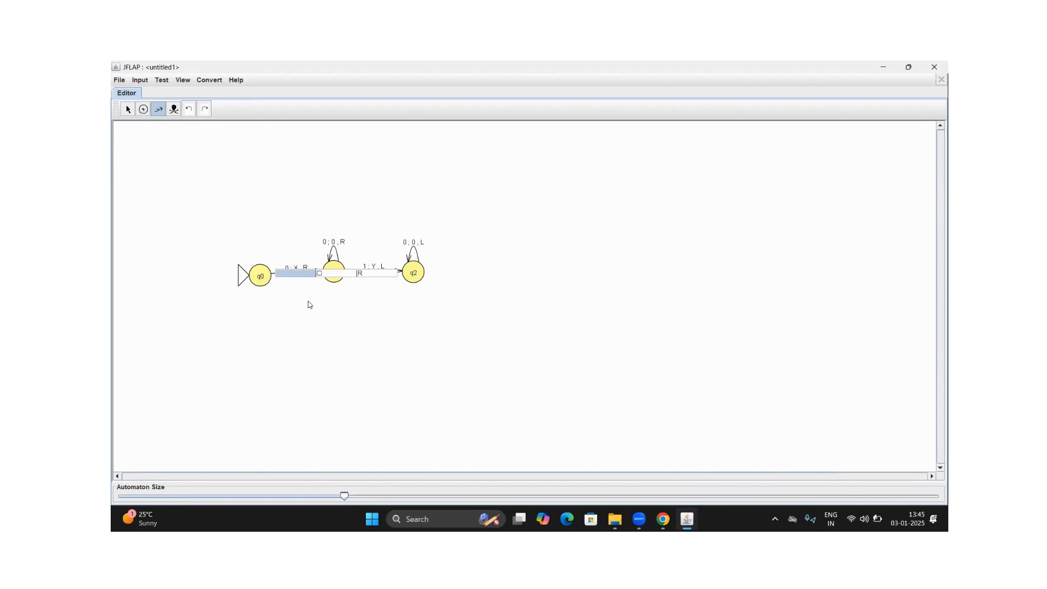
{"action": "type", "text": "0"}
{"action": "key", "text": "Tab"}
{"action": "type", "text": "X"}
{"action": "key", "text": "Return"}
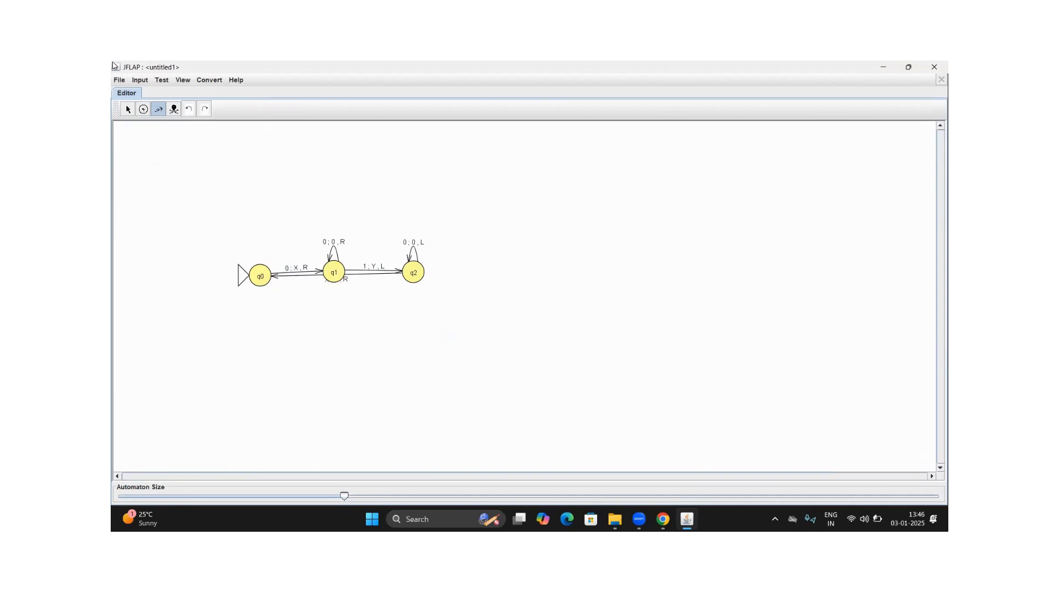
Bend the q2-to-q0 transition into an arc below q1, keeping q1 in line between q0 and q2
{"action": "left_click", "coordinate": [128, 109]}
{"action": "left_click_drag", "start_coordinate": [330, 272], "coordinate": [339, 219]}
{"action": "left_click_drag", "start_coordinate": [334, 276], "coordinate": [340, 339]}
{"action": "left_click_drag", "start_coordinate": [338, 221], "coordinate": [336, 275]}
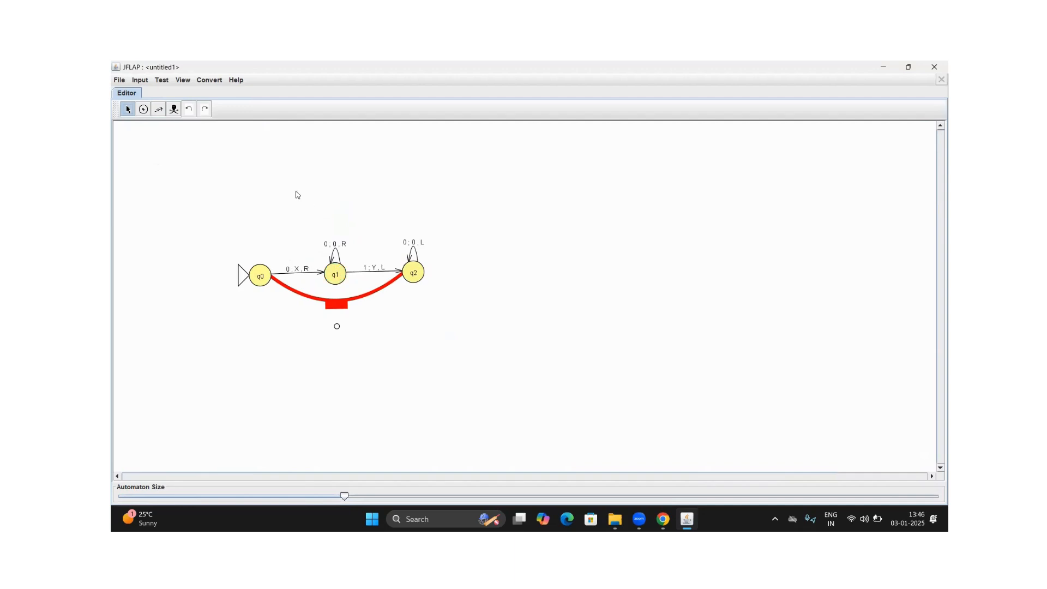
{"action": "left_click", "coordinate": [330, 304]}
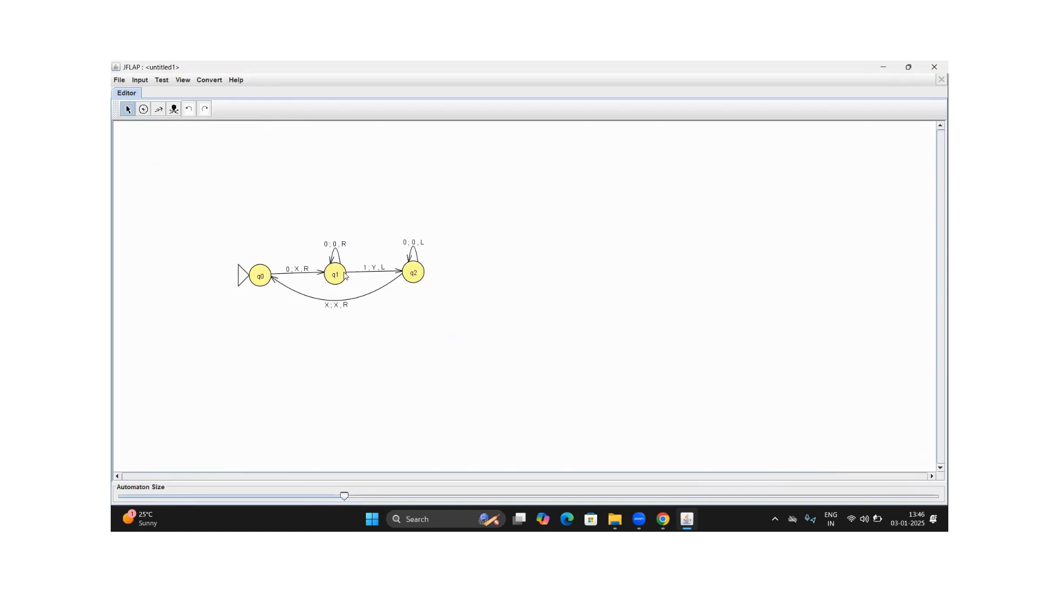
Add a second loop on q1 that reads Y, writes Y and moves R
{"action": "left_click", "coordinate": [158, 109]}
{"action": "left_click", "coordinate": [335, 269]}
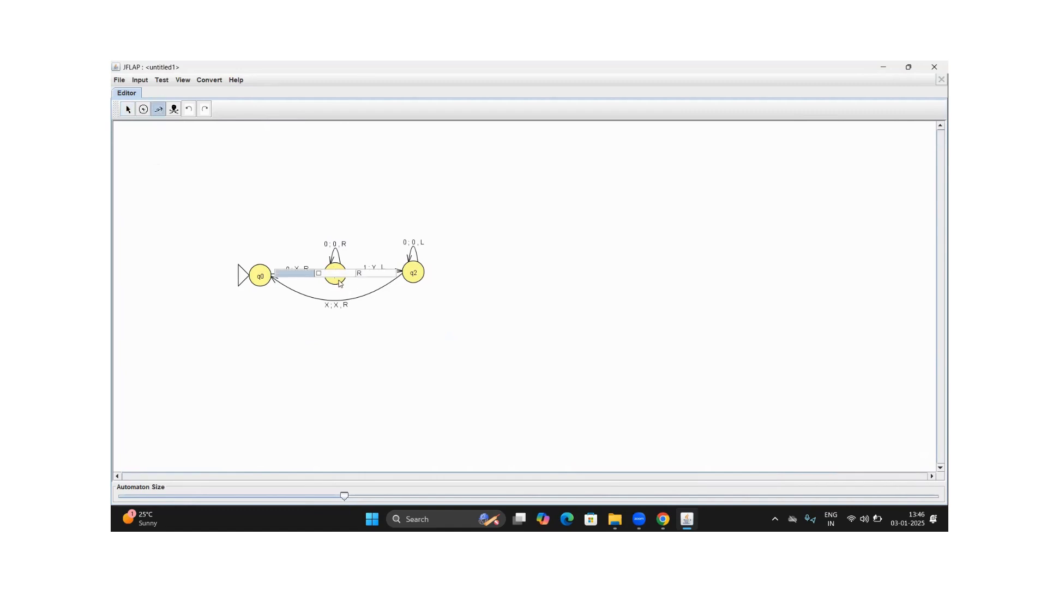
{"action": "type", "text": "Y"}
{"action": "key", "text": "Tab"}
{"action": "type", "text": "Y"}
{"action": "key", "text": "Return"}
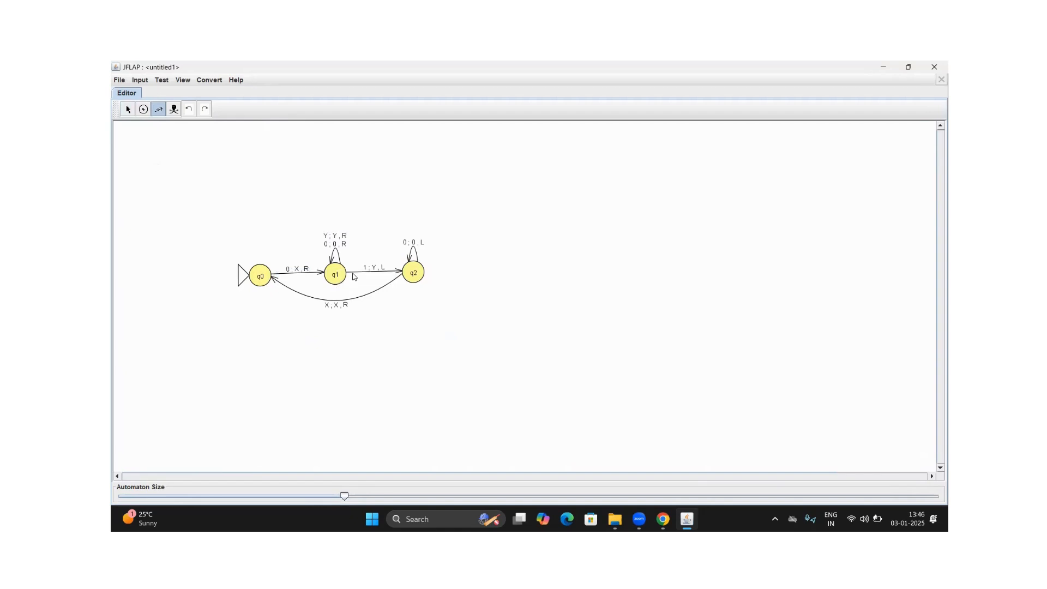
Add a second loop on q2 that reads Y, writes Y and moves L
{"action": "left_click", "coordinate": [417, 274]}
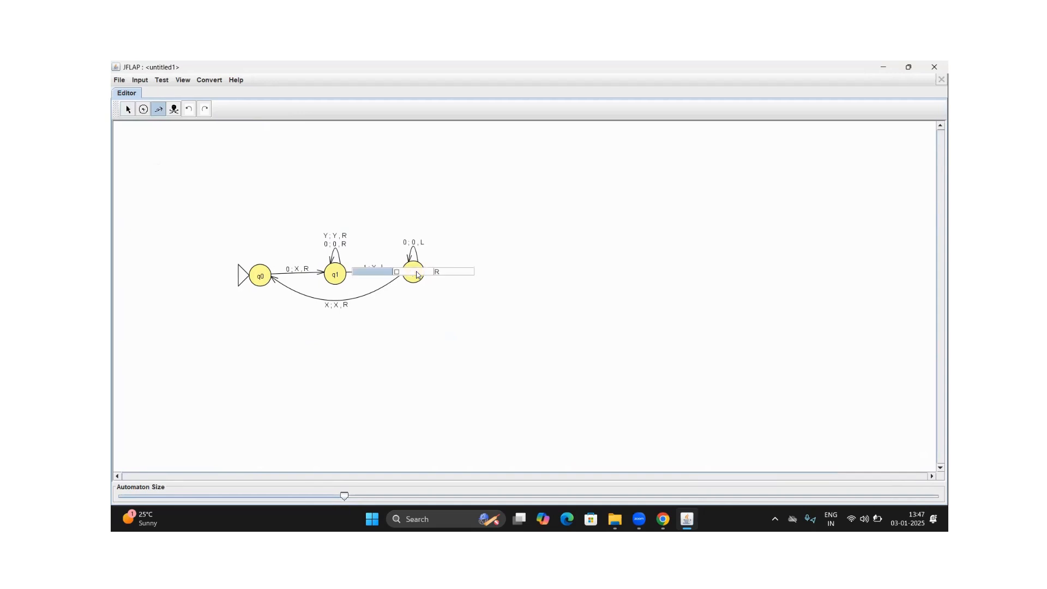
{"action": "type", "text": "Y"}
{"action": "key", "text": "Tab"}
{"action": "type", "text": "Y"}
{"action": "key", "text": "Tab"}
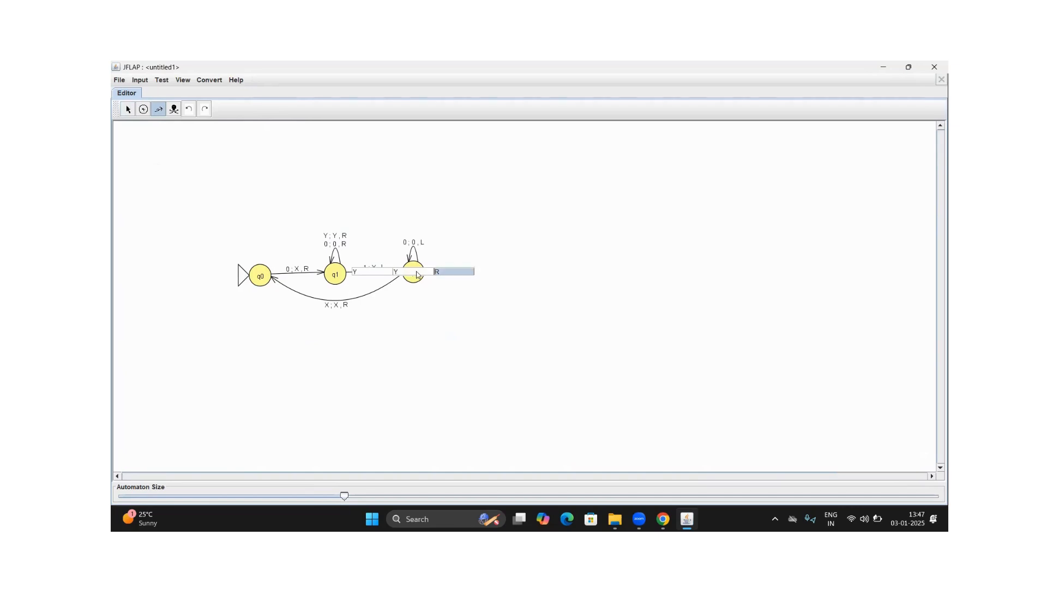
{"action": "type", "text": "L"}
{"action": "key", "text": "Return"}
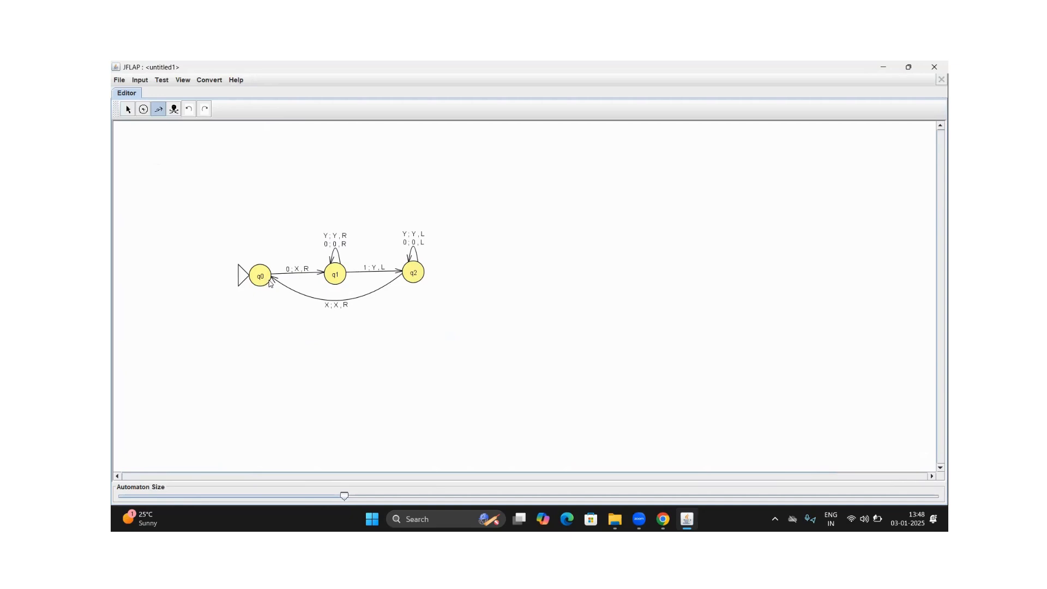
Place a new state below q0 and add a transition to it from q0 that reads Y, writes Y and moves R
{"action": "left_click", "coordinate": [129, 111]}
{"action": "left_click", "coordinate": [141, 111]}
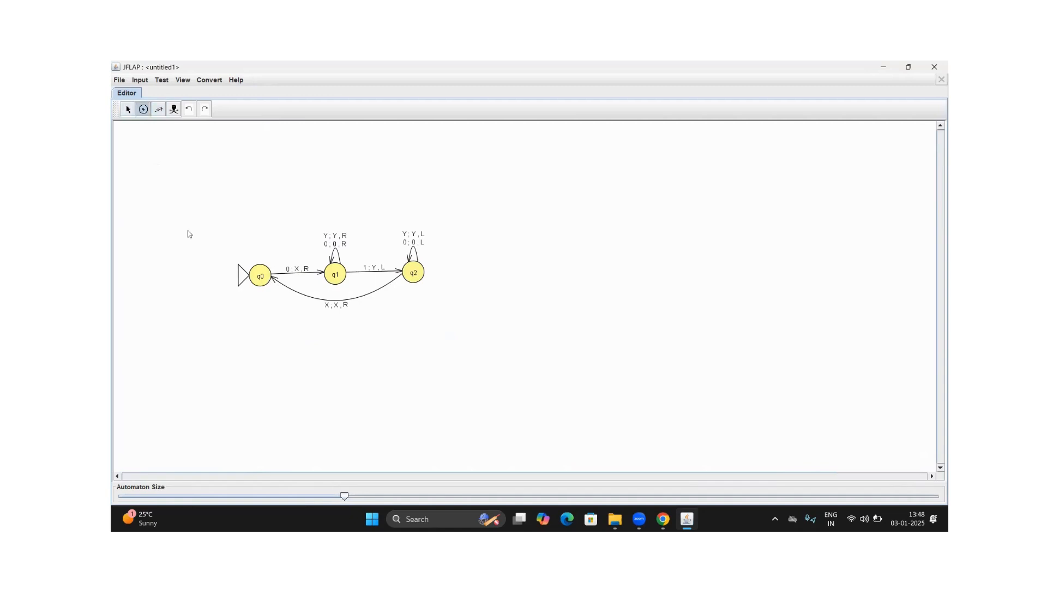
{"action": "left_click", "coordinate": [258, 346]}
{"action": "left_click", "coordinate": [158, 110]}
{"action": "left_click_drag", "start_coordinate": [262, 281], "coordinate": [266, 339]}
{"action": "type", "text": "Y"}
{"action": "key", "text": "Tab"}
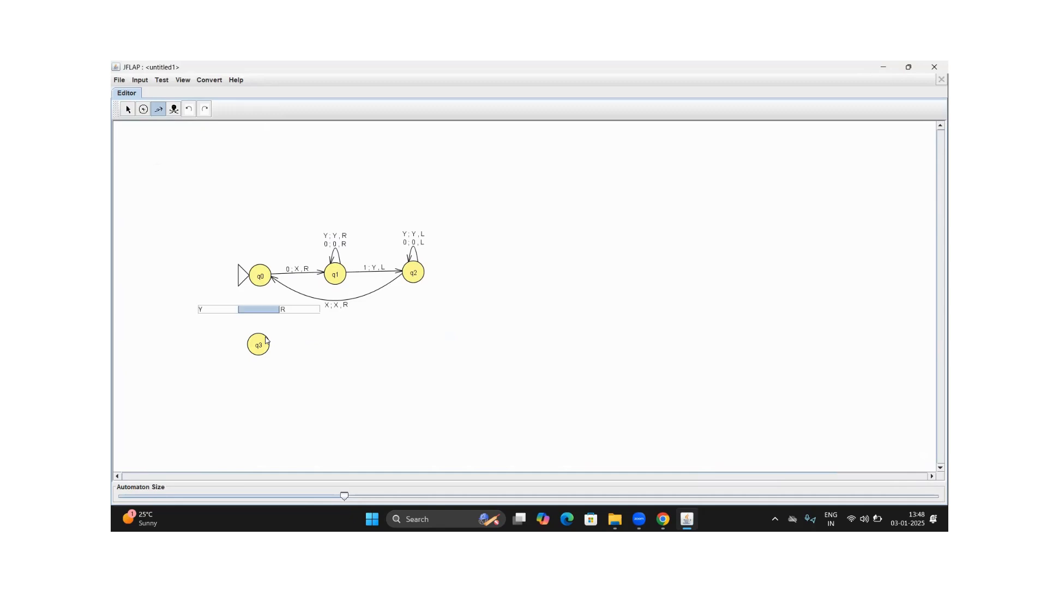
{"action": "type", "text": "Y"}
{"action": "key", "text": "Return"}
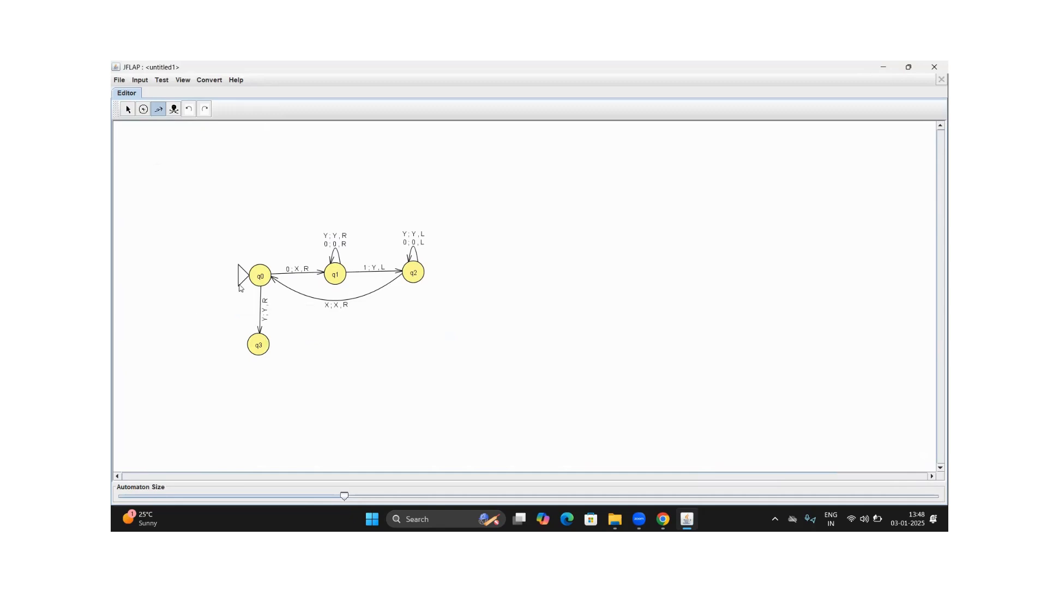
Place another new state directly below q3
{"action": "left_click", "coordinate": [143, 109]}
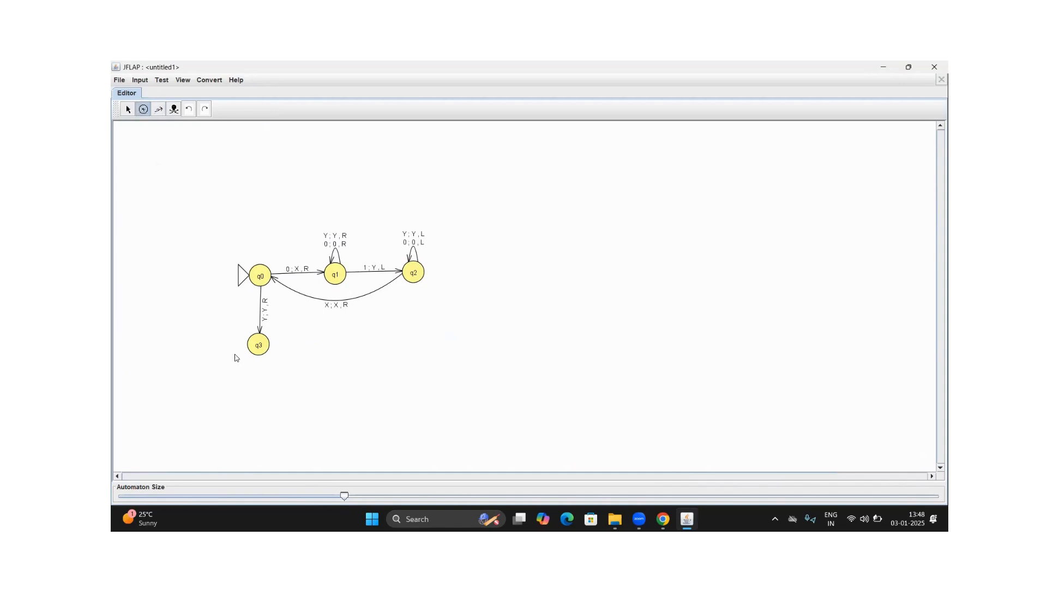
{"action": "left_click", "coordinate": [257, 409]}
Add a loop on q3 that reads Y, writes Y and moves R, and bend it to the state's upper left
{"action": "left_click", "coordinate": [157, 109]}
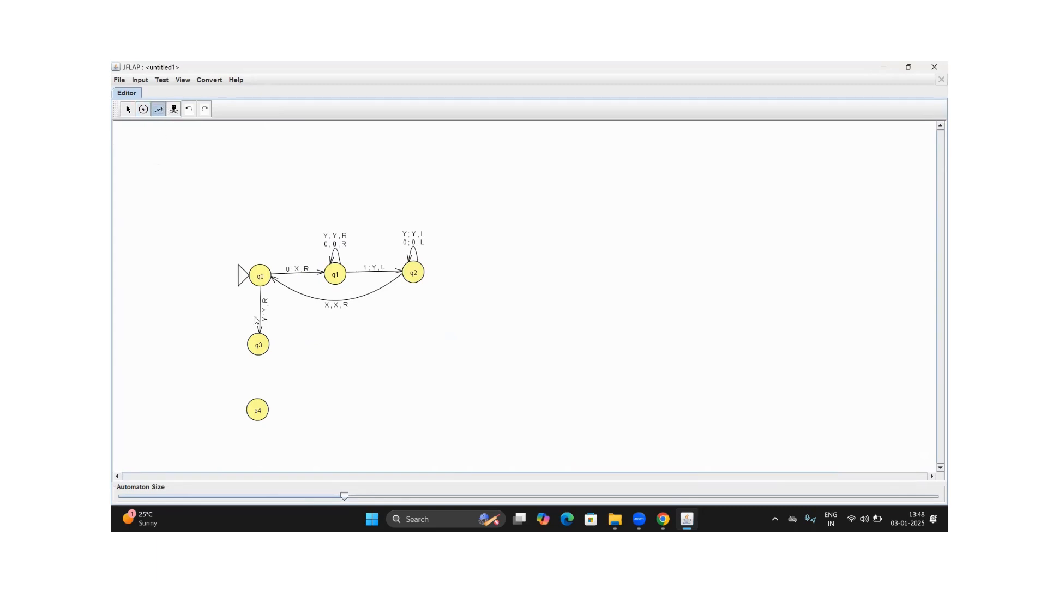
{"action": "left_click", "coordinate": [260, 347]}
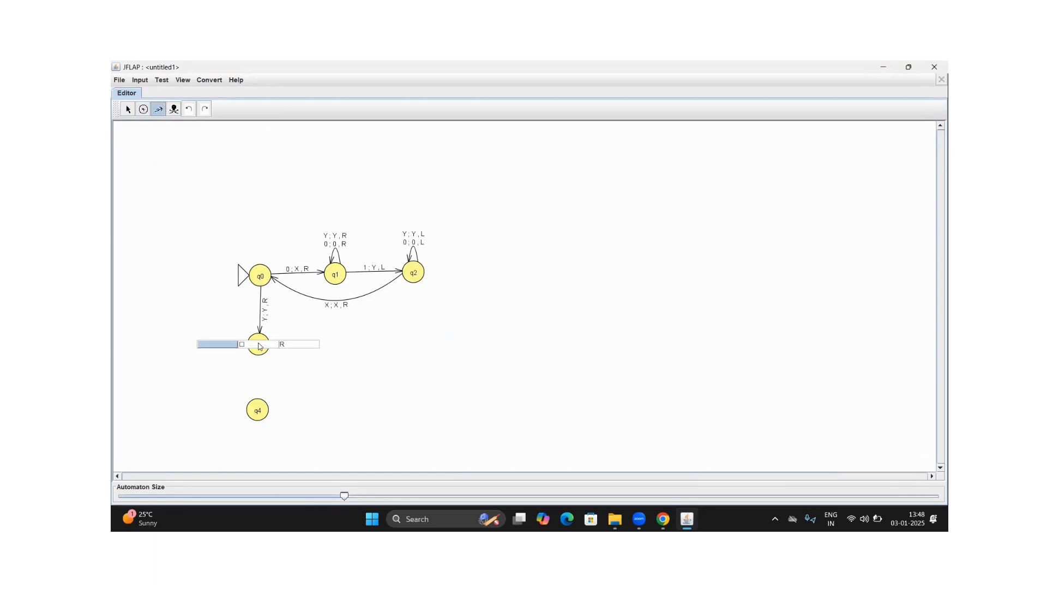
{"action": "type", "text": "Y"}
{"action": "key", "text": "Tab"}
{"action": "type", "text": "Y"}
{"action": "key", "text": "Return"}
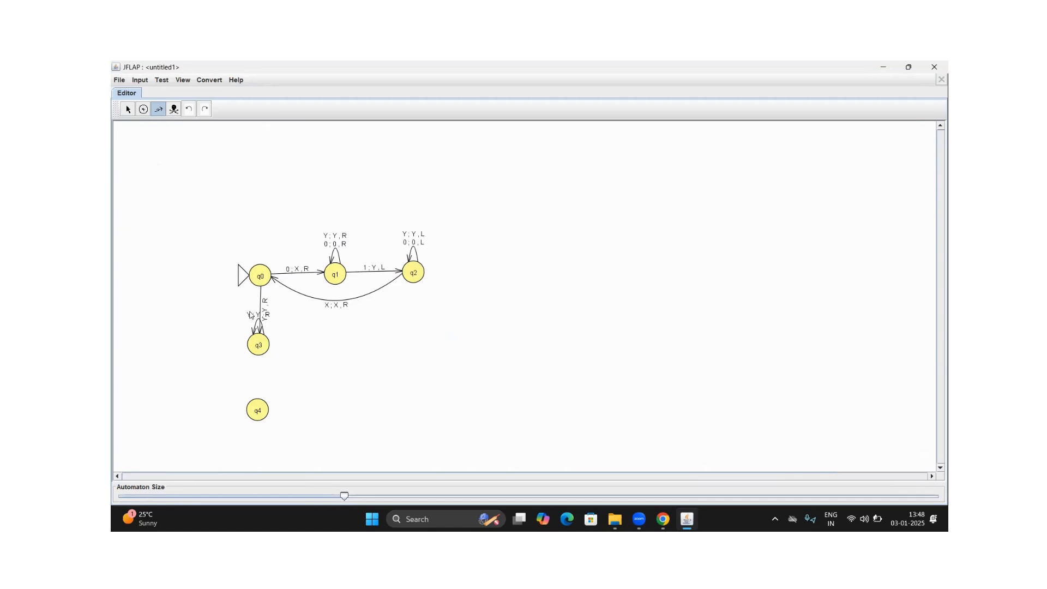
{"action": "left_click", "coordinate": [128, 109]}
{"action": "left_click_drag", "start_coordinate": [256, 322], "coordinate": [221, 310]}
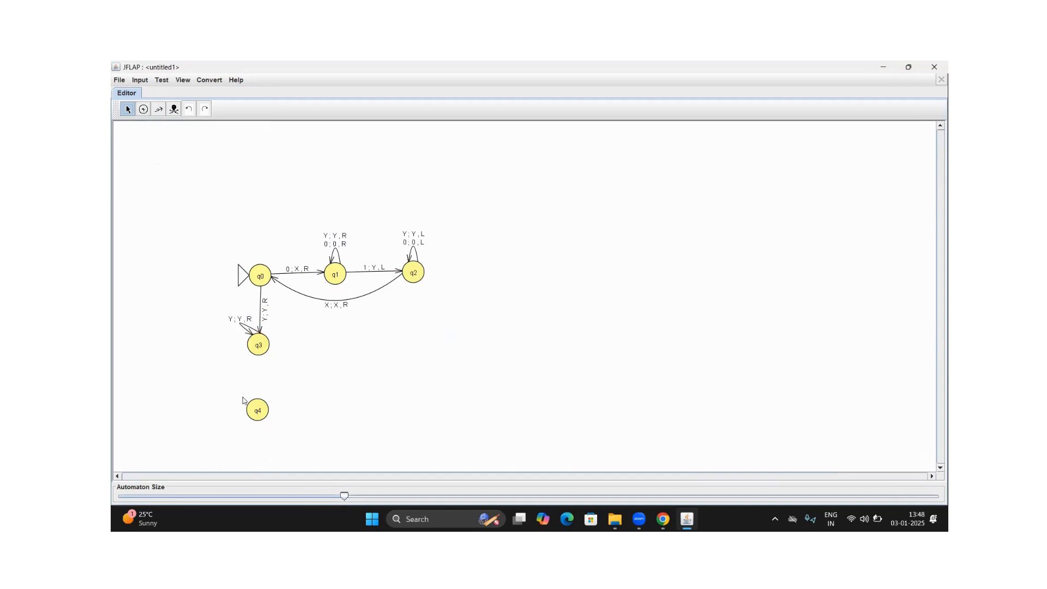
Add a transition from q3 to q4 that reads blank, writes blank and moves R, and mark q4 as final
{"action": "left_click", "coordinate": [158, 109]}
{"action": "left_click_drag", "start_coordinate": [261, 342], "coordinate": [258, 410]}
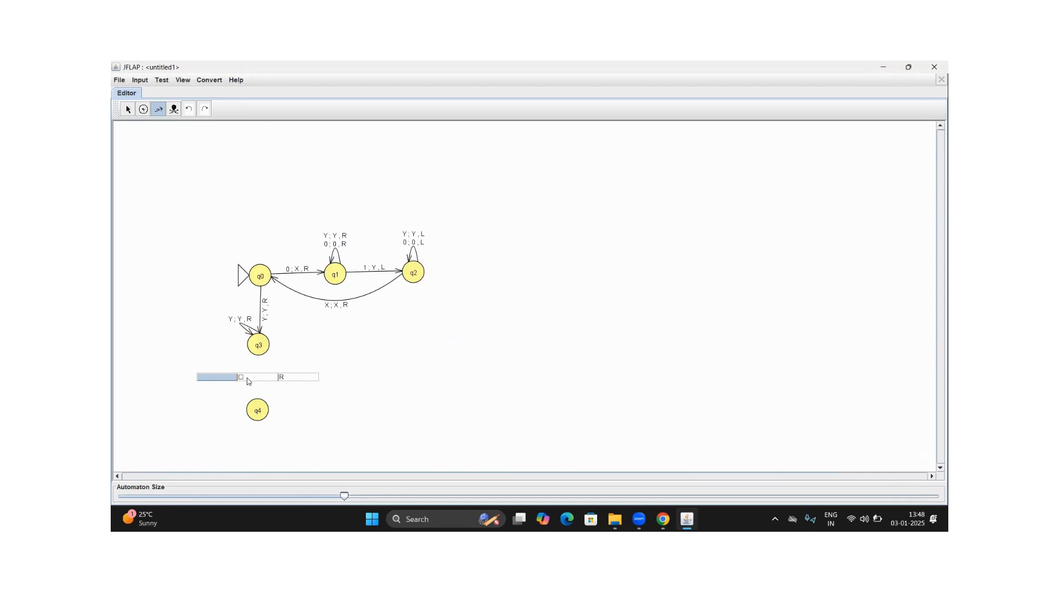
{"action": "key", "text": "Return"}
{"action": "left_click", "coordinate": [128, 109]}
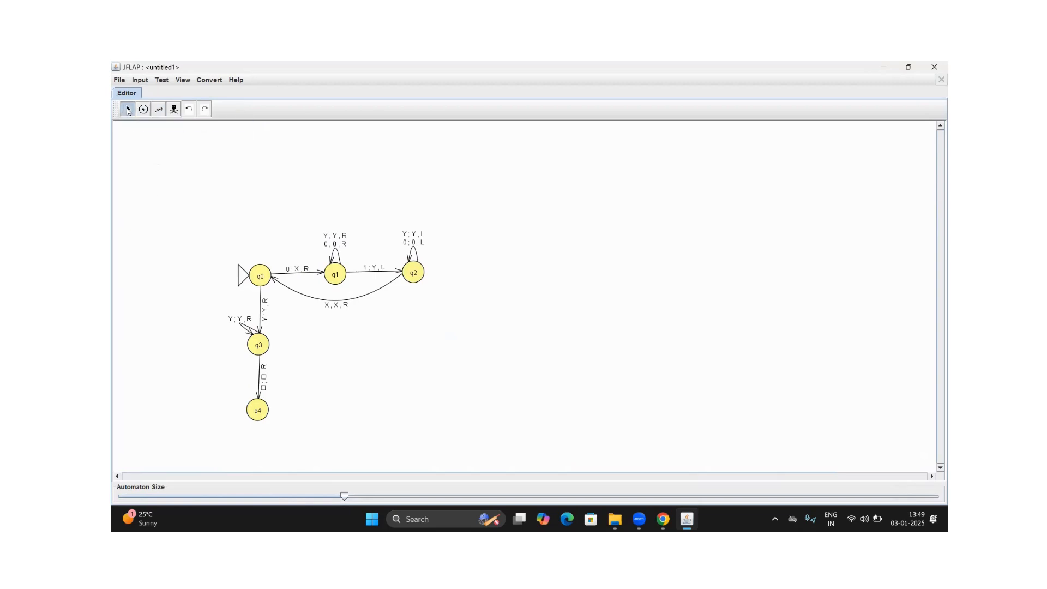
{"action": "right_click", "coordinate": [258, 415]}
{"action": "left_click", "coordinate": [267, 429]}
Start a step-by-step simulation of the Turing machine on the input 000111
{"action": "left_click", "coordinate": [139, 82]}
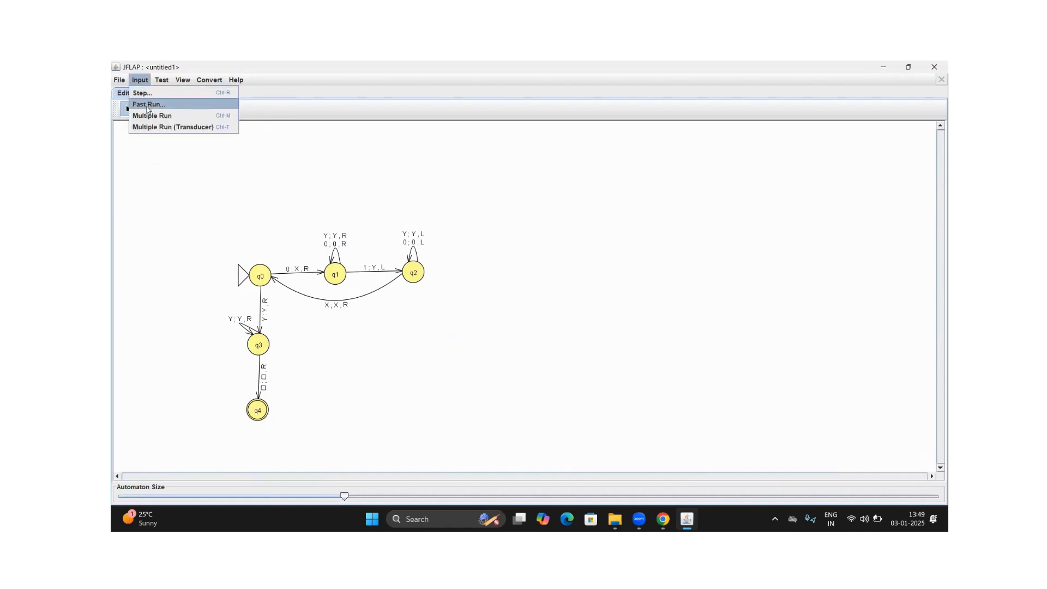
{"action": "left_click", "coordinate": [152, 94]}
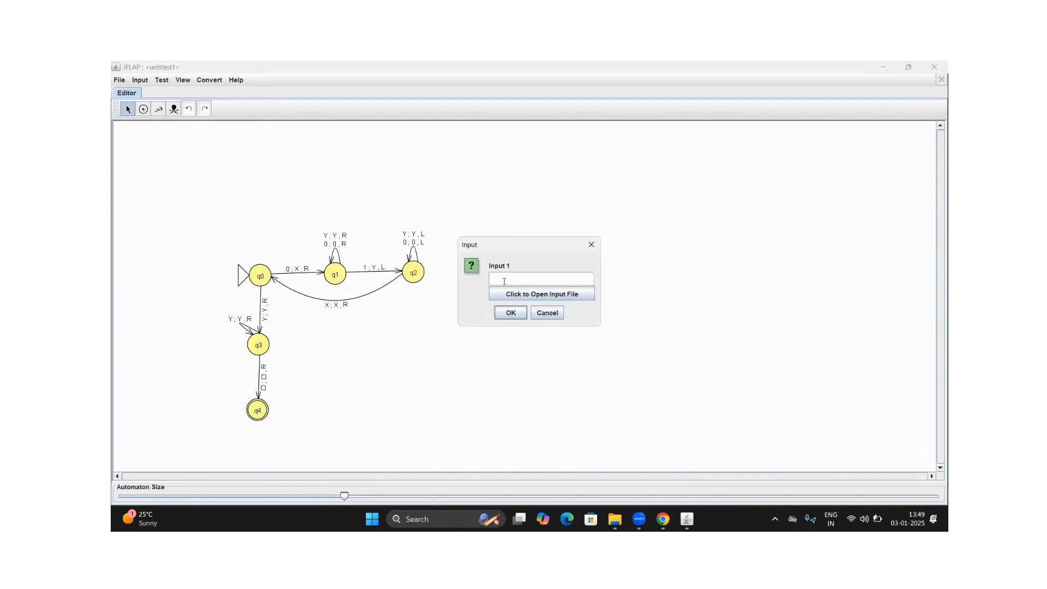
{"action": "type", "text": "000111"}
{"action": "left_click", "coordinate": [507, 314]}
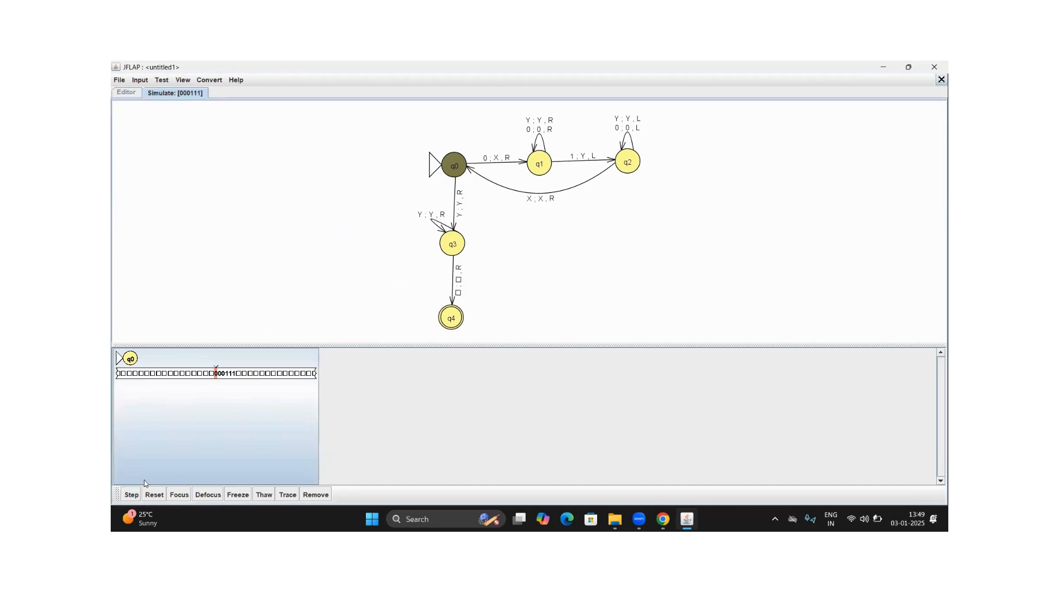
Advance the 000111 simulation through its first 0-and-1 matching cycle, from q0 through q1 and q2 back to q0
{"action": "left_click", "coordinate": [130, 493]}
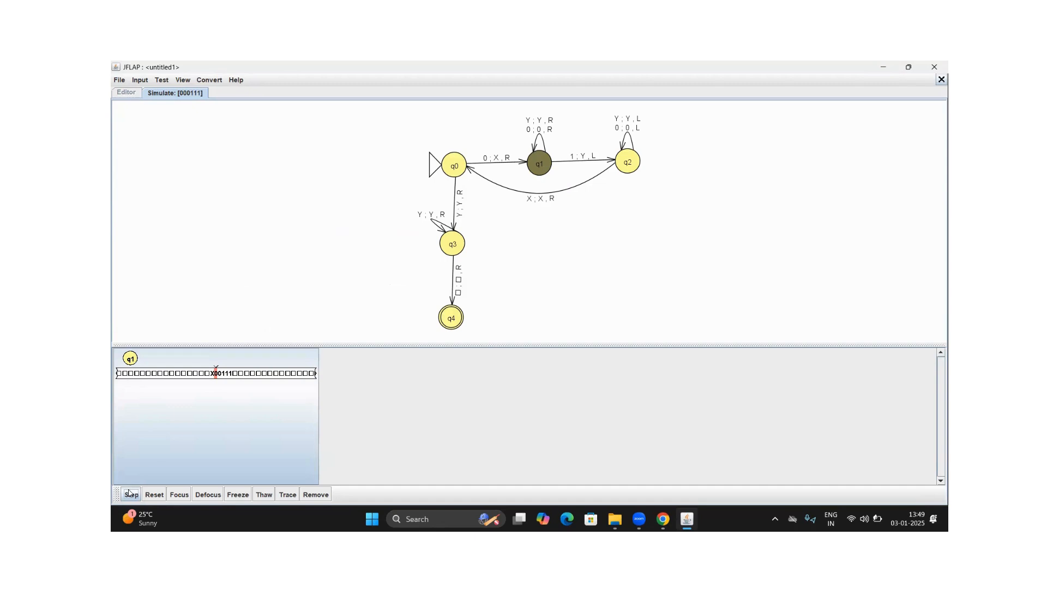
{"action": "left_click", "coordinate": [131, 494]}
{"action": "left_click", "coordinate": [130, 493]}
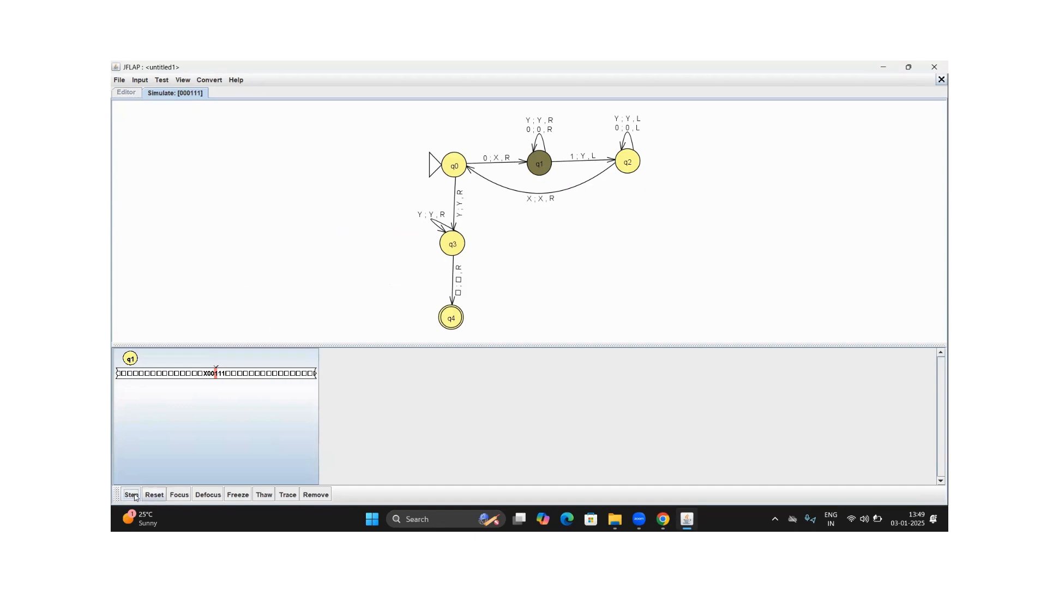
{"action": "left_click", "coordinate": [131, 494]}
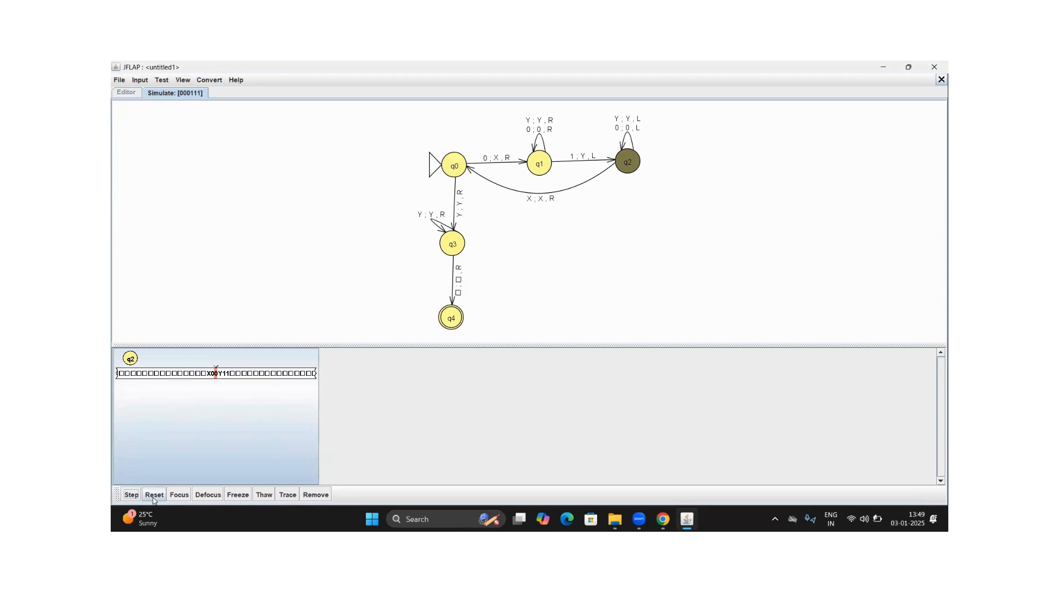
{"action": "left_click", "coordinate": [128, 496]}
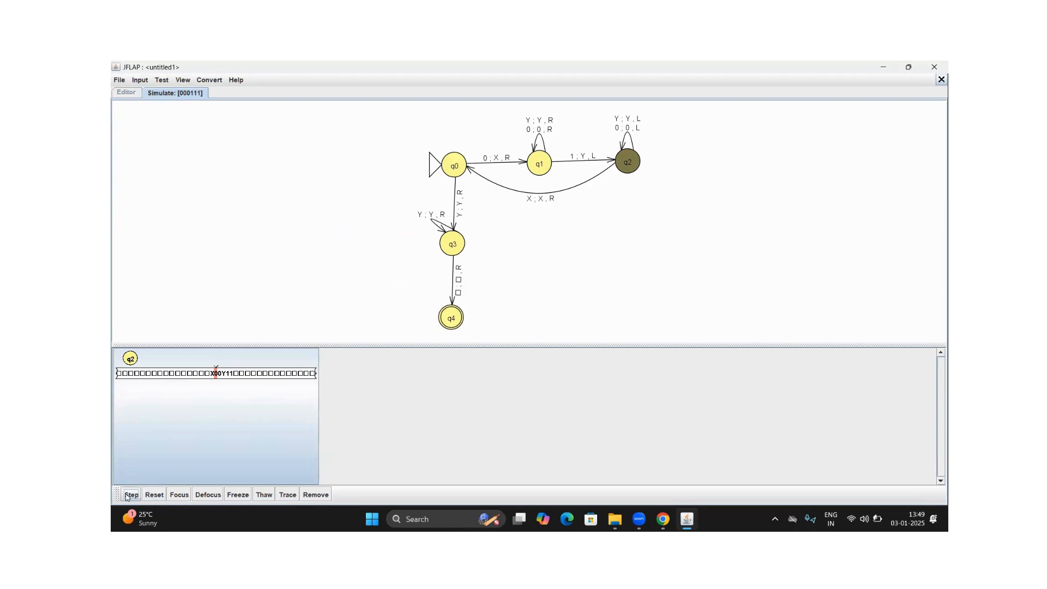
{"action": "left_click", "coordinate": [126, 496]}
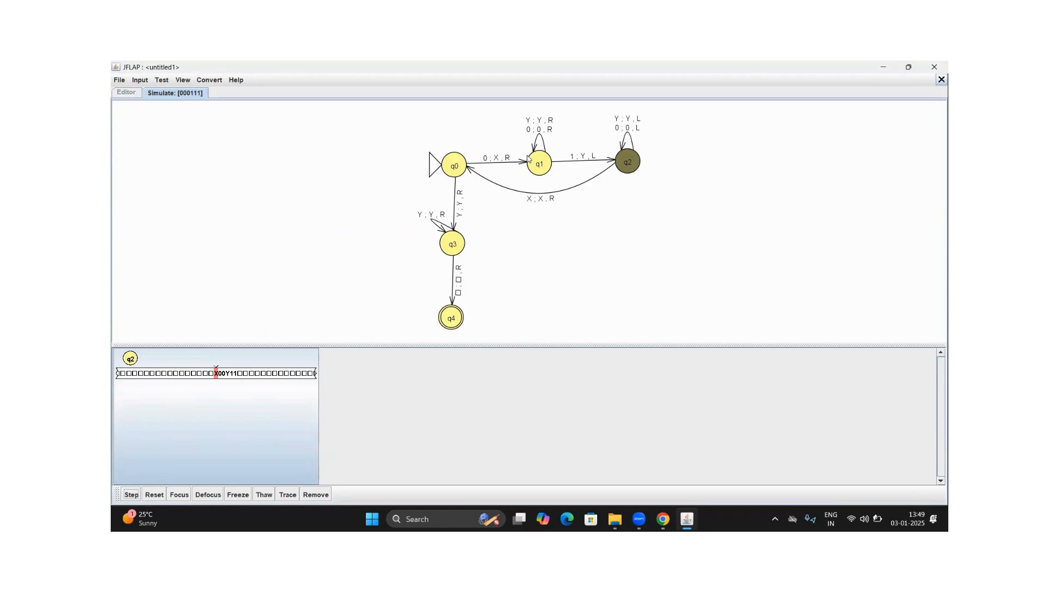
{"action": "left_click", "coordinate": [132, 494]}
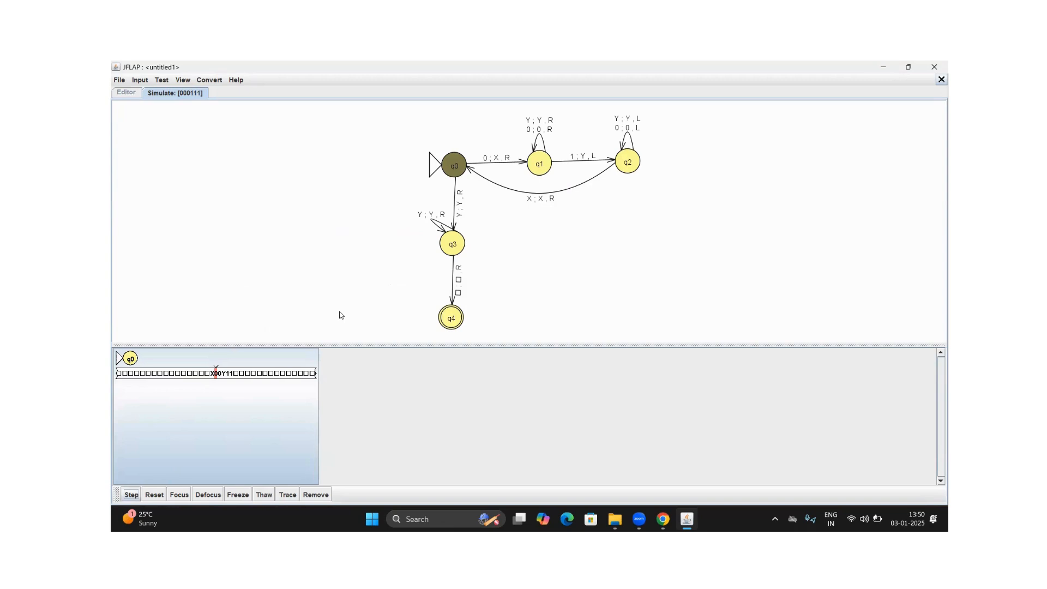
Advance the simulation through the second matching cycle, marking the second 0 and 1 and returning to q0
{"action": "left_click", "coordinate": [132, 494]}
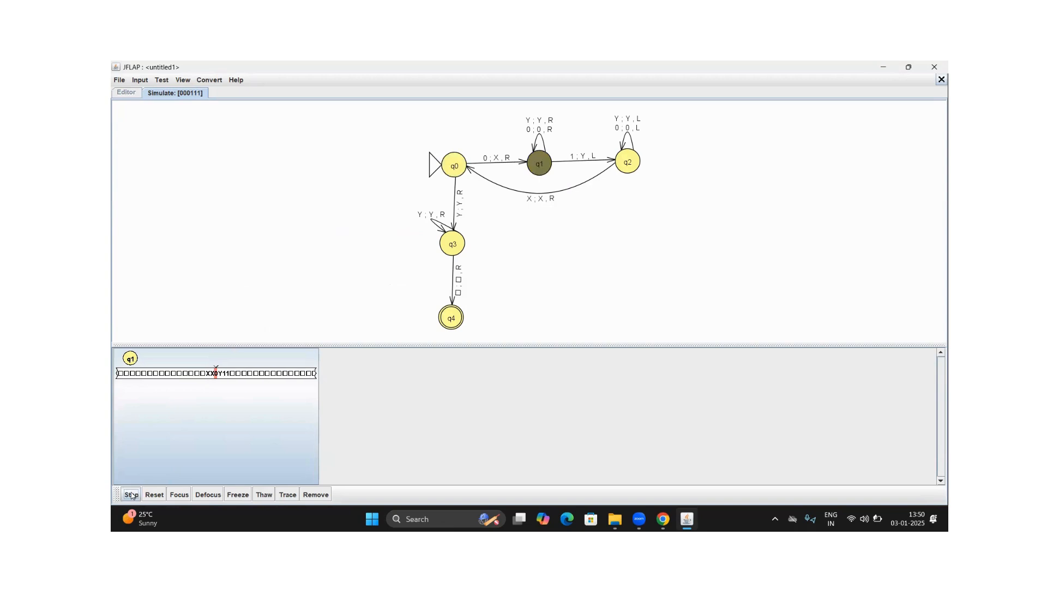
{"action": "left_click", "coordinate": [132, 495]}
{"action": "left_click", "coordinate": [132, 495]}
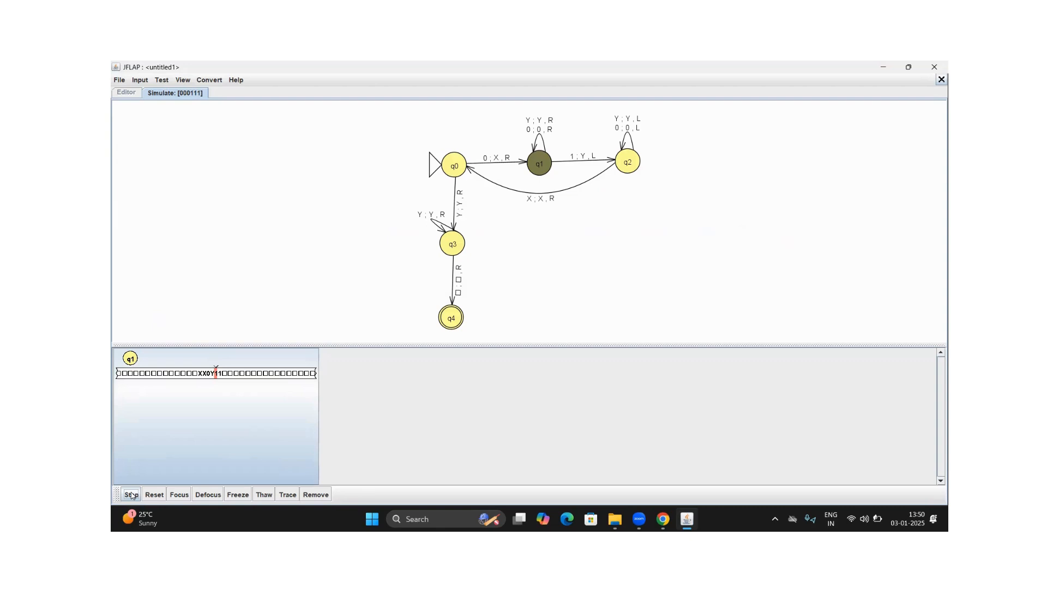
{"action": "left_click", "coordinate": [132, 494]}
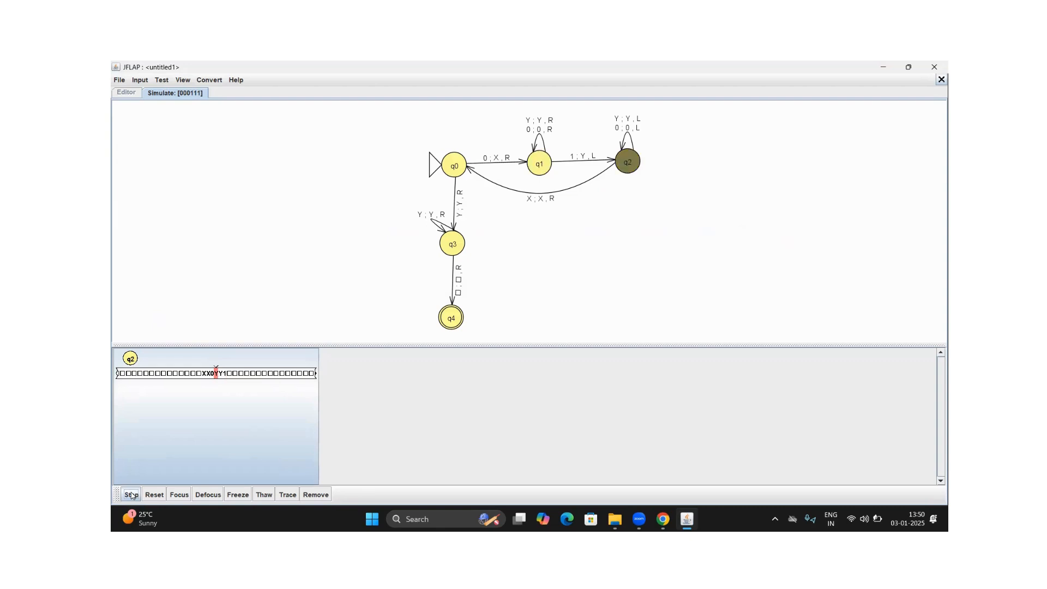
{"action": "left_click", "coordinate": [132, 494]}
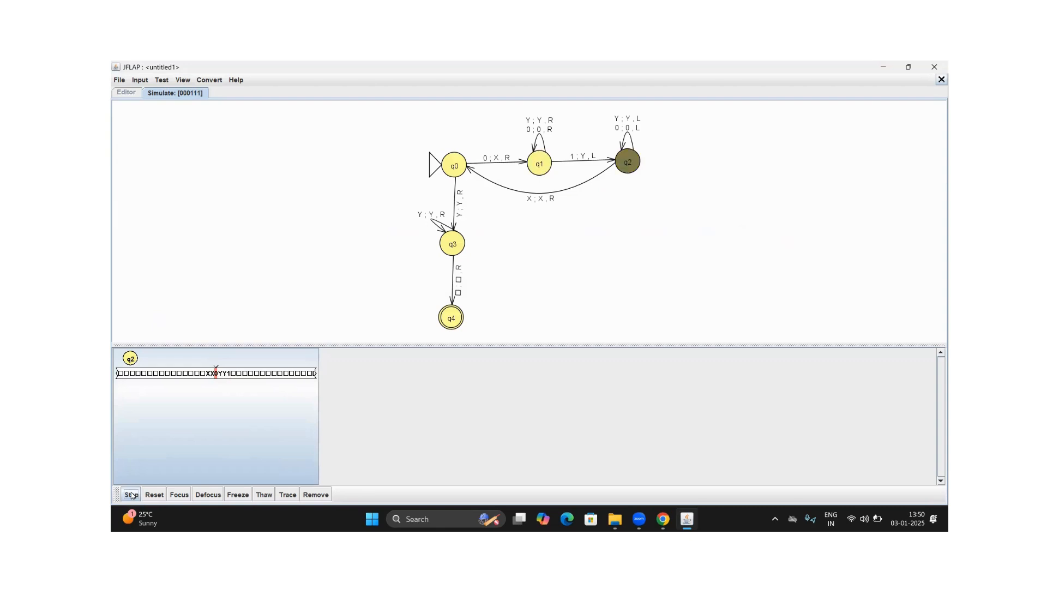
{"action": "left_click", "coordinate": [132, 495]}
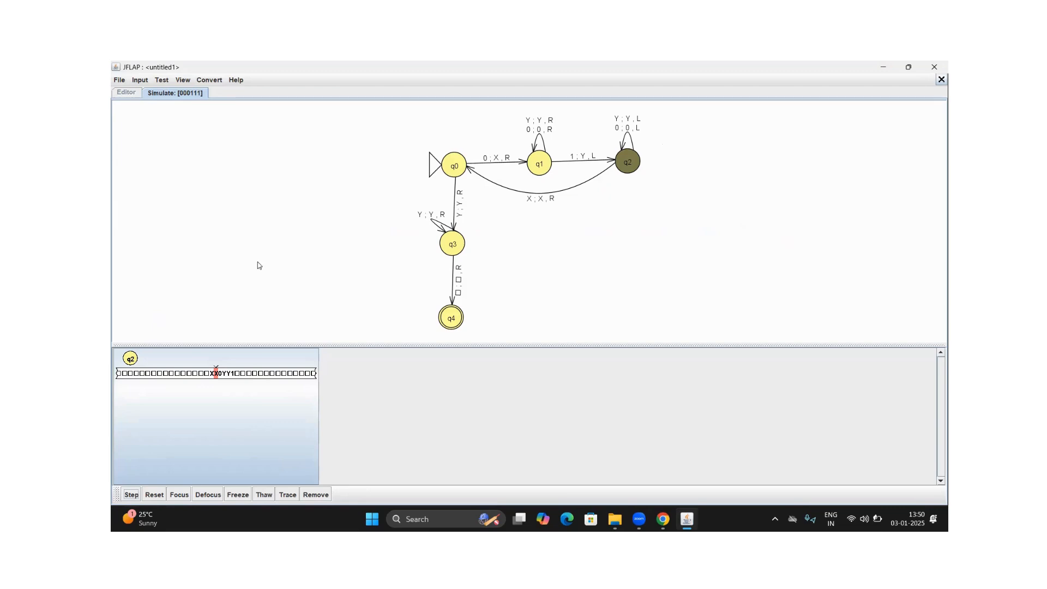
{"action": "left_click", "coordinate": [131, 494]}
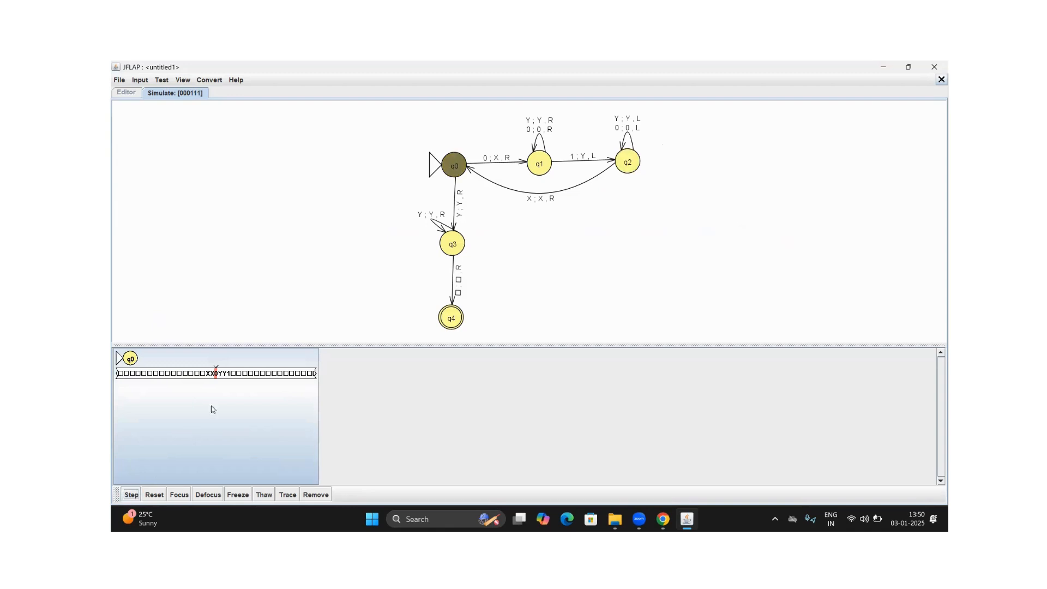
Advance the simulation through the third matching cycle, marking the last 0 and 1 and returning to q0
{"action": "left_click", "coordinate": [132, 495]}
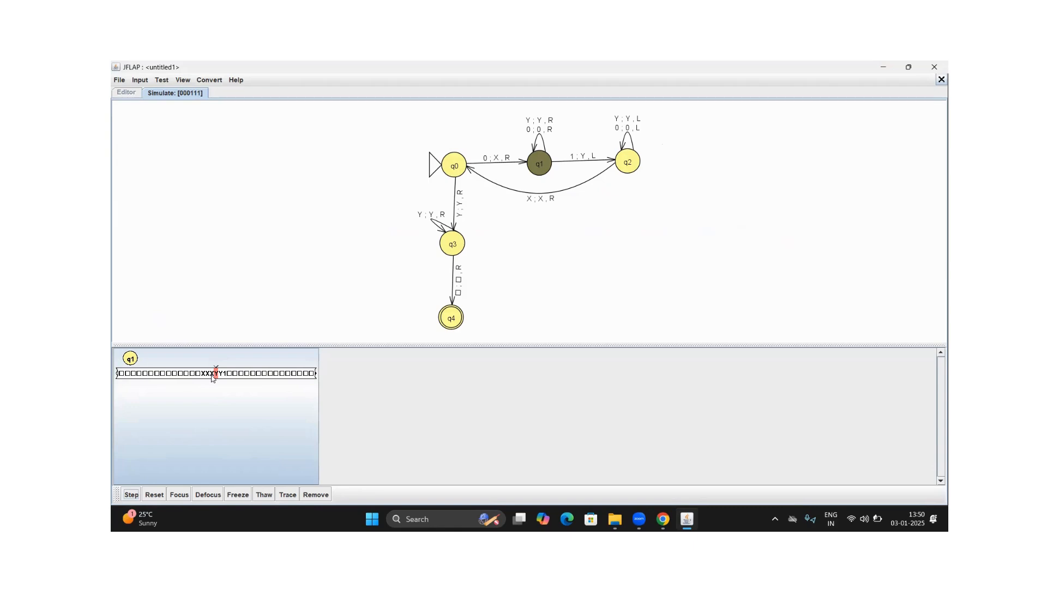
{"action": "left_click", "coordinate": [133, 494]}
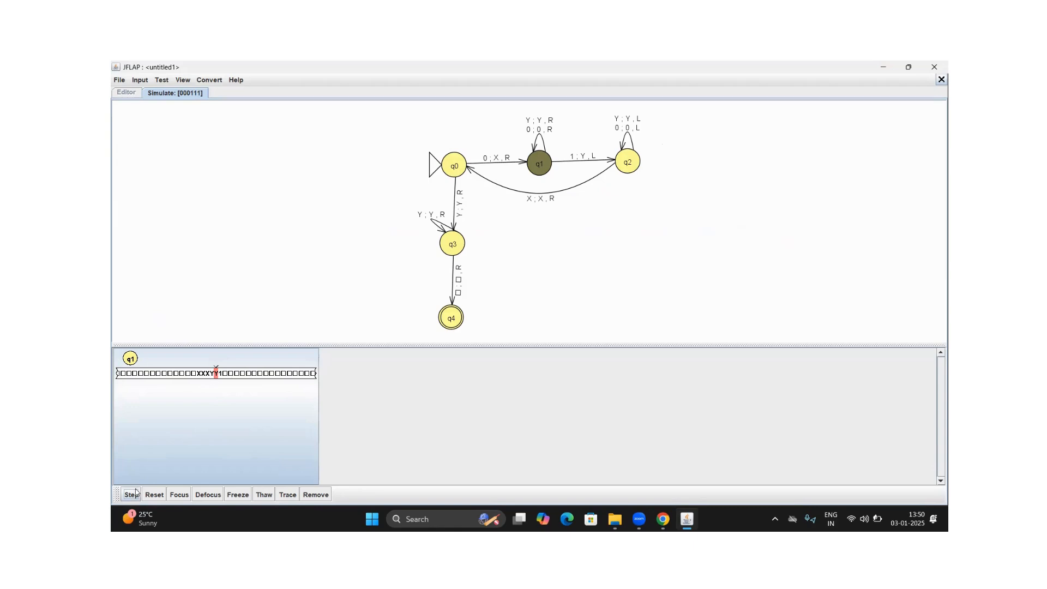
{"action": "left_click", "coordinate": [133, 494]}
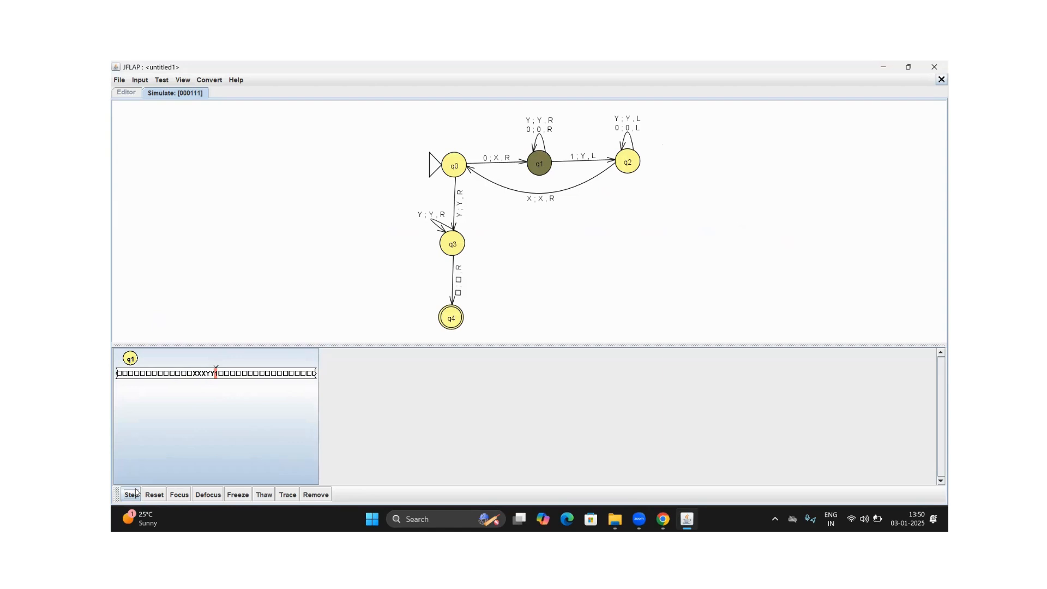
{"action": "left_click", "coordinate": [136, 493]}
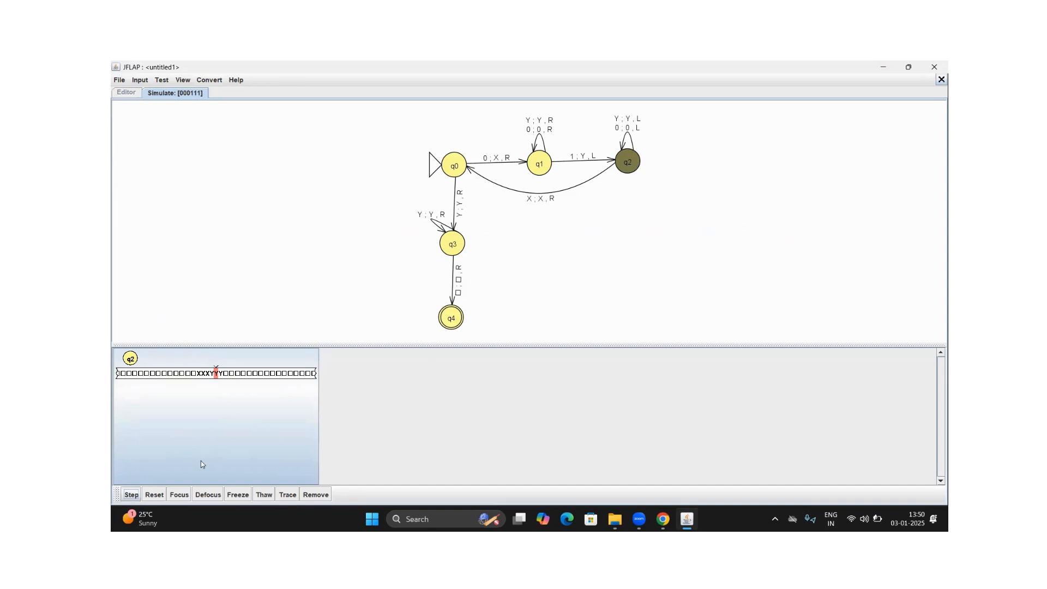
{"action": "left_click", "coordinate": [130, 494]}
{"action": "left_click", "coordinate": [130, 494]}
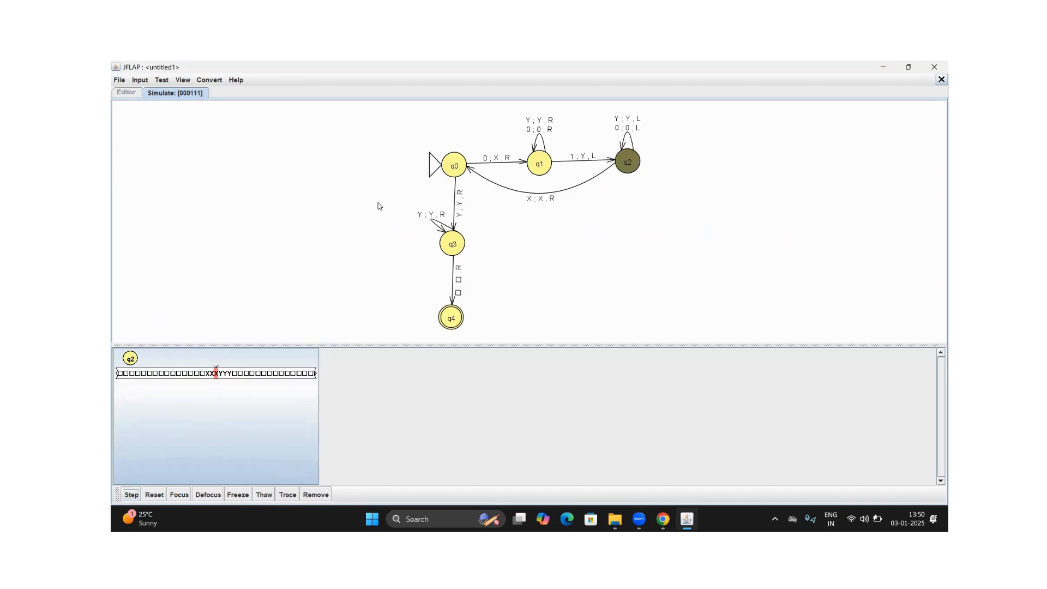
{"action": "left_click", "coordinate": [131, 494]}
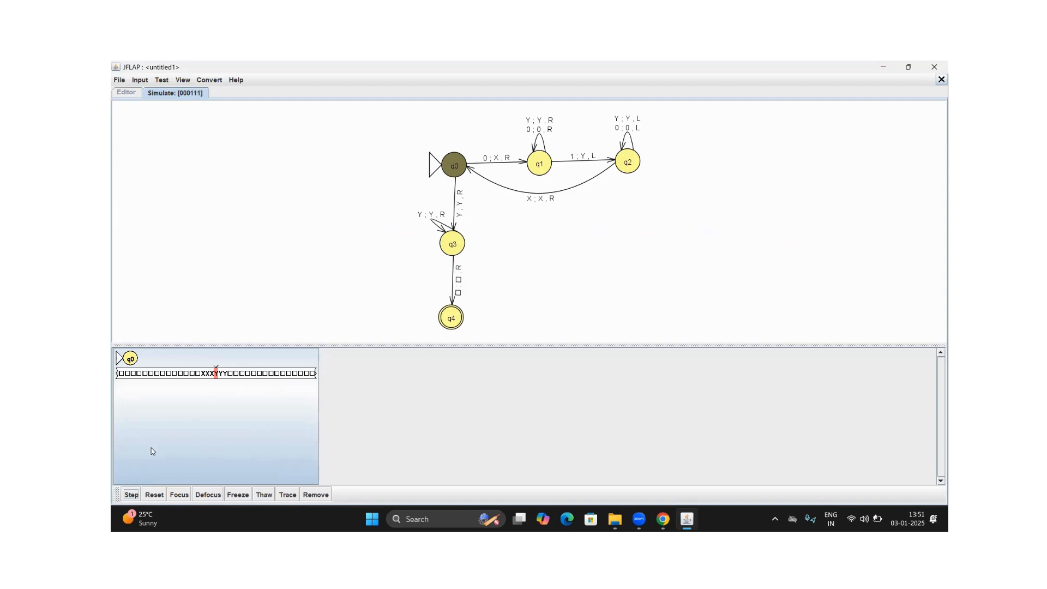
Advance the simulation over the remaining Y symbols in q3 and the blank into the final state q4
{"action": "left_click", "coordinate": [129, 494]}
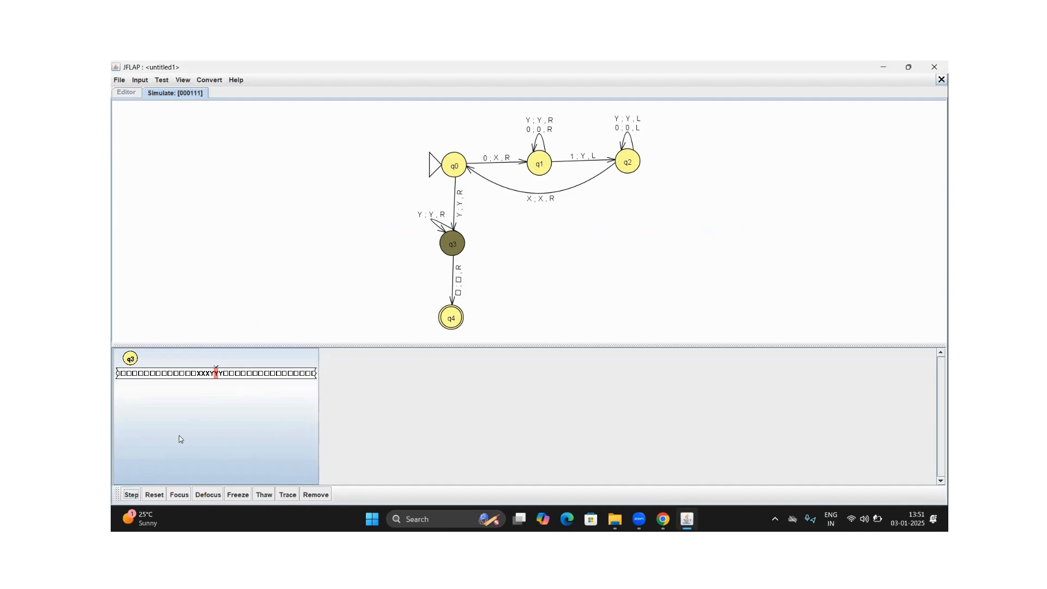
{"action": "key", "text": "space"}
{"action": "key", "text": "space"}
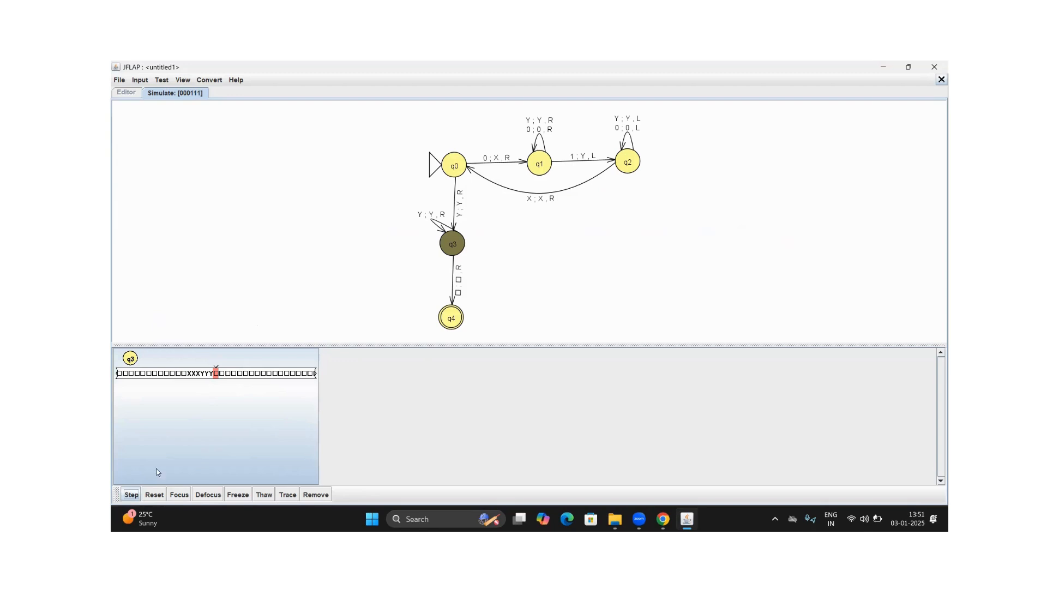
{"action": "key", "text": "space"}
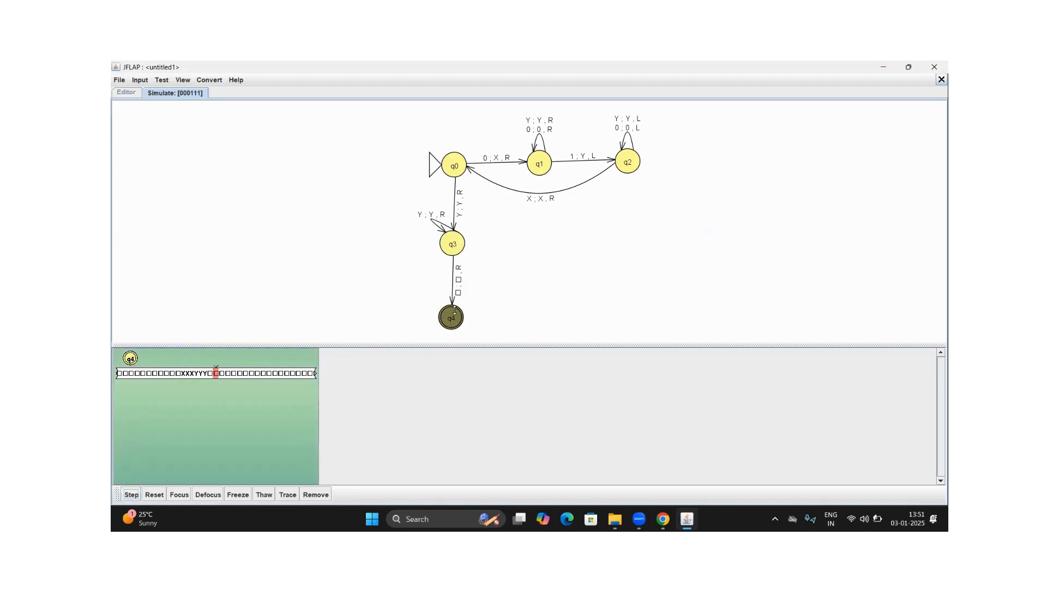
Close the 000111 simulation and start a step-by-step simulation of the Turing machine on the input 001
{"action": "left_click", "coordinate": [941, 79]}
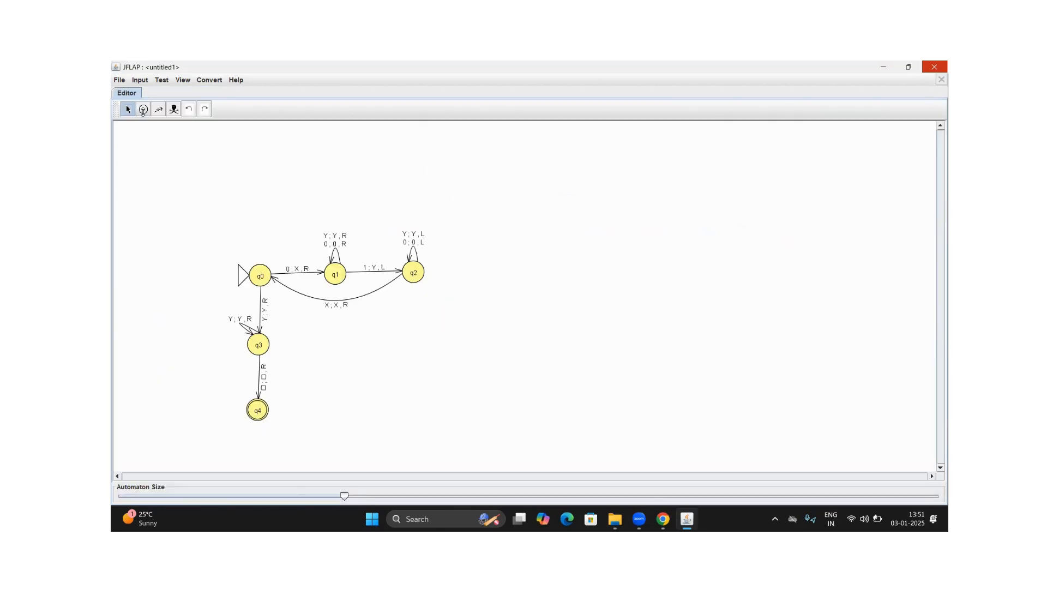
{"action": "left_click", "coordinate": [140, 80]}
{"action": "left_click", "coordinate": [144, 91]}
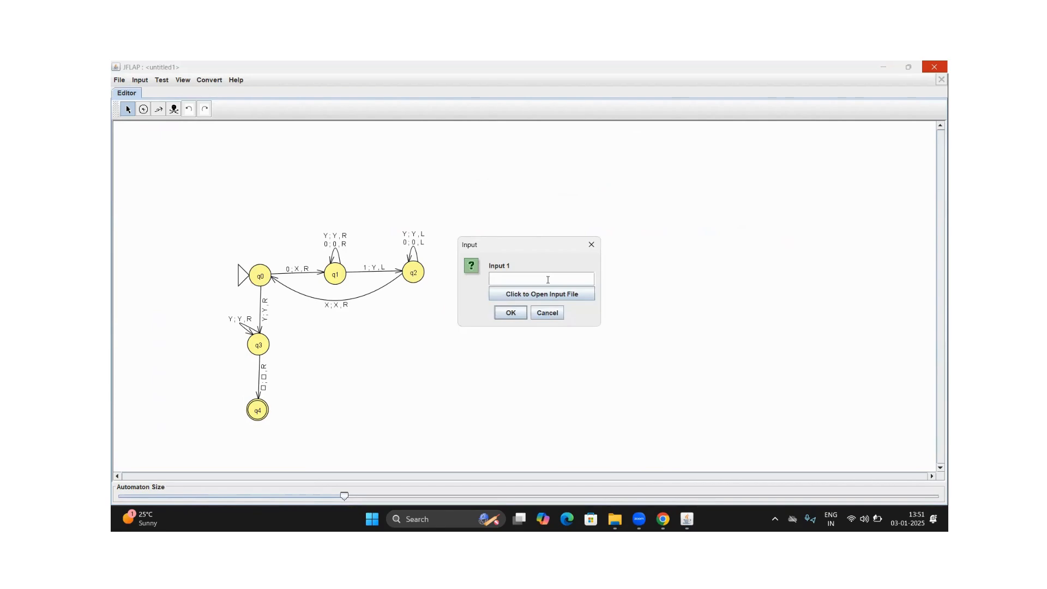
{"action": "type", "text": "001"}
{"action": "left_click", "coordinate": [511, 313]}
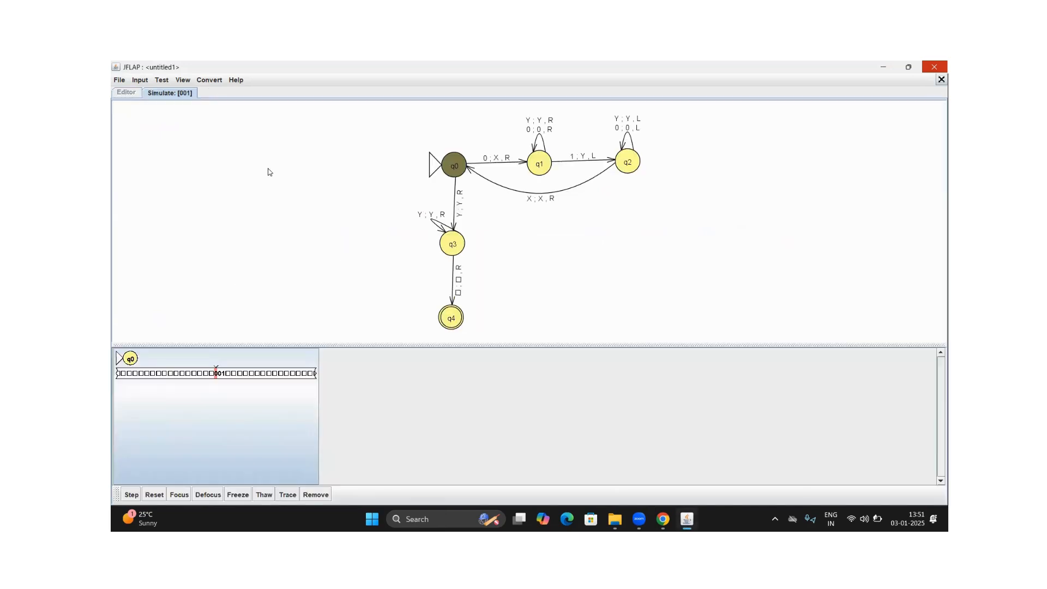
Advance the 001 simulation through its first matching cycle, marking the first 0 and the 1 and returning to q0
{"action": "left_click", "coordinate": [131, 495]}
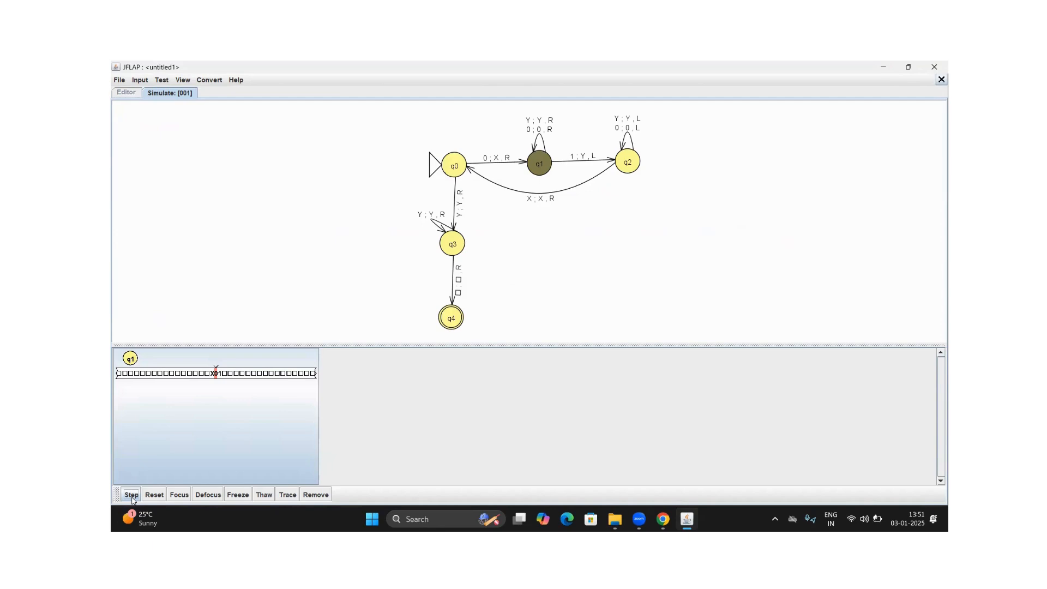
{"action": "left_click", "coordinate": [131, 495]}
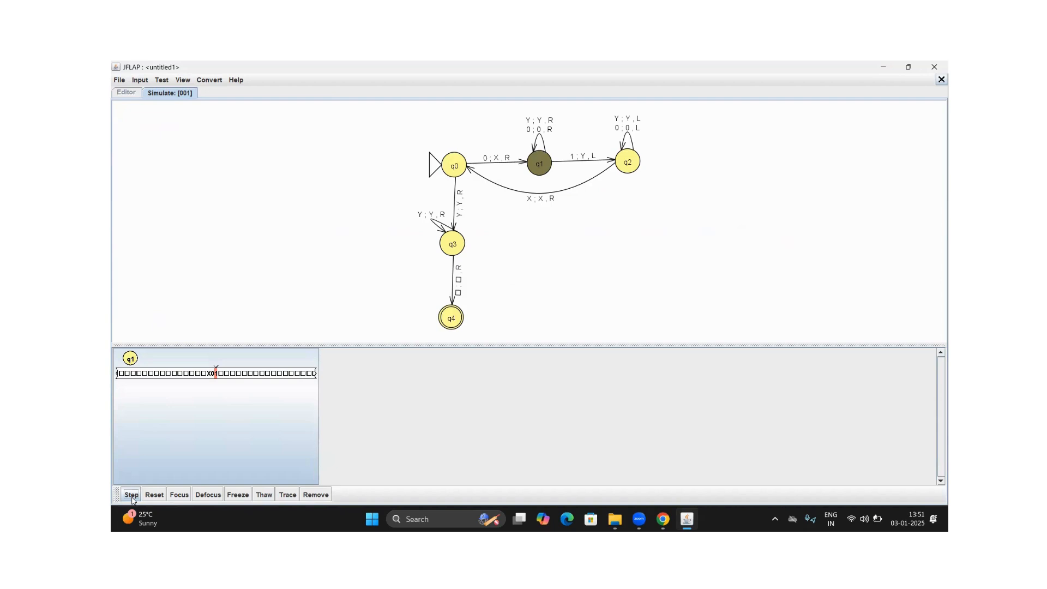
{"action": "left_click", "coordinate": [131, 495]}
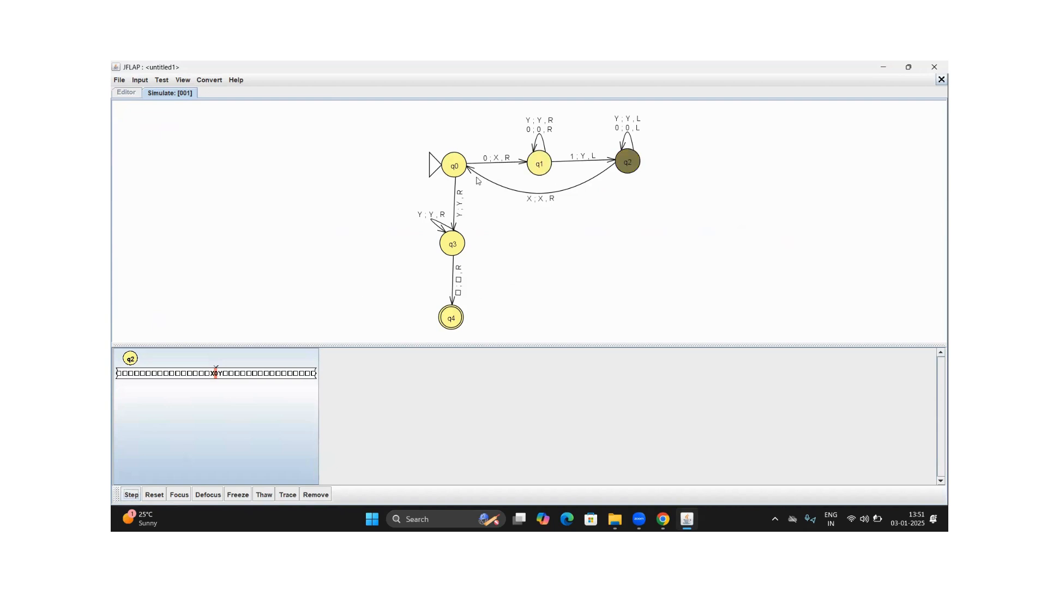
{"action": "left_click", "coordinate": [131, 495]}
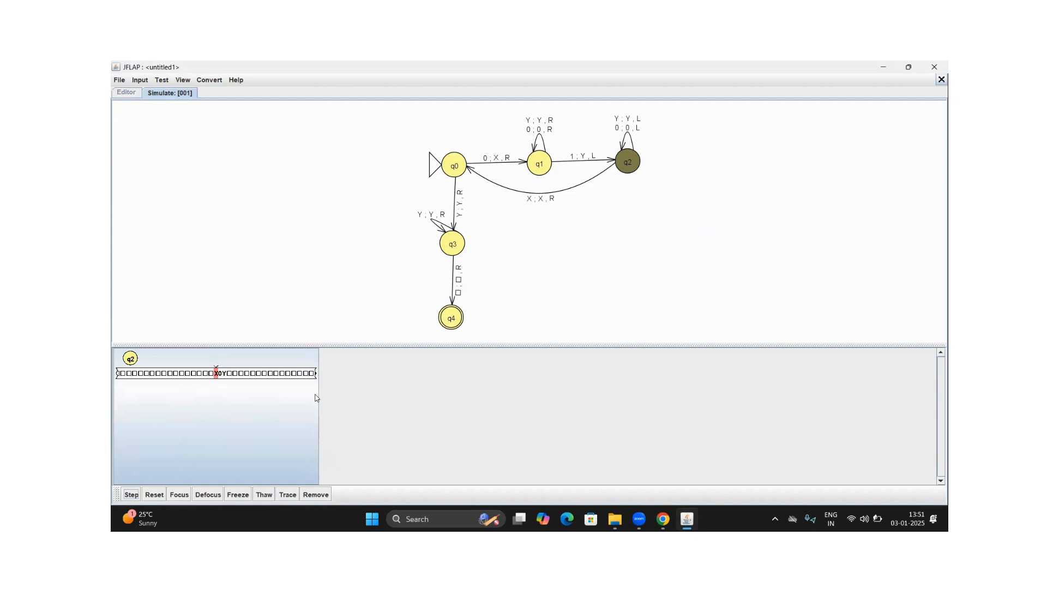
{"action": "left_click", "coordinate": [132, 495]}
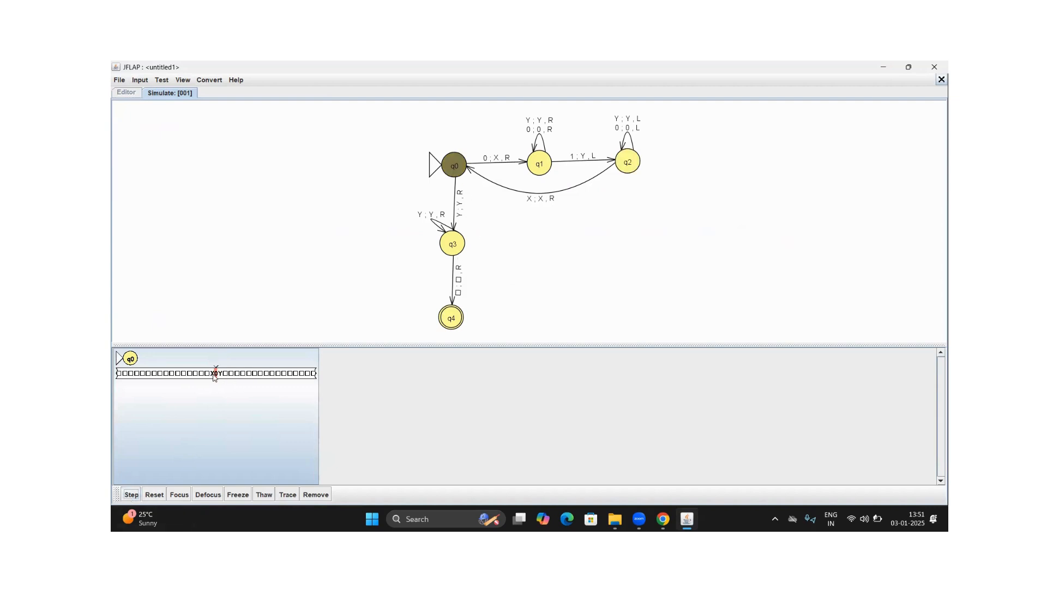
Advance the 001 simulation past the second 0 and the Y in q1, step once more at the blank, and close the simulation
{"action": "left_click", "coordinate": [139, 492]}
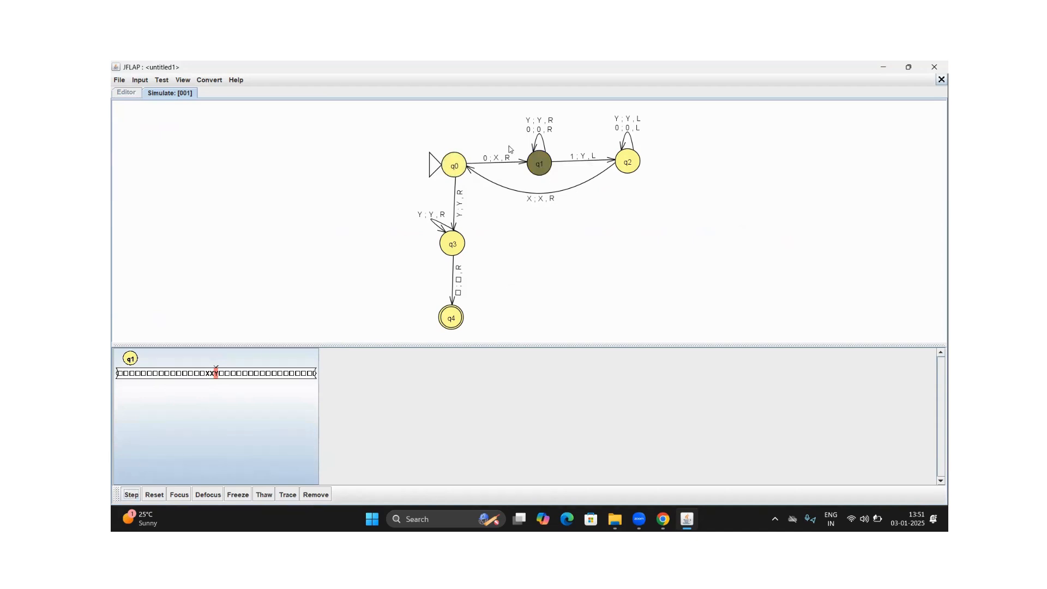
{"action": "left_click", "coordinate": [132, 494]}
{"action": "left_click", "coordinate": [129, 494]}
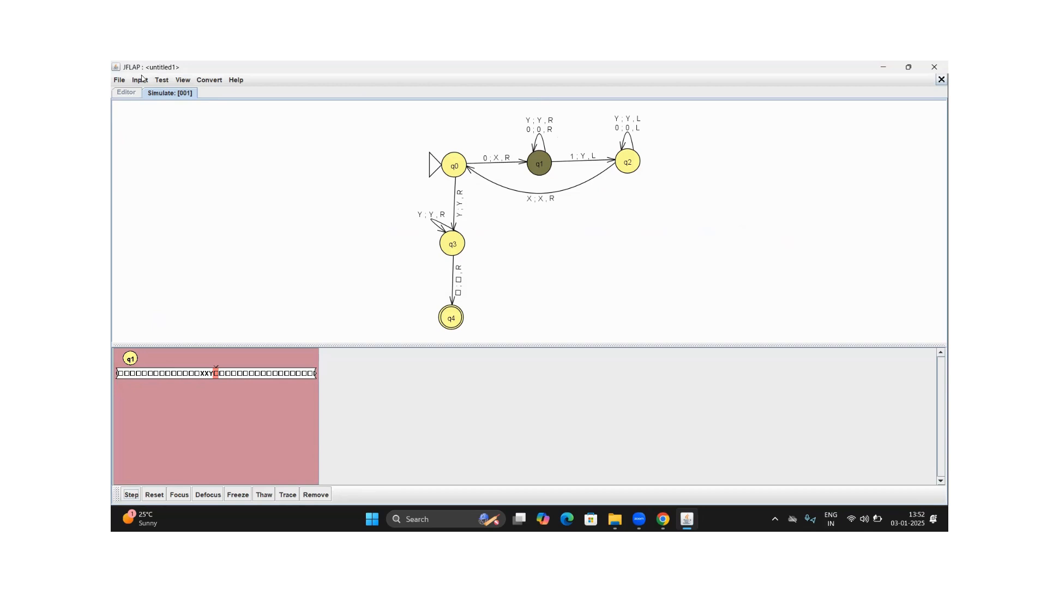
{"action": "left_click", "coordinate": [940, 79]}
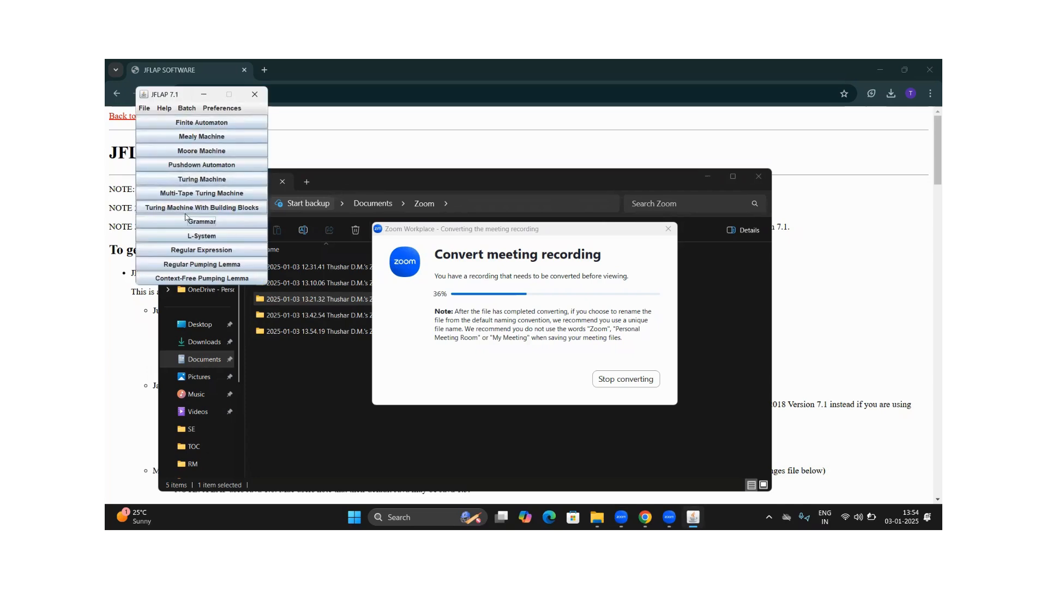
Create a new grammar and enter S → SbS as its first production
{"action": "left_click", "coordinate": [189, 223]}
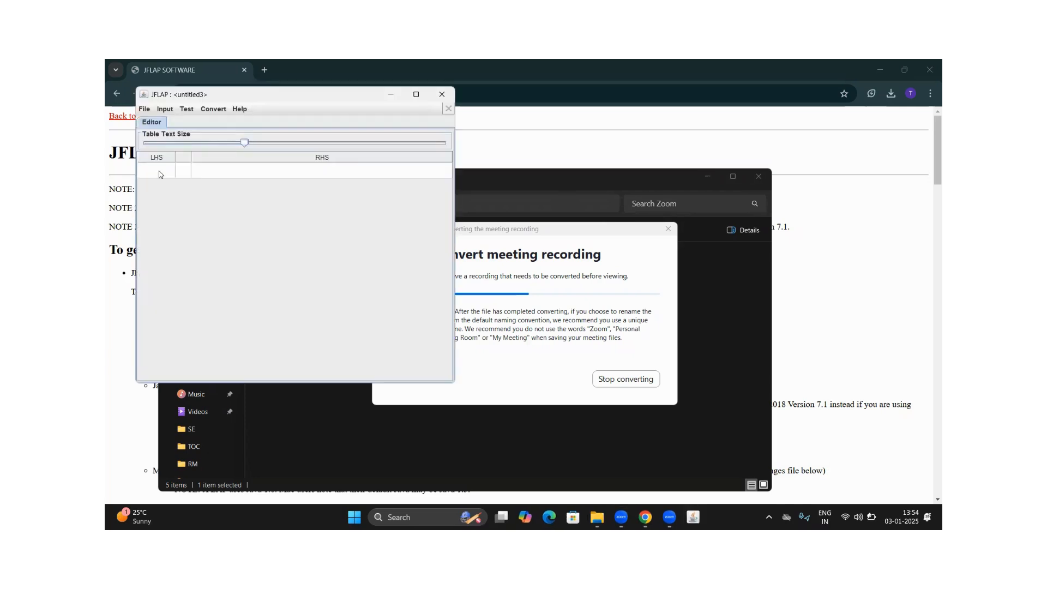
{"action": "left_click", "coordinate": [160, 174]}
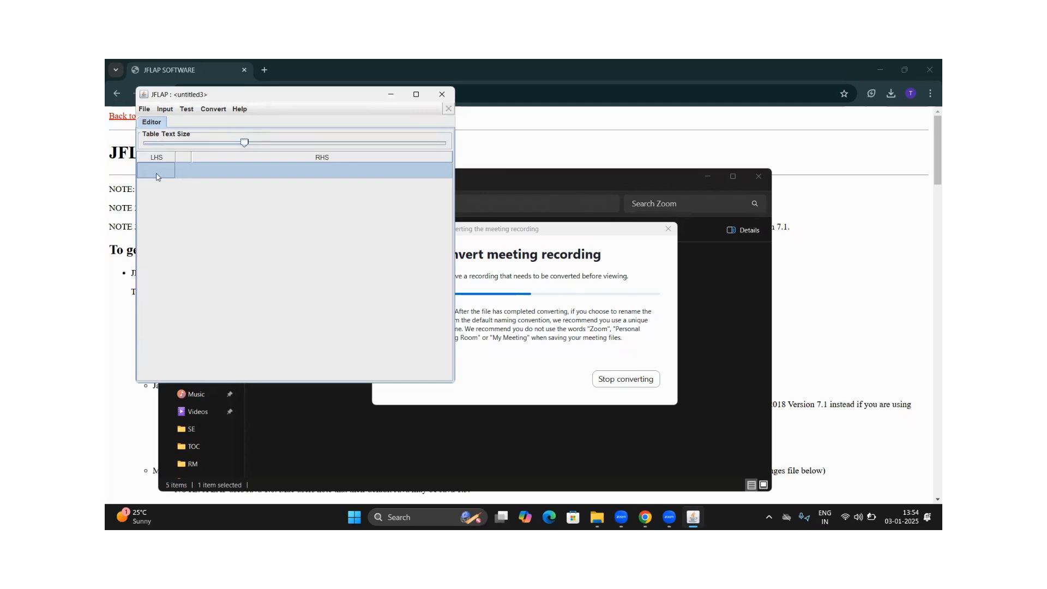
{"action": "type", "text": "S"}
{"action": "key", "text": "Return"}
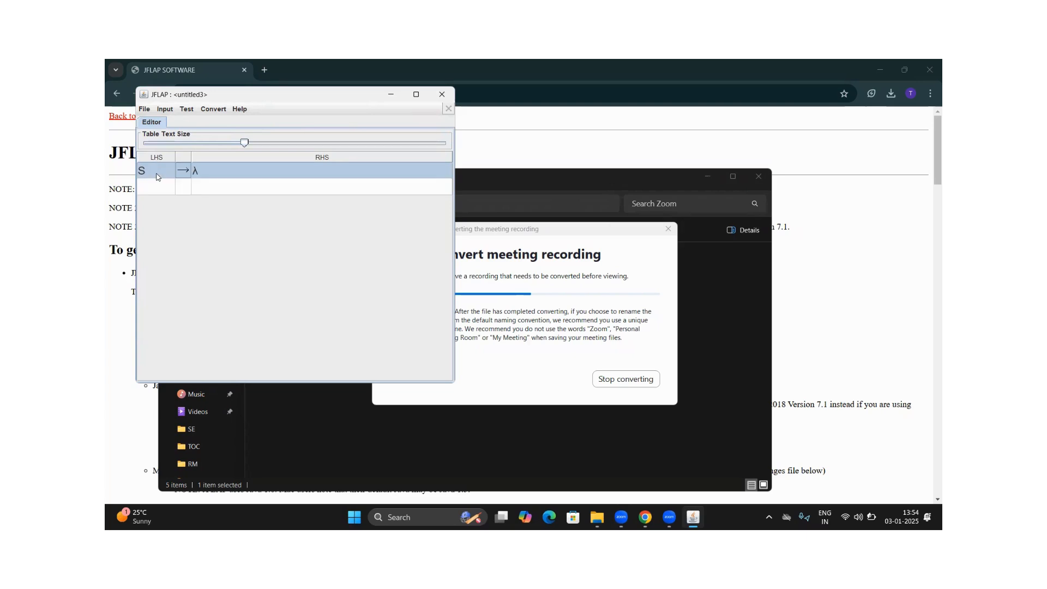
{"action": "left_click", "coordinate": [202, 171]}
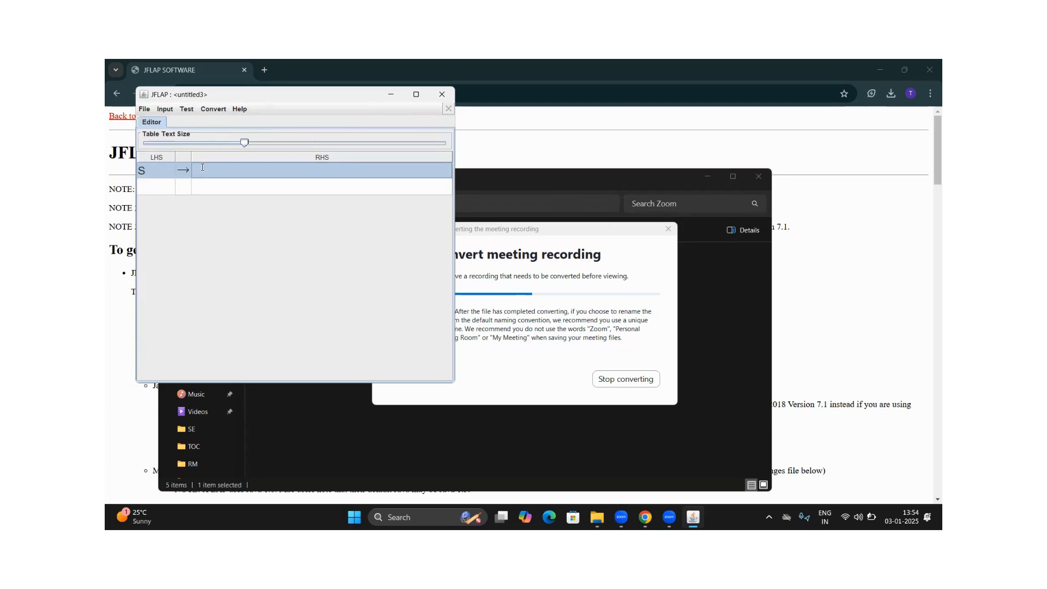
{"action": "type", "text": "SbS"}
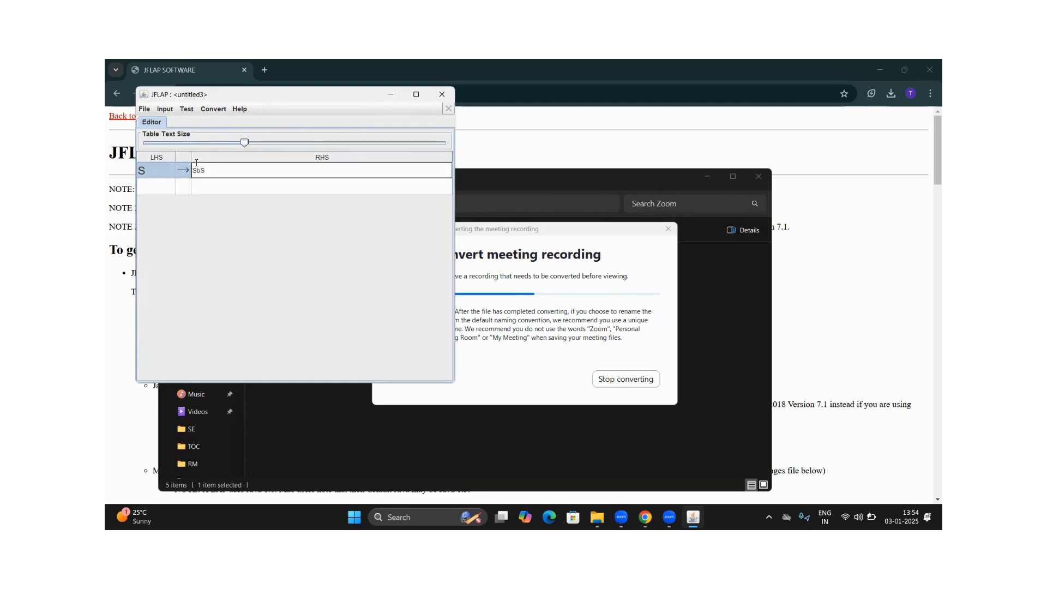
Add S → a as the grammar's second production
{"action": "left_click", "coordinate": [155, 188]}
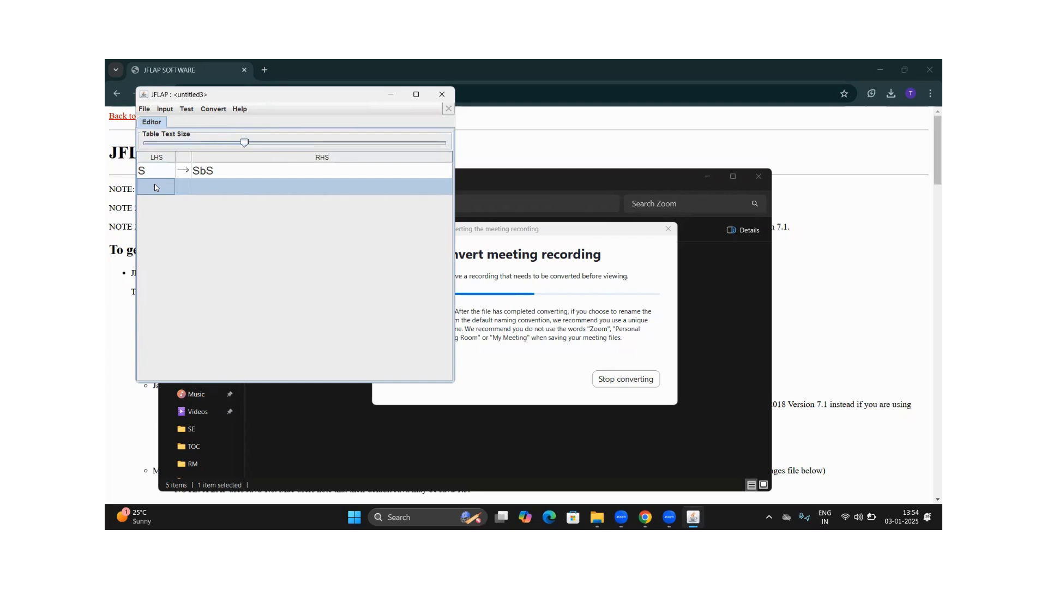
{"action": "type", "text": "S"}
{"action": "left_click", "coordinate": [237, 189]}
{"action": "type", "text": "a"}
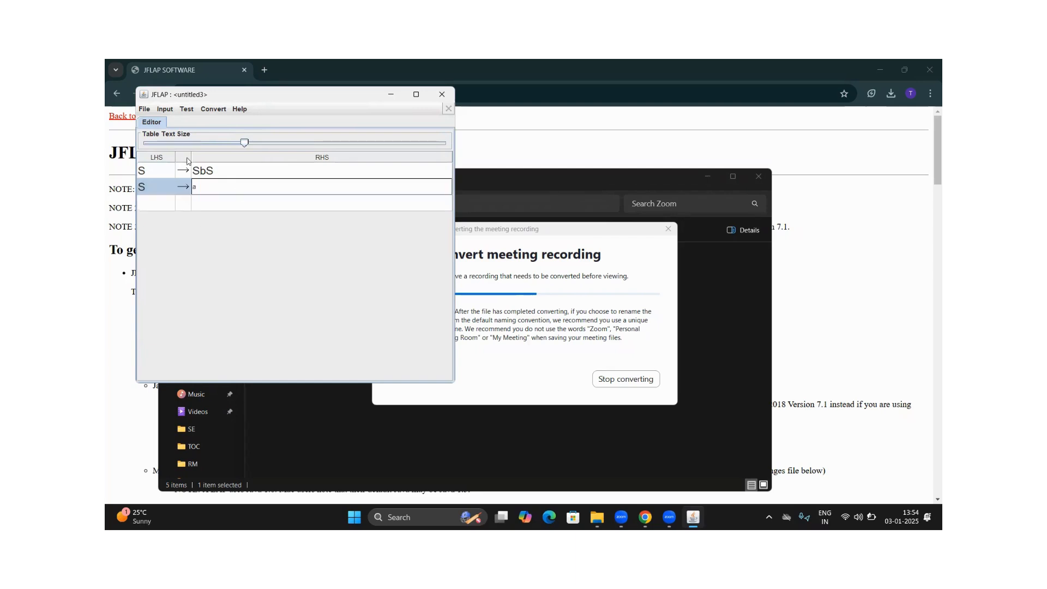
Open the brute force parser for the grammar, maximize the window and start parsing the string abababa
{"action": "left_click", "coordinate": [163, 109]}
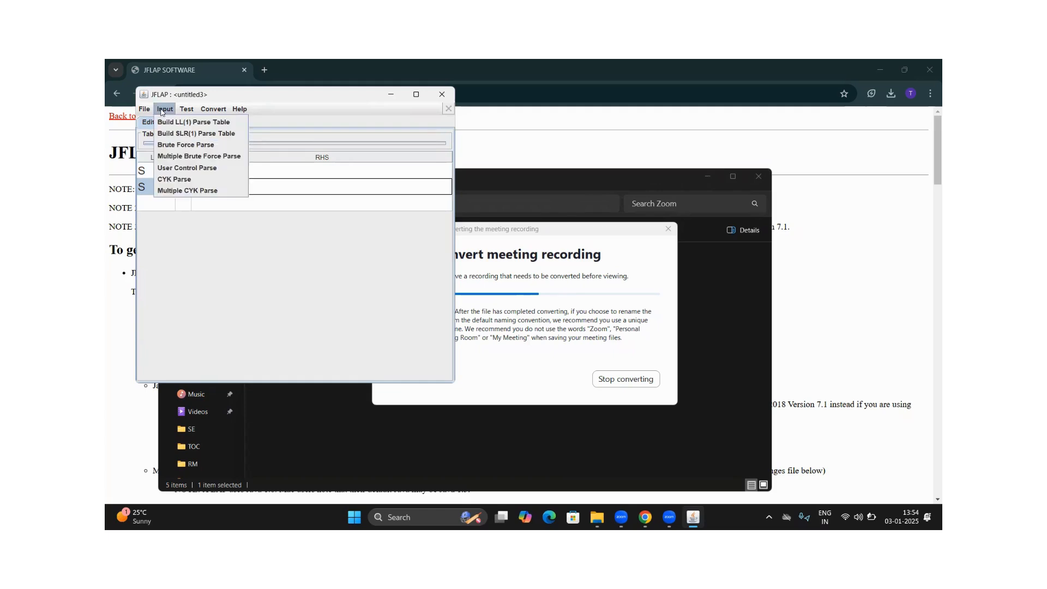
{"action": "left_click", "coordinate": [182, 146]}
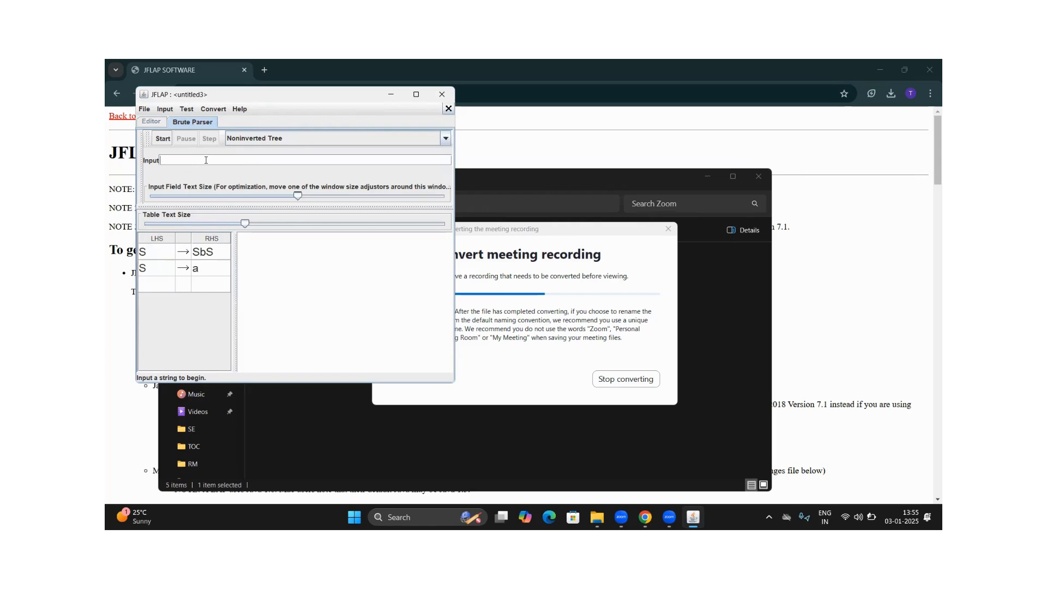
{"action": "type", "text": "abababa"}
{"action": "left_click", "coordinate": [416, 94]}
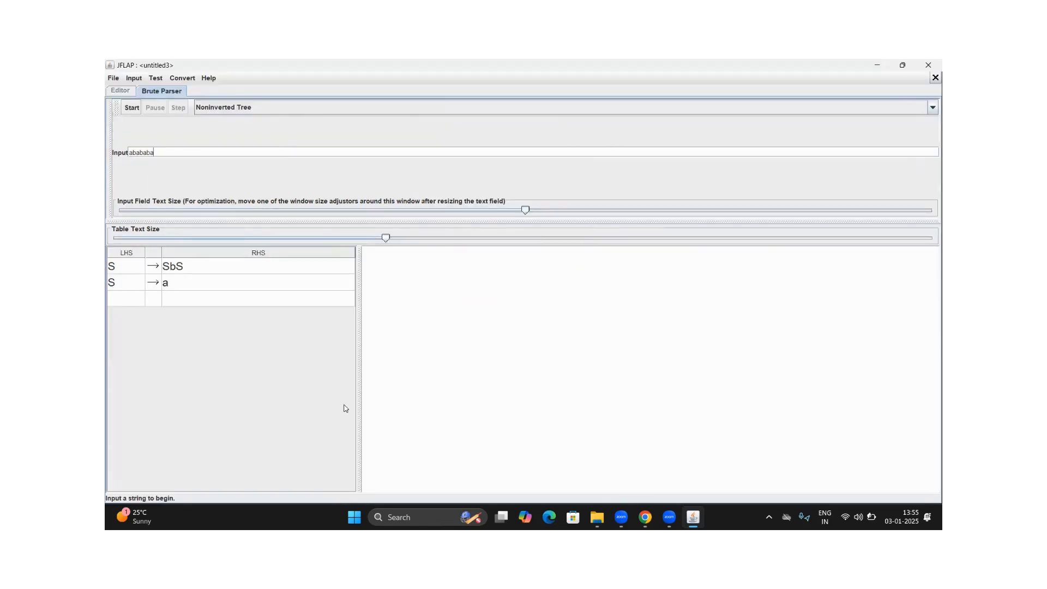
{"action": "left_click", "coordinate": [133, 108]}
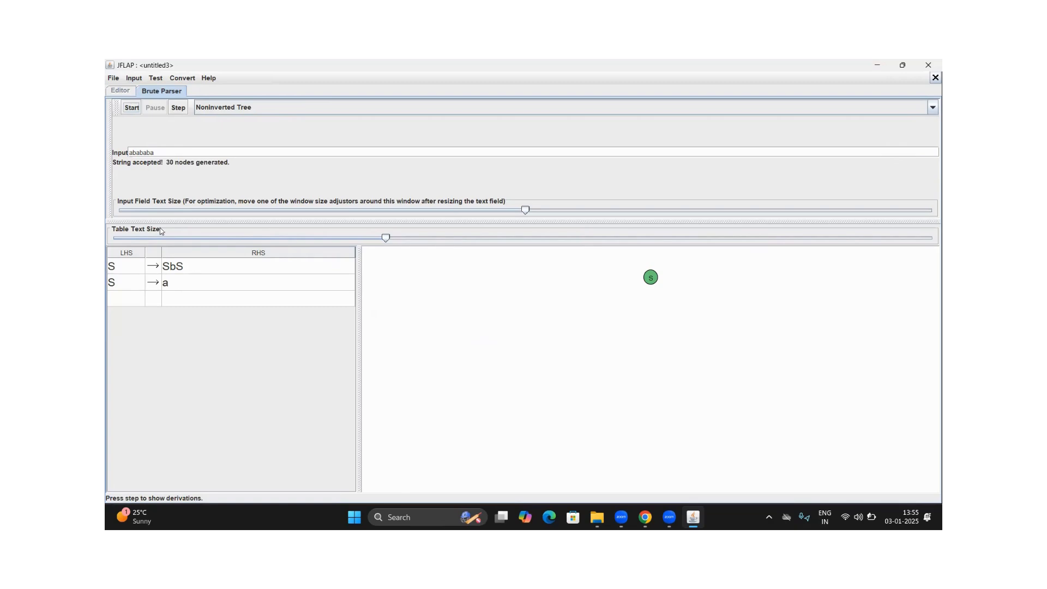
Advance the derivation tree by three expansions, replacing the root S and both of its child S nodes with SbS
{"action": "left_click", "coordinate": [177, 108]}
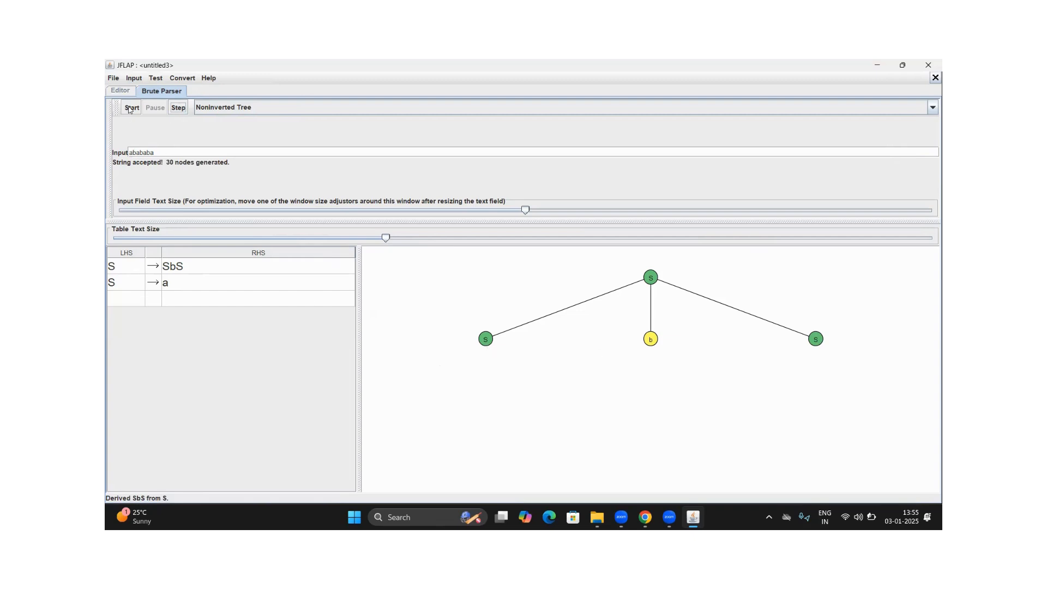
{"action": "left_click", "coordinate": [176, 109]}
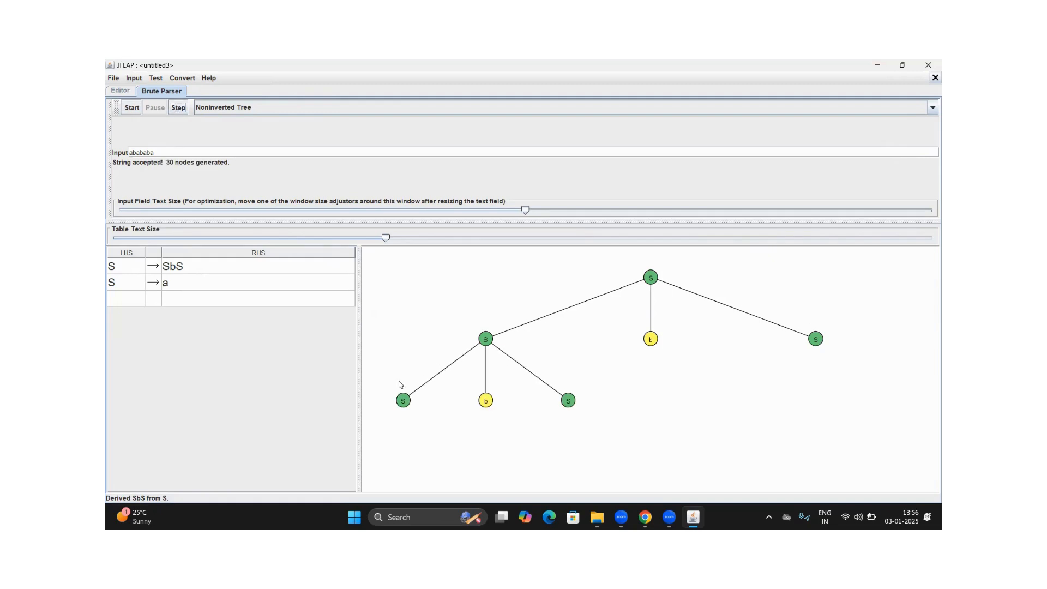
{"action": "left_click", "coordinate": [179, 109]}
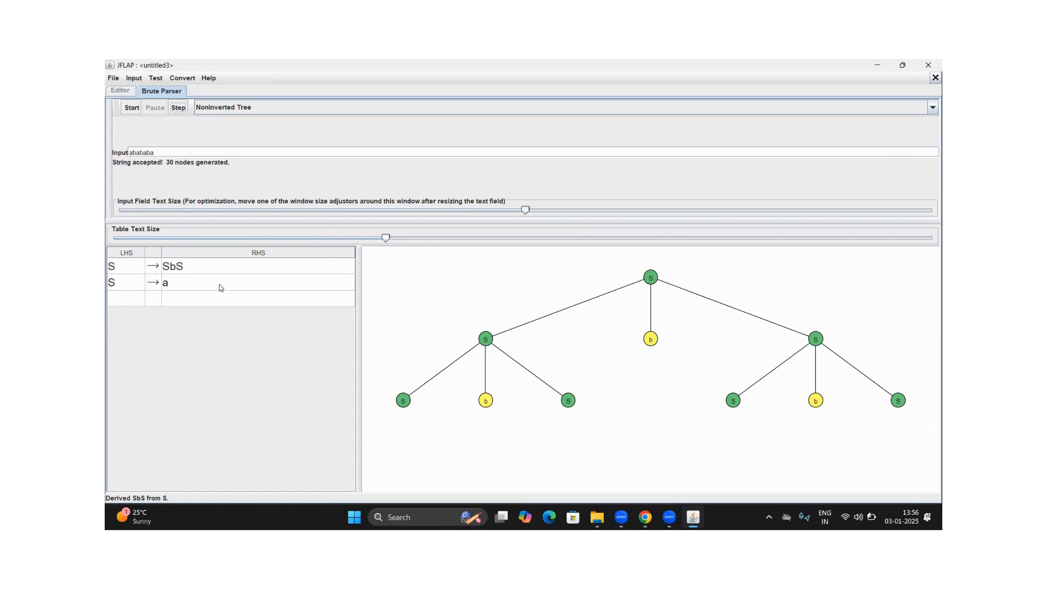
Complete the derivation tree by deriving a from each of the four remaining S nodes
{"action": "left_click", "coordinate": [178, 107]}
{"action": "left_click", "coordinate": [173, 109]}
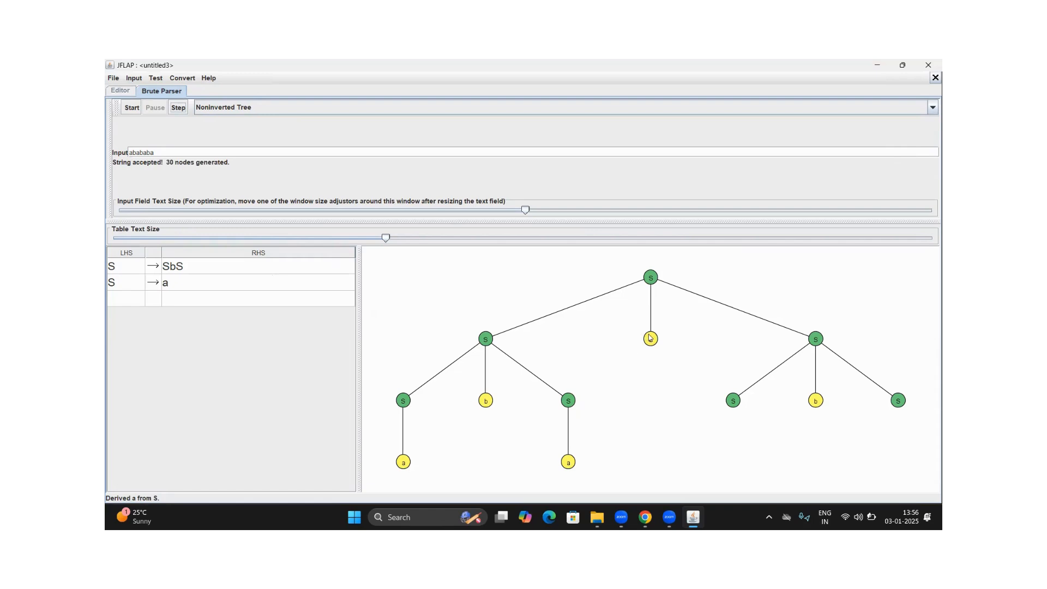
{"action": "left_click", "coordinate": [153, 152]}
{"action": "left_click", "coordinate": [173, 112]}
{"action": "left_click", "coordinate": [178, 108]}
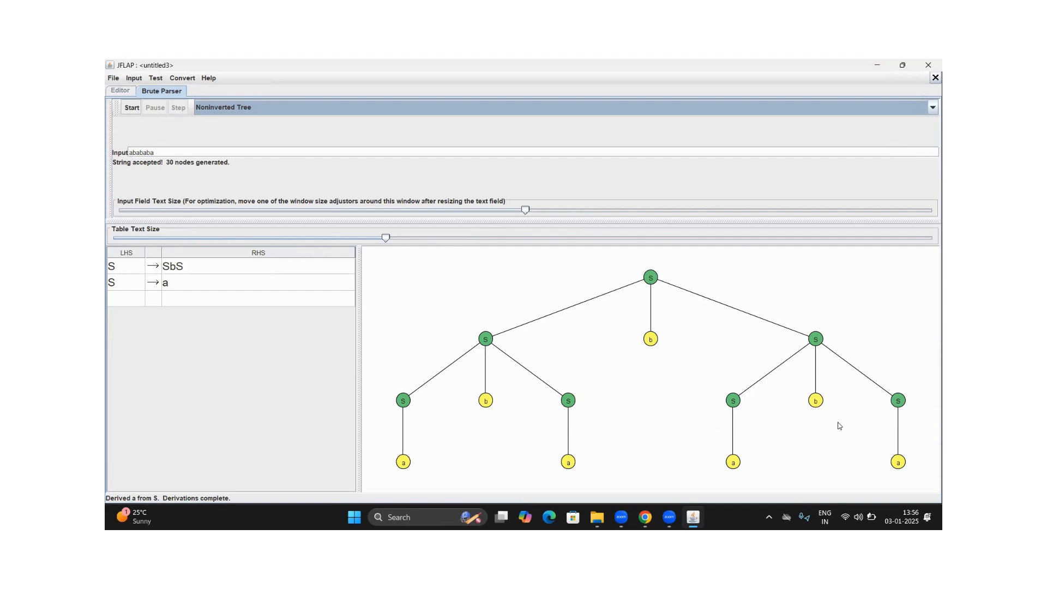